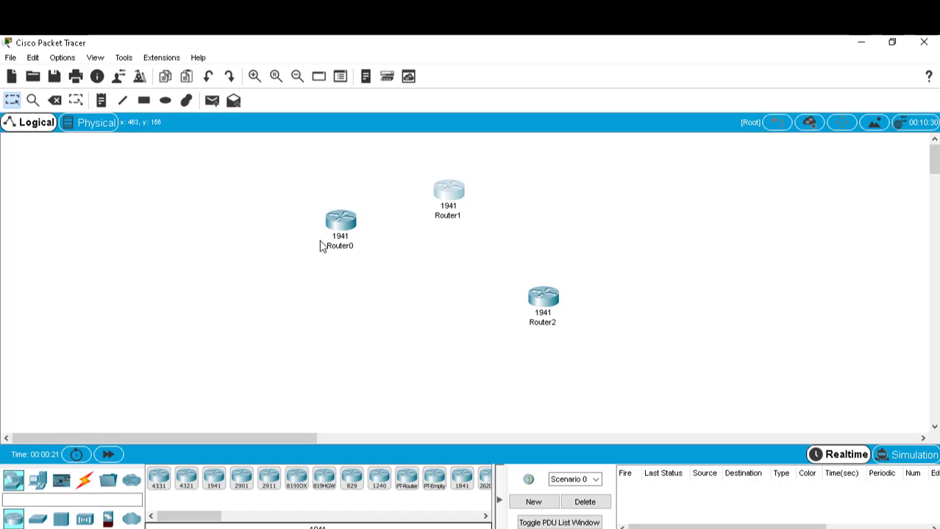
Arrange the three 1941 routers in a wide triangle, with Router1 at the apex and Router0 and Router2 level below it
{"action": "left_click_drag", "start_coordinate": [336, 241], "coordinate": [355, 305]}
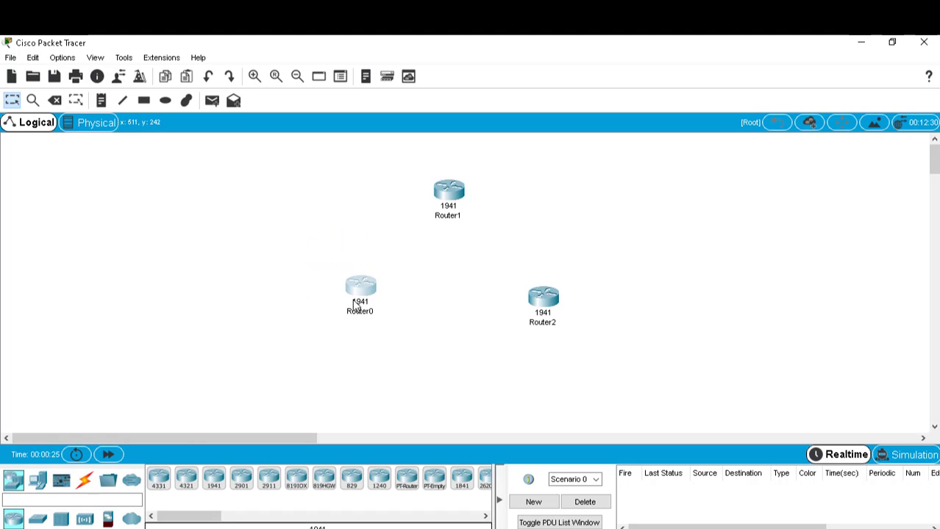
{"action": "left_click_drag", "start_coordinate": [449, 194], "coordinate": [443, 174]}
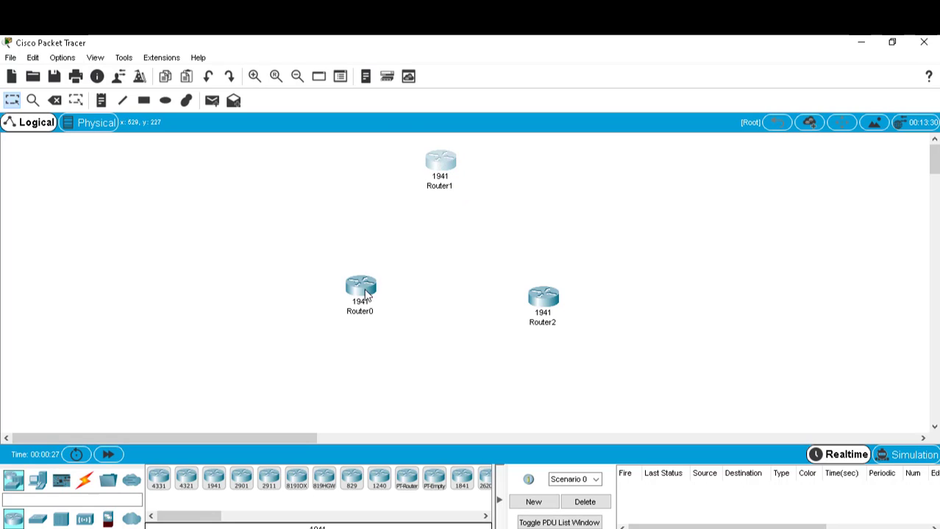
{"action": "left_click_drag", "start_coordinate": [365, 294], "coordinate": [353, 241]}
{"action": "left_click_drag", "start_coordinate": [551, 314], "coordinate": [581, 263]}
{"action": "left_click_drag", "start_coordinate": [349, 248], "coordinate": [321, 269]}
{"action": "left_click_drag", "start_coordinate": [572, 259], "coordinate": [571, 269]}
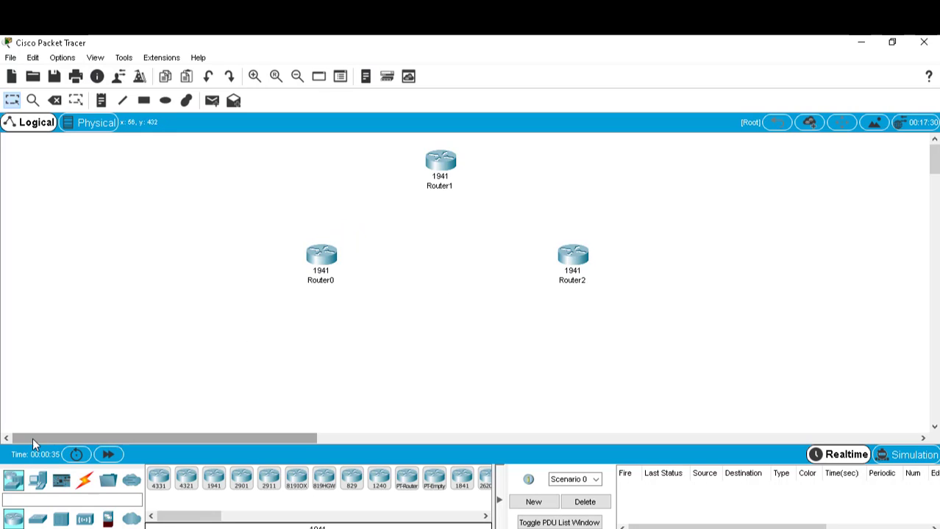
Add two PCs side by side below Router0, leaving space for a switch between them and the router
{"action": "left_click", "coordinate": [38, 480]}
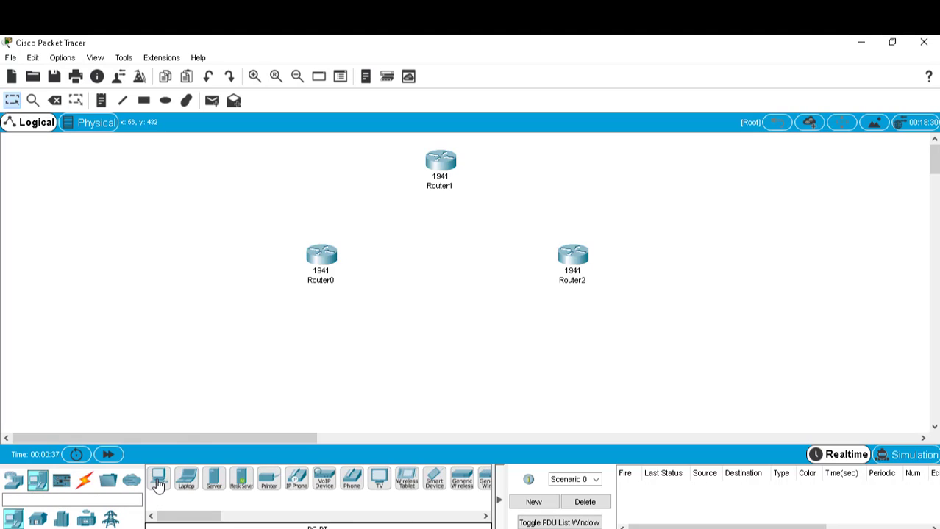
{"action": "left_click", "coordinate": [227, 369]}
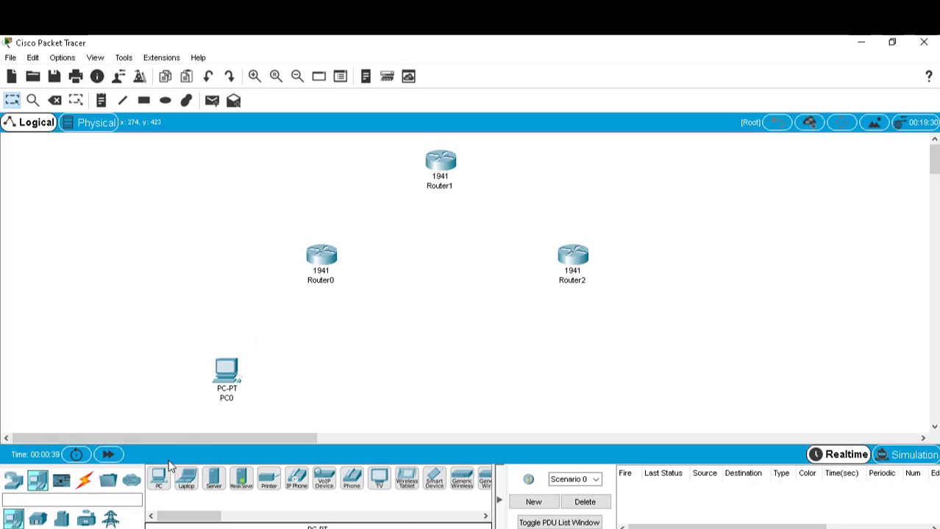
{"action": "left_click", "coordinate": [159, 479]}
{"action": "left_click", "coordinate": [352, 379]}
{"action": "mouse_move", "coordinate": [359, 391]}
{"action": "left_mouse_down"}
{"action": "mouse_move", "coordinate": [355, 379]}
{"action": "mouse_move", "coordinate": [355, 387]}
{"action": "left_mouse_up"}
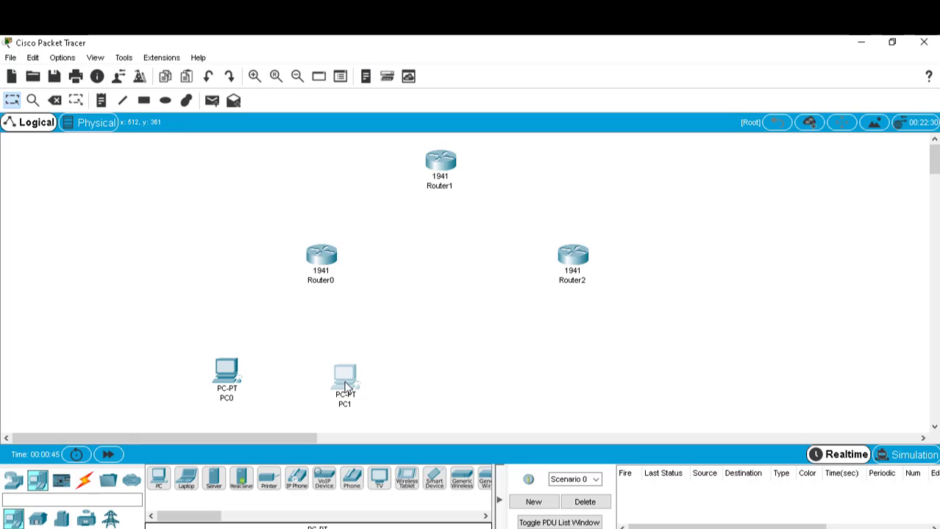
{"action": "left_click", "coordinate": [300, 376]}
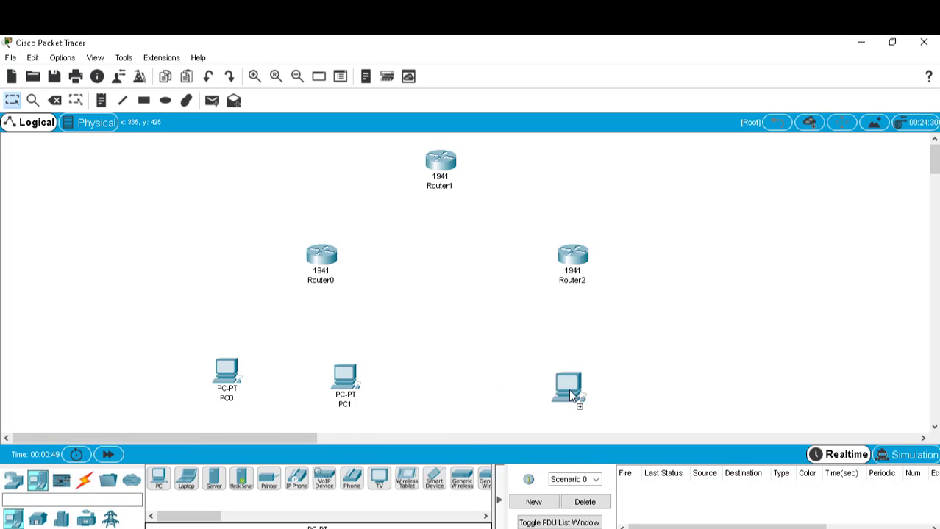
Add two more PCs below Router2 and align them roughly level with each other
{"action": "left_click_drag", "start_coordinate": [570, 390], "coordinate": [557, 390]}
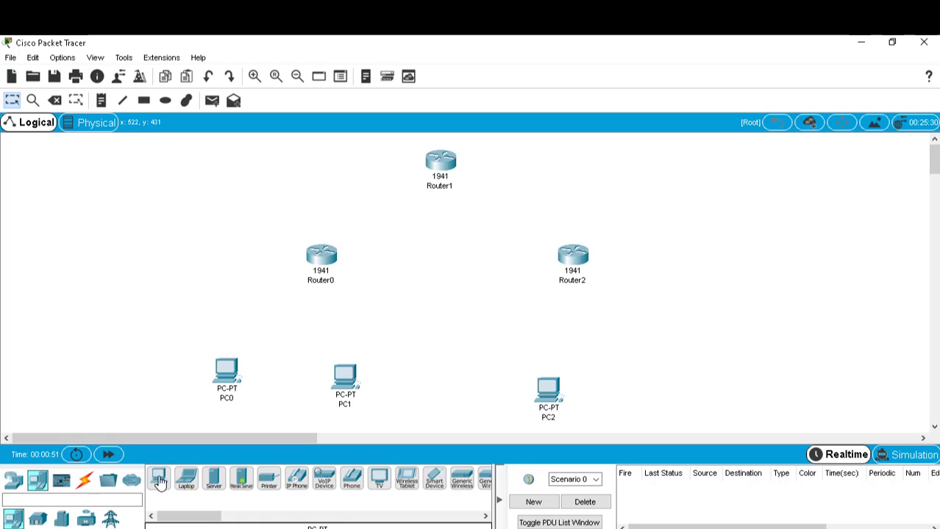
{"action": "left_click_drag", "start_coordinate": [159, 479], "coordinate": [653, 408]}
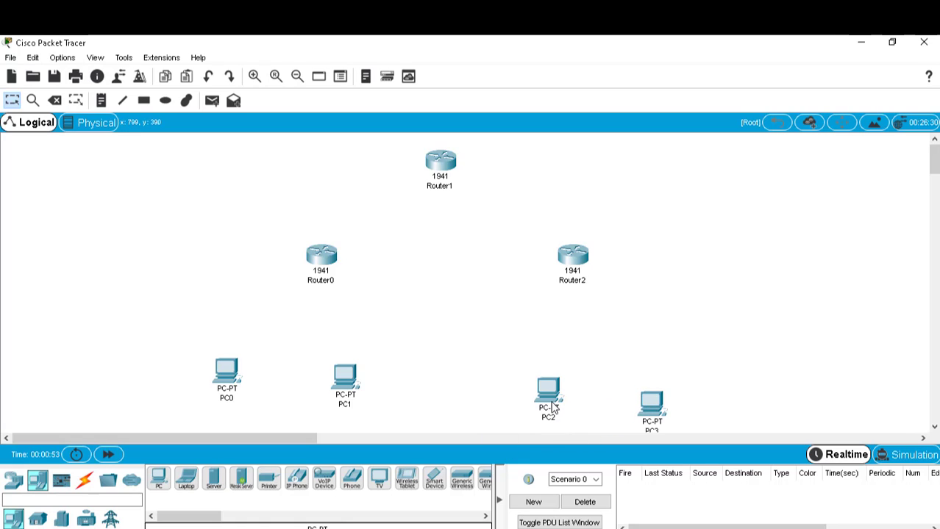
{"action": "left_click_drag", "start_coordinate": [527, 402], "coordinate": [525, 401]}
{"action": "left_click_drag", "start_coordinate": [650, 407], "coordinate": [649, 391]}
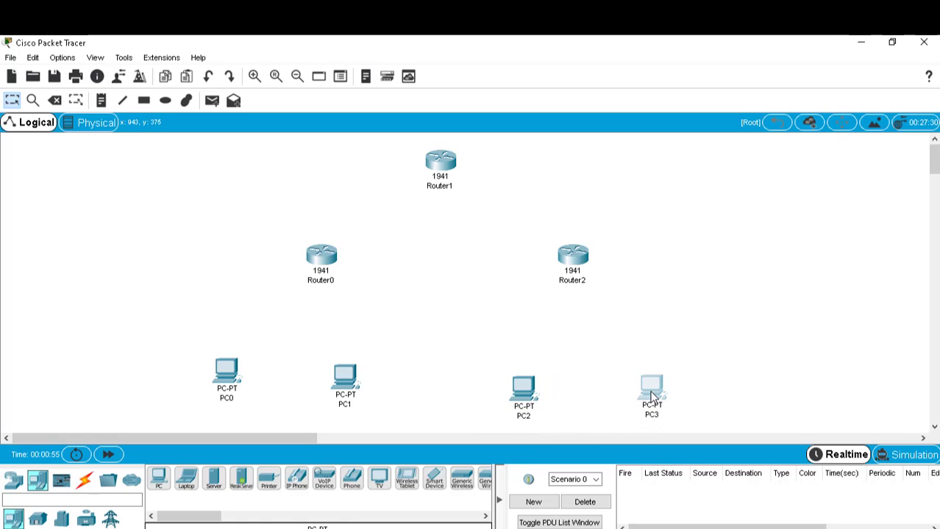
{"action": "left_click", "coordinate": [473, 337]}
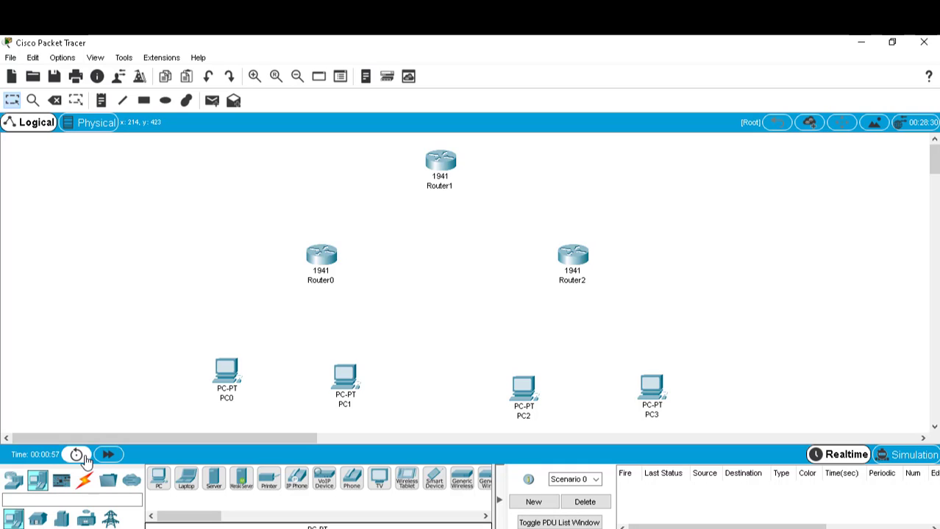
Add two Switch-PT switches, one between Router0 and its two PCs and one between Router2 and its two PCs
{"action": "left_click", "coordinate": [86, 486]}
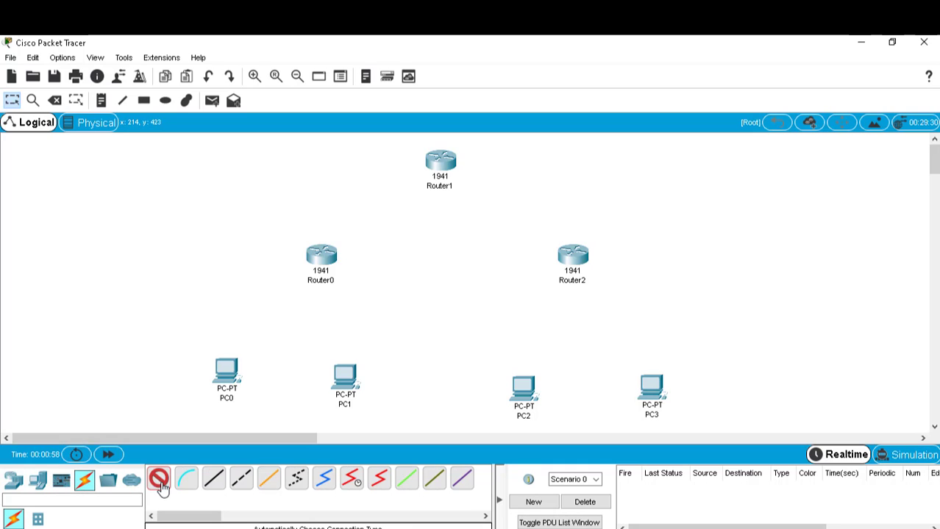
{"action": "left_click", "coordinate": [38, 480]}
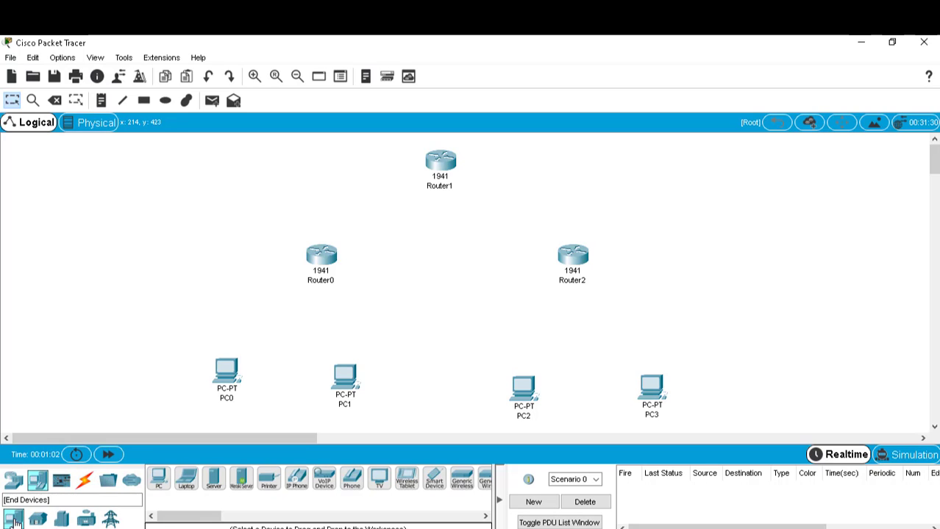
{"action": "left_click", "coordinate": [14, 482]}
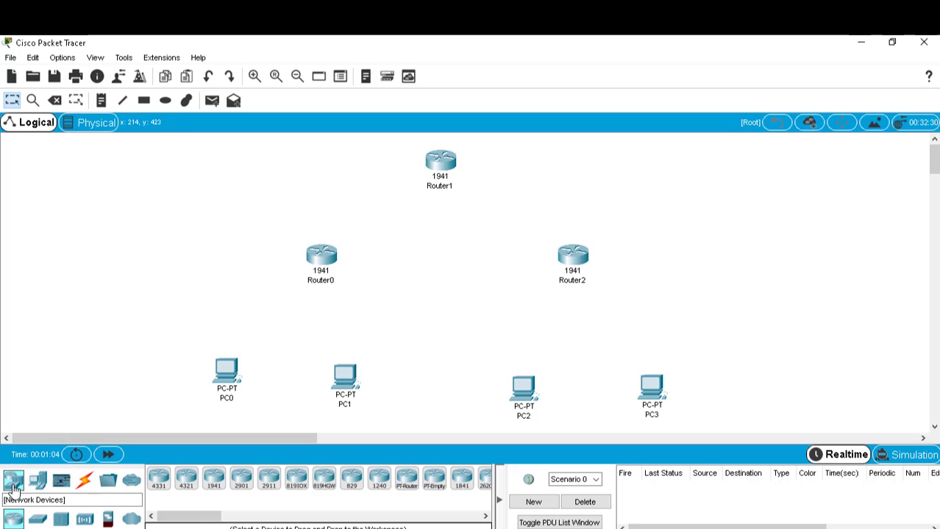
{"action": "left_click", "coordinate": [37, 519]}
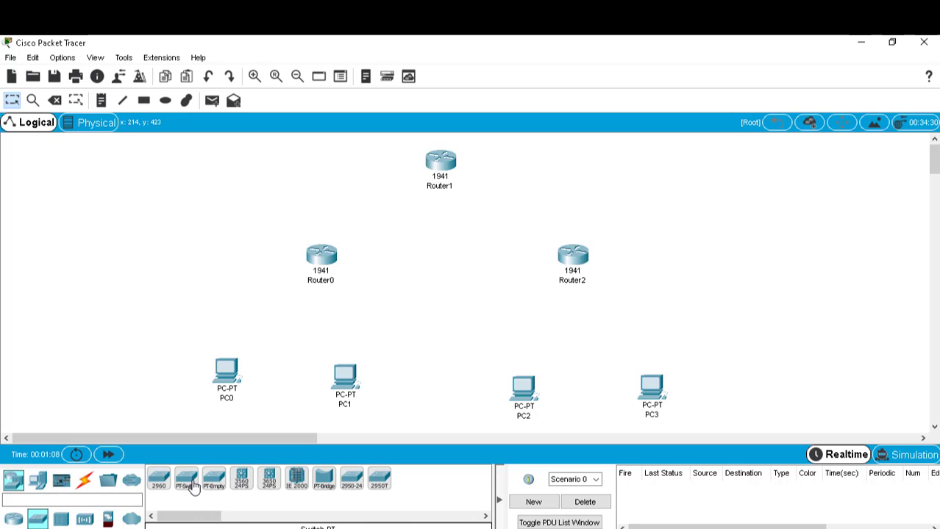
{"action": "left_click_drag", "start_coordinate": [192, 488], "coordinate": [299, 321]}
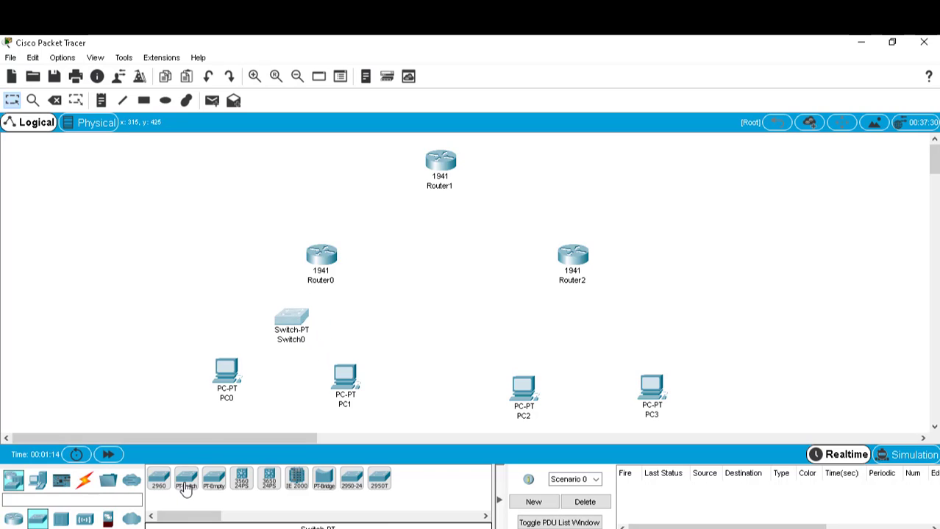
{"action": "left_click_drag", "start_coordinate": [197, 482], "coordinate": [582, 342]}
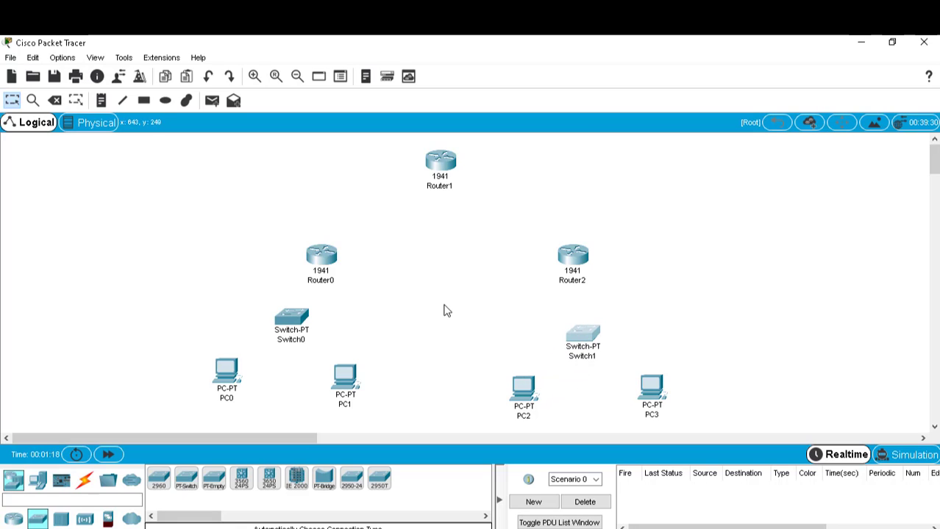
Reposition Router0, Router2, PC0, PC2 and PC3 so each router and PC pair sits neatly around its switch
{"action": "left_click_drag", "start_coordinate": [334, 261], "coordinate": [310, 258]}
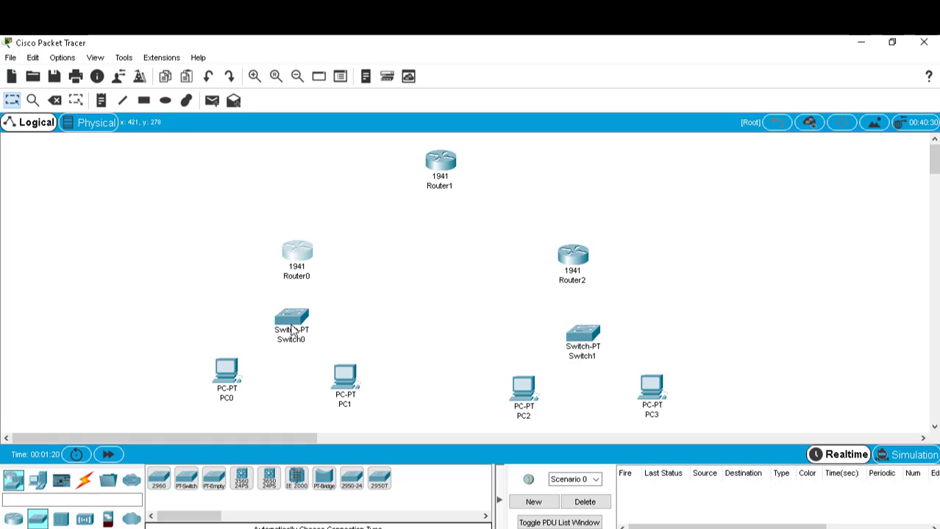
{"action": "left_click_drag", "start_coordinate": [229, 378], "coordinate": [241, 381]}
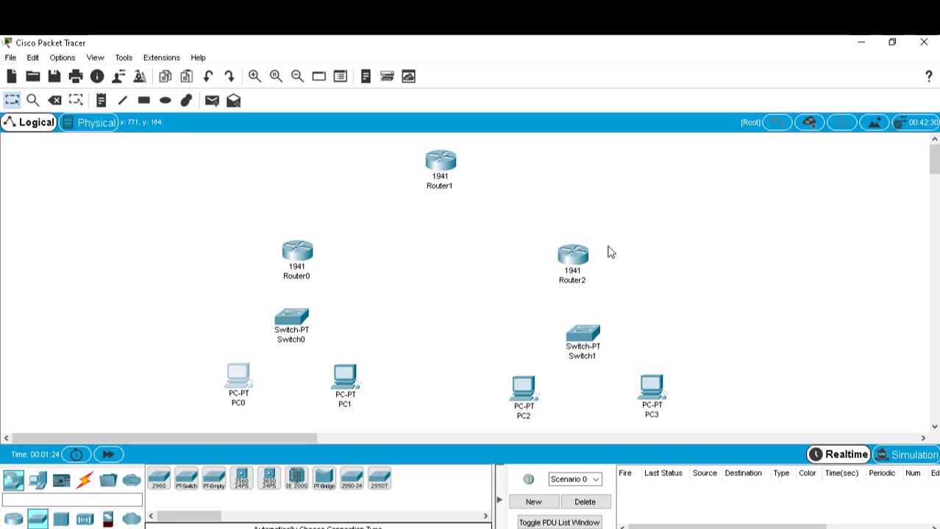
{"action": "left_click_drag", "start_coordinate": [585, 259], "coordinate": [602, 261]}
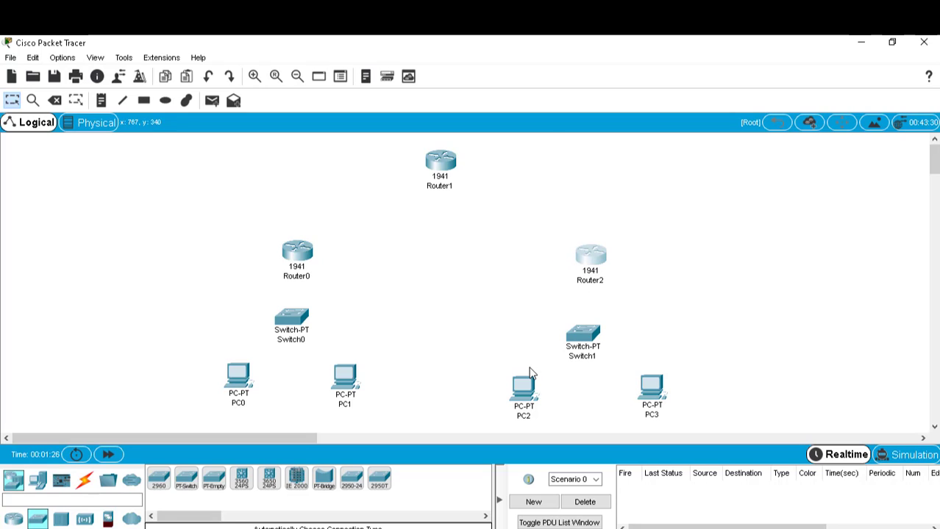
{"action": "left_click_drag", "start_coordinate": [523, 396], "coordinate": [527, 392]}
{"action": "left_click_drag", "start_coordinate": [658, 396], "coordinate": [642, 397]}
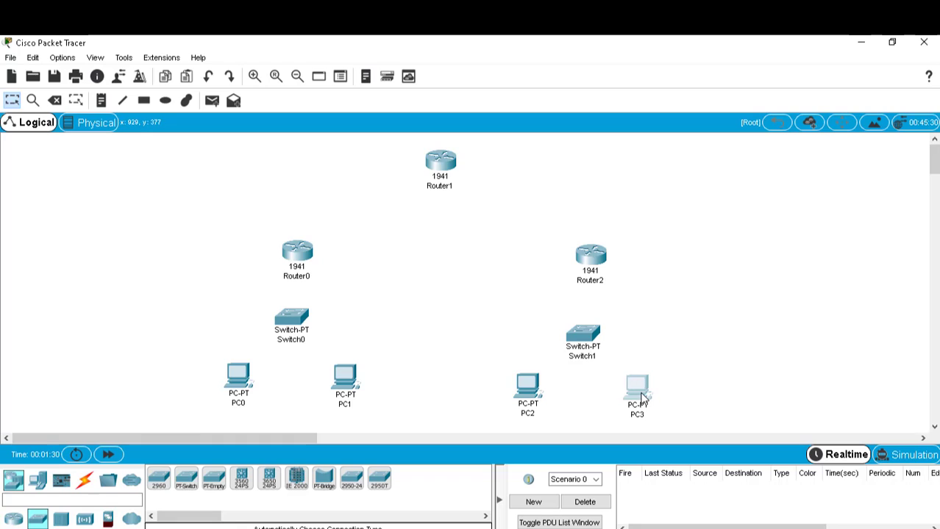
Connect PC0 and PC1 to Switch0 using the automatically chosen connection type
{"action": "left_click", "coordinate": [84, 480]}
{"action": "left_click", "coordinate": [158, 478]}
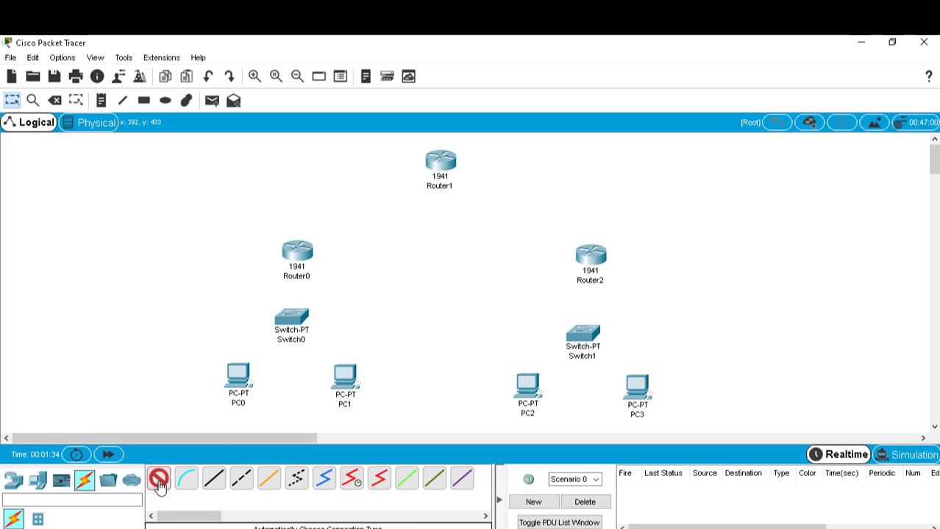
{"action": "left_click", "coordinate": [241, 391]}
{"action": "left_click", "coordinate": [292, 317]}
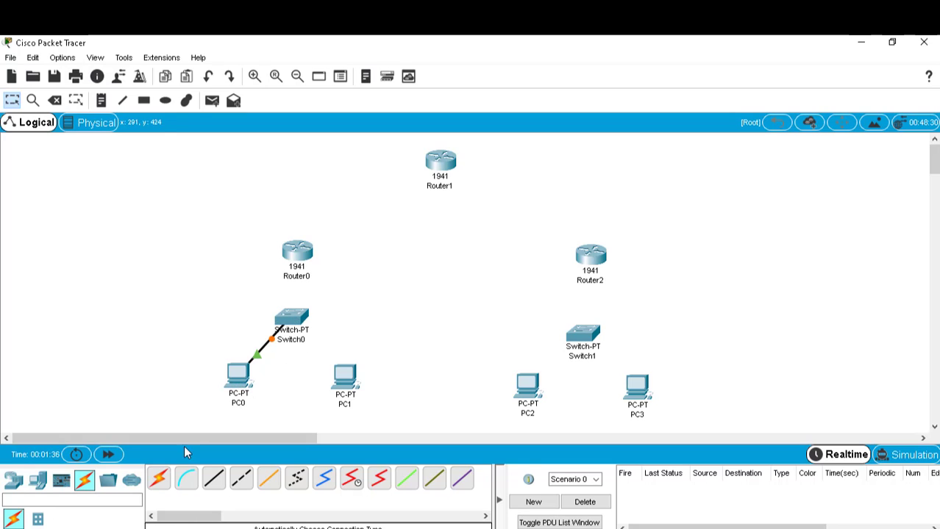
{"action": "left_click", "coordinate": [158, 478]}
{"action": "left_click", "coordinate": [346, 384]}
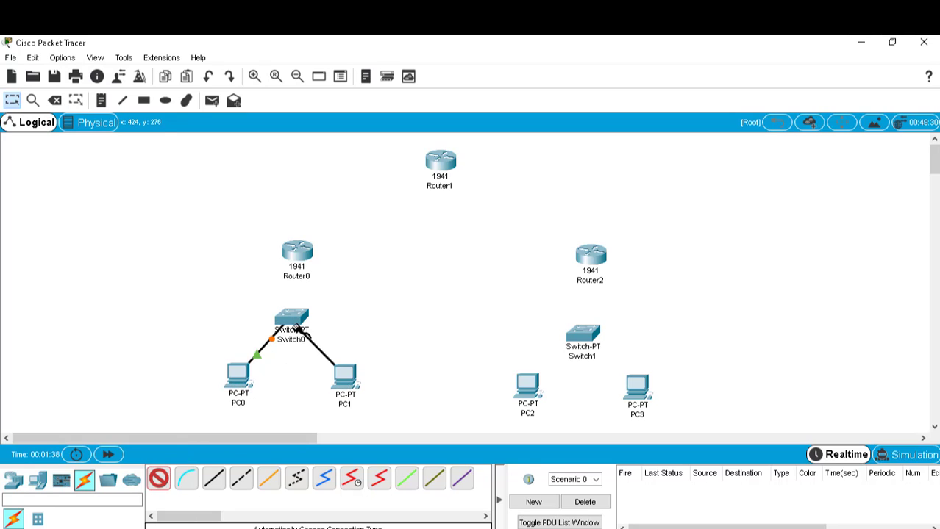
{"action": "left_click", "coordinate": [293, 319]}
Connect PC2 and PC3 to Switch1 using the automatically chosen connection type
{"action": "left_click", "coordinate": [158, 478]}
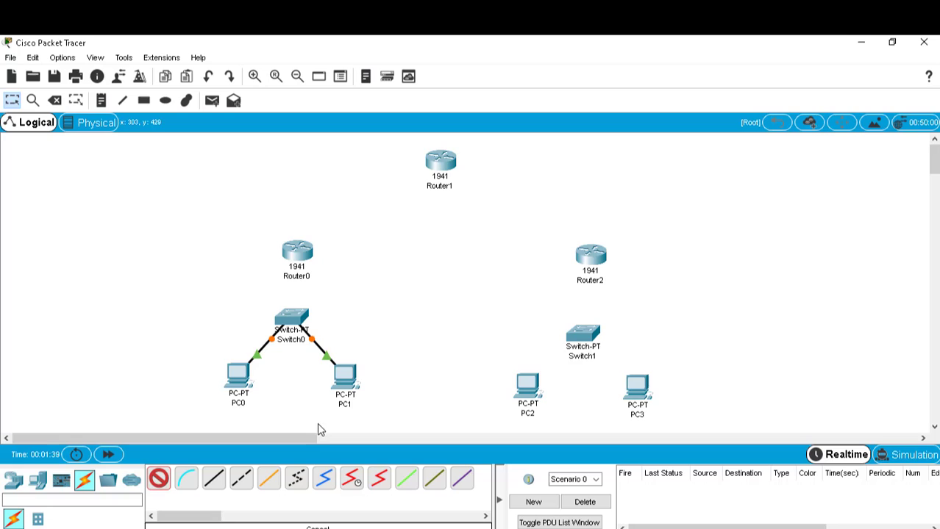
{"action": "left_click", "coordinate": [535, 394]}
{"action": "left_click", "coordinate": [586, 340]}
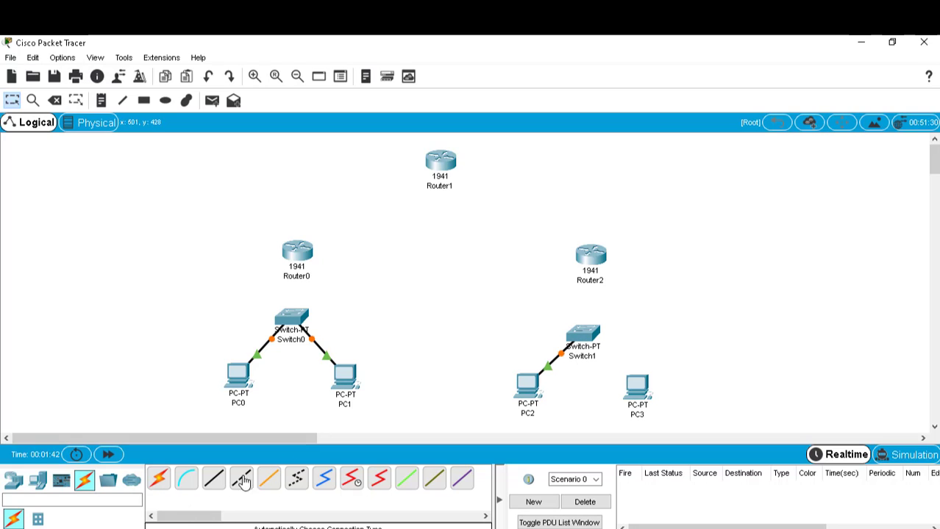
{"action": "left_click", "coordinate": [158, 479]}
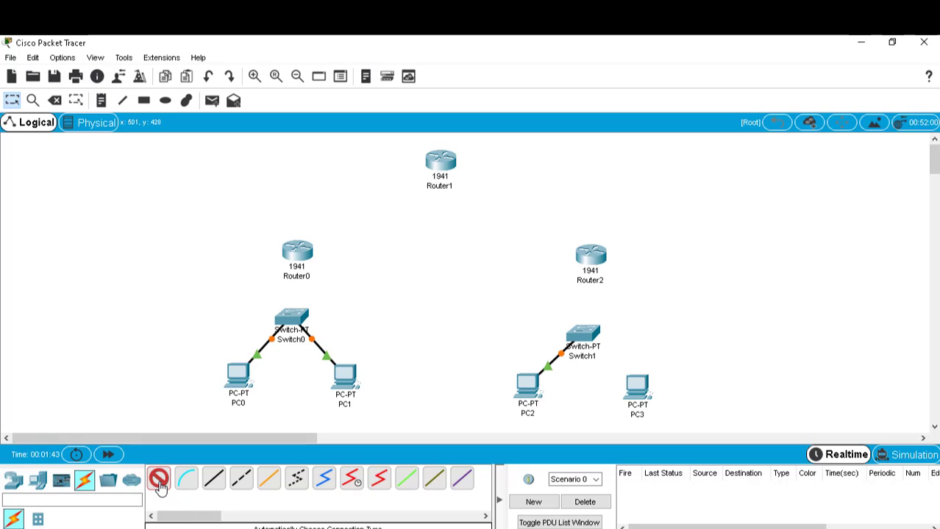
{"action": "left_click", "coordinate": [632, 390]}
{"action": "left_click", "coordinate": [585, 337]}
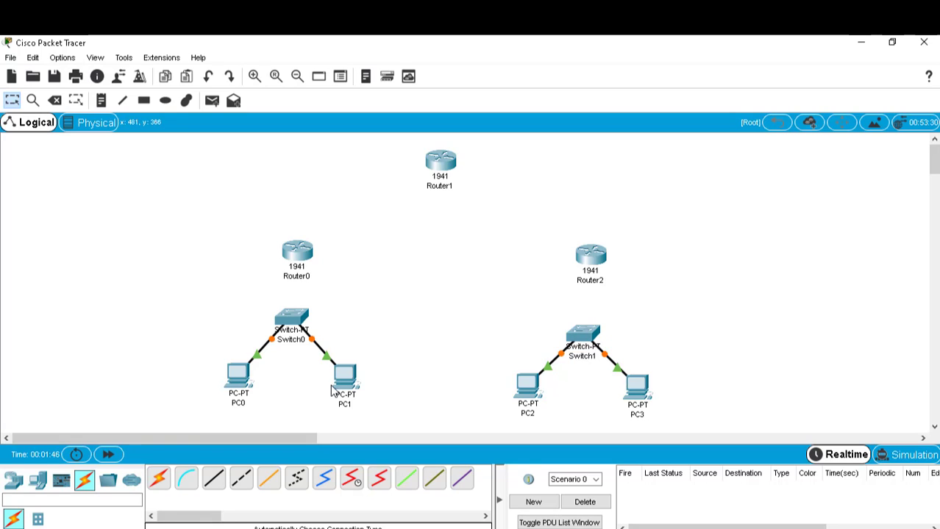
Connect Switch0 to Router0 and Switch1 to Router2 using the automatically chosen connection type
{"action": "left_click", "coordinate": [158, 478]}
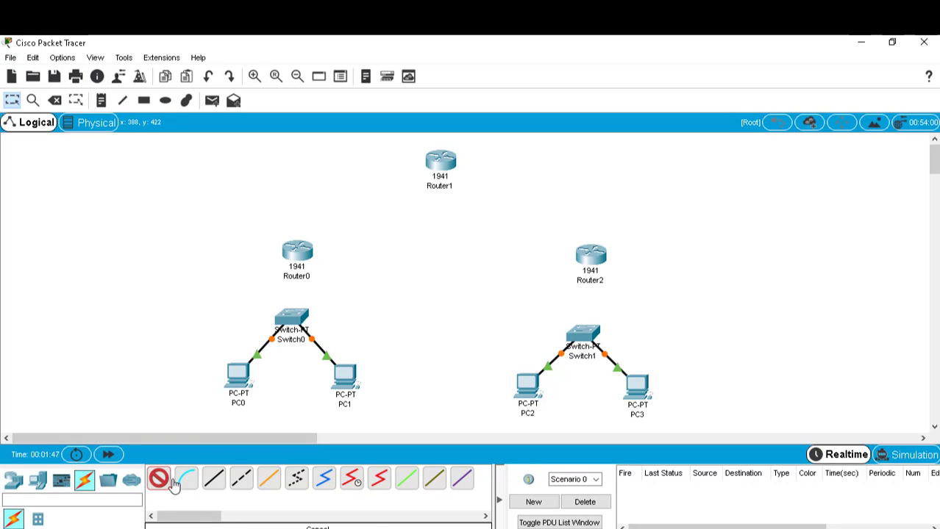
{"action": "left_click", "coordinate": [293, 320]}
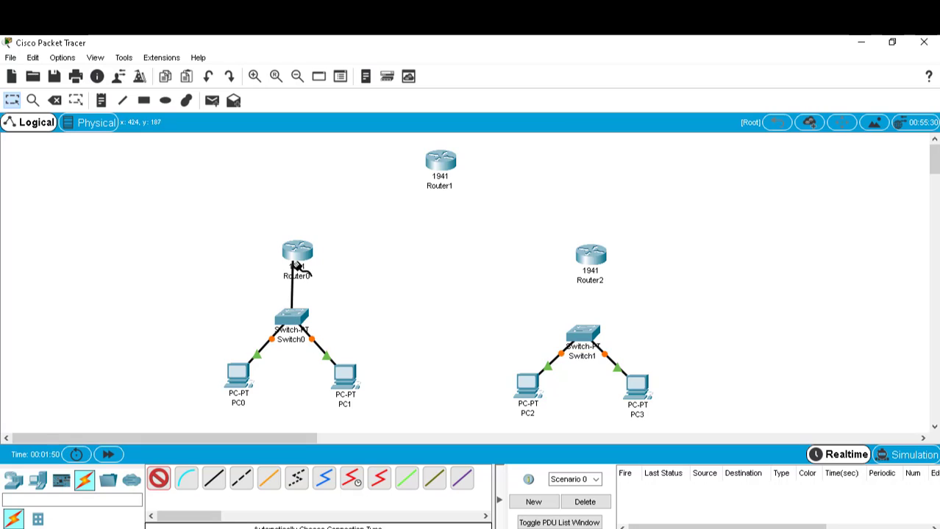
{"action": "left_click", "coordinate": [296, 266]}
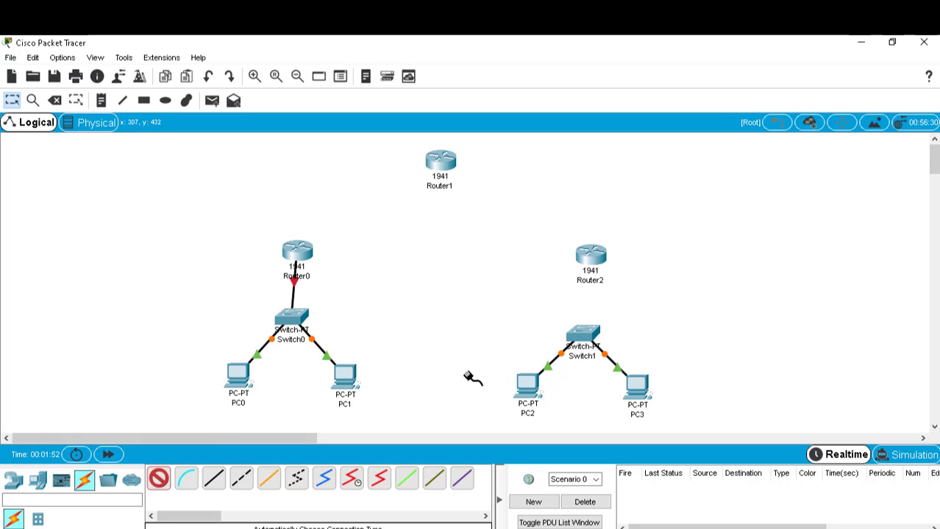
{"action": "left_click", "coordinate": [583, 335]}
{"action": "left_click", "coordinate": [590, 255]}
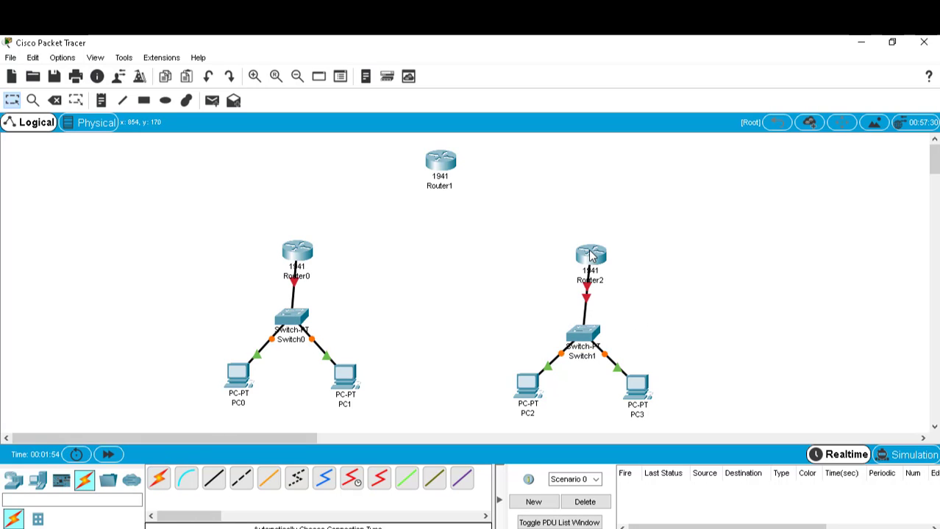
Move Router2 and Router0 straight above their switches and slightly higher so the router links are longer and vertical
{"action": "left_click_drag", "start_coordinate": [590, 255], "coordinate": [571, 254]}
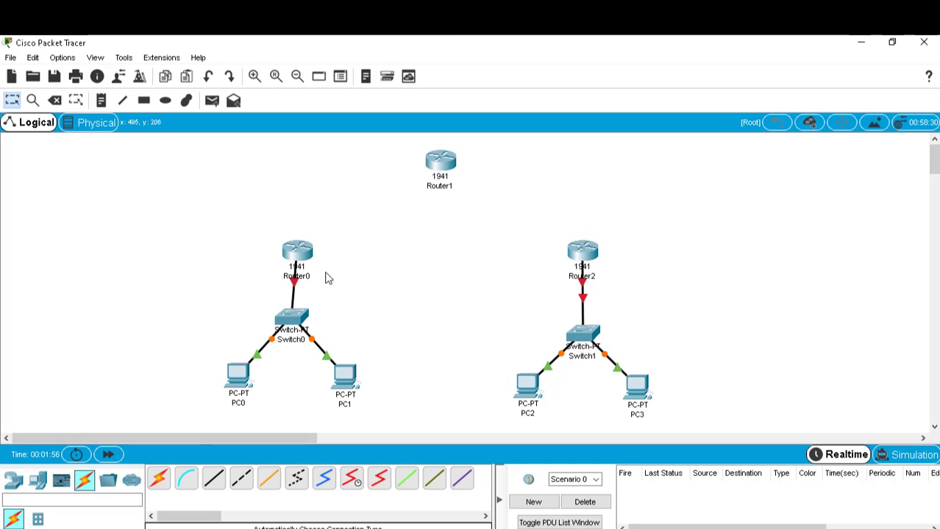
{"action": "left_click_drag", "start_coordinate": [294, 252], "coordinate": [293, 234]}
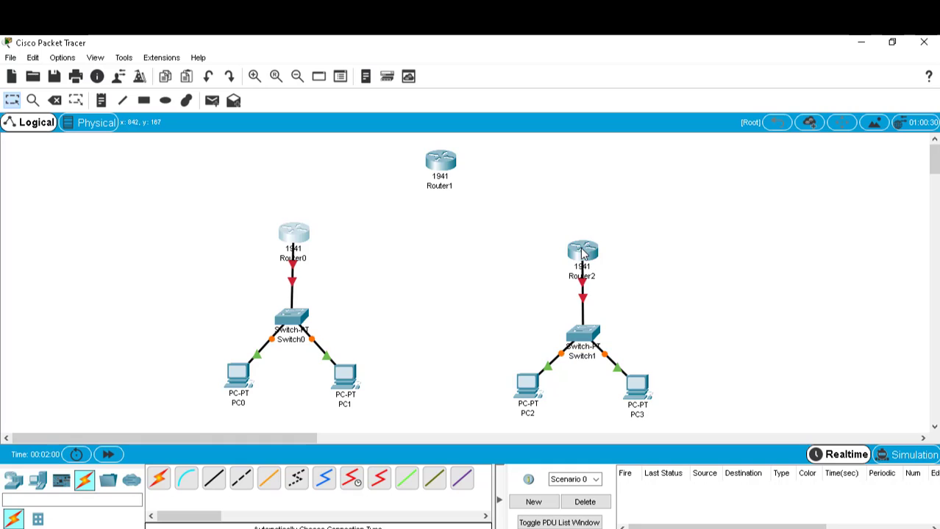
{"action": "left_click_drag", "start_coordinate": [584, 253], "coordinate": [583, 244]}
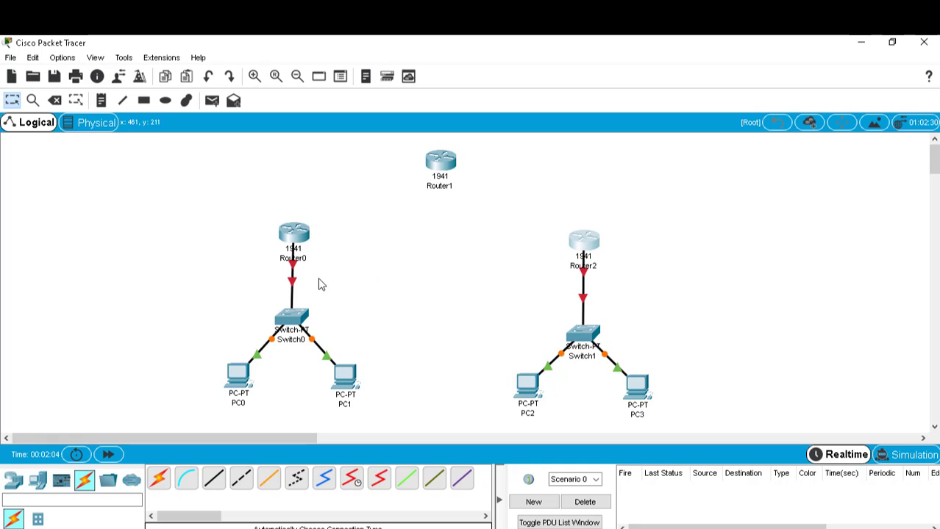
Check the port names on the Router0–Switch0 link and move Router0 slightly higher above Switch0
{"action": "left_click", "coordinate": [299, 261]}
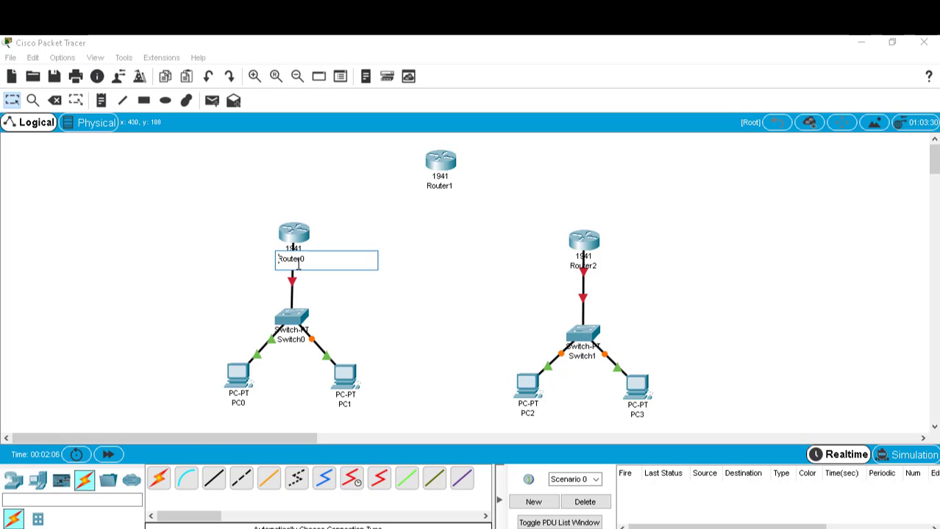
{"action": "left_click", "coordinate": [337, 226]}
{"action": "mouse_move", "coordinate": [292, 272]}
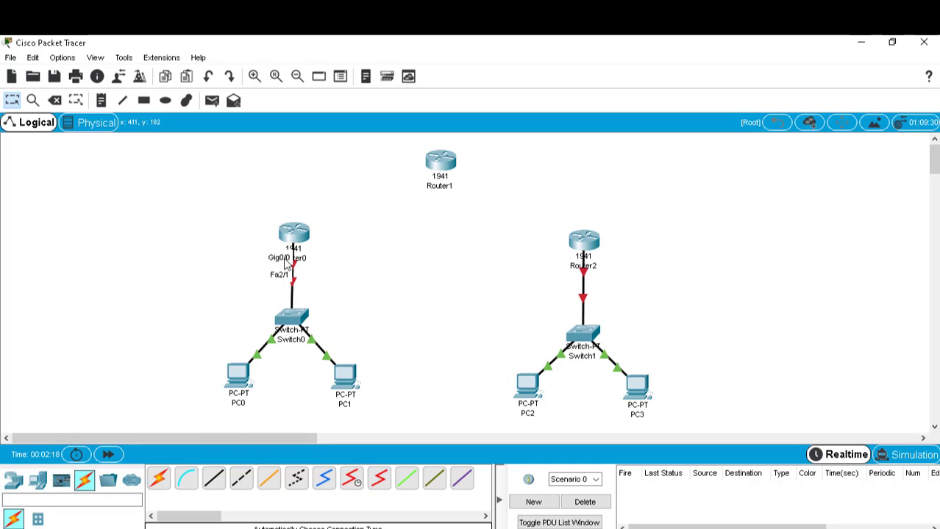
{"action": "left_click_drag", "start_coordinate": [299, 235], "coordinate": [299, 229]}
{"action": "left_click", "coordinate": [383, 268]}
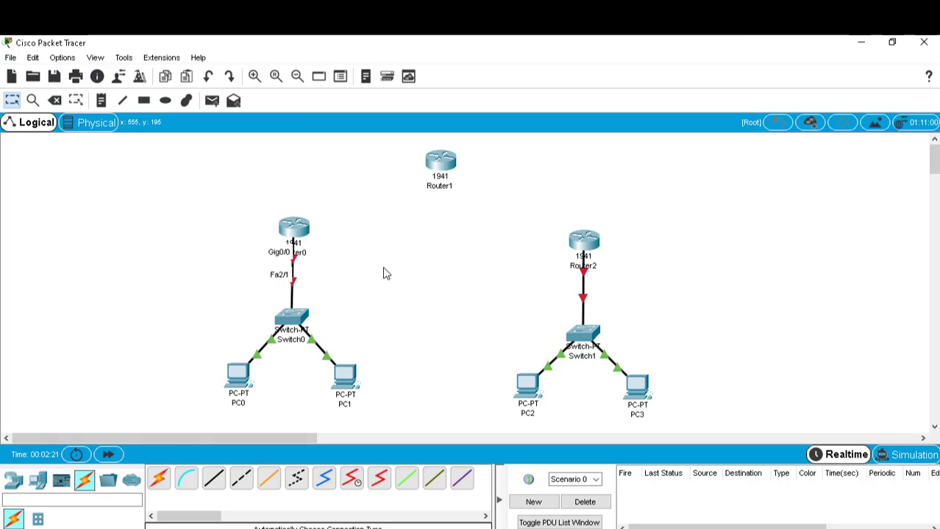
Reattach the switch links of Router0 and Router2 to port GigabitEthernet0/0 on each router
{"action": "left_click", "coordinate": [294, 260]}
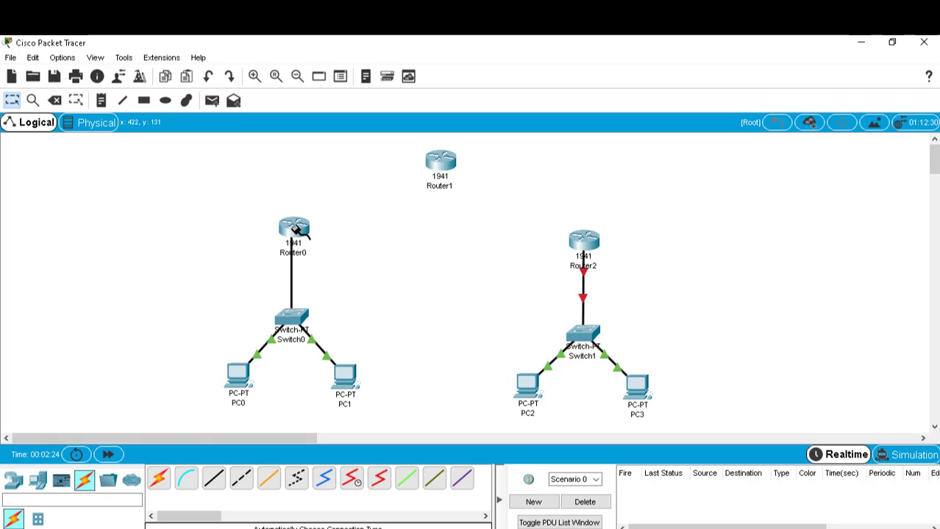
{"action": "left_click", "coordinate": [297, 231]}
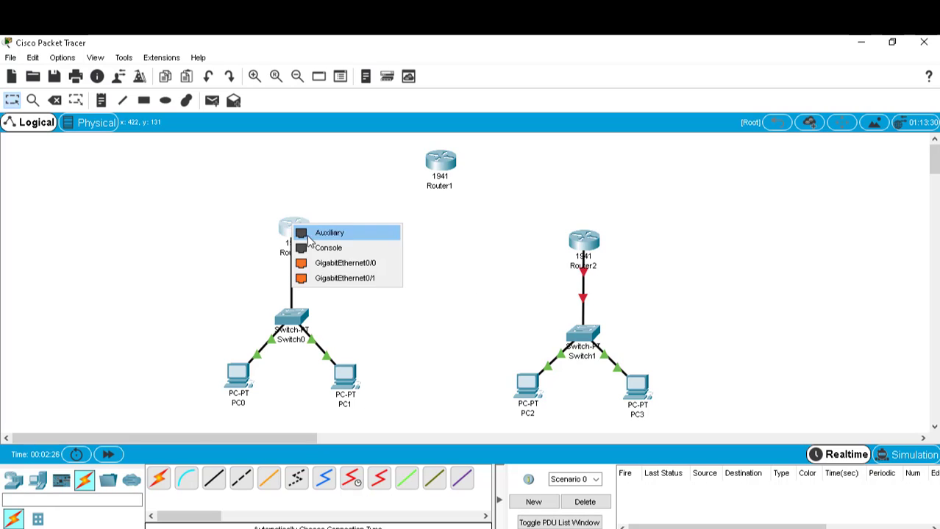
{"action": "left_click", "coordinate": [315, 264]}
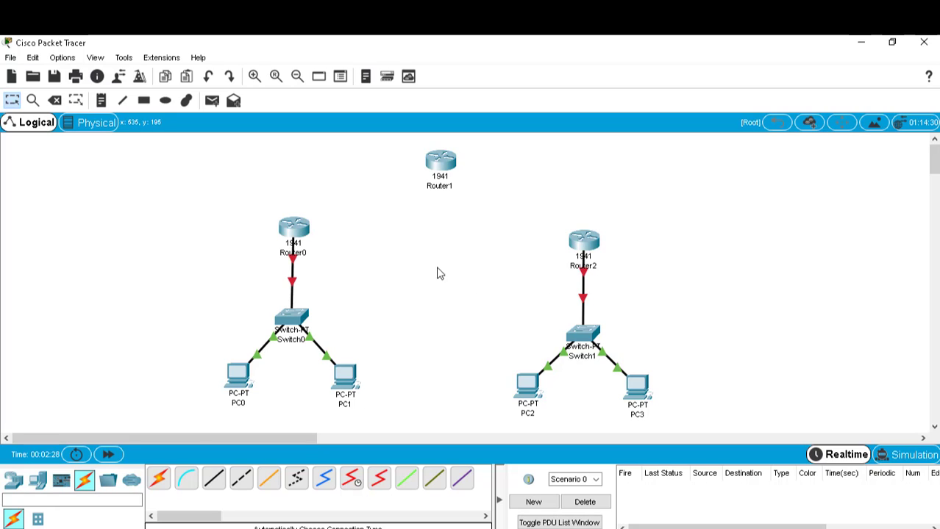
{"action": "left_click", "coordinate": [585, 272]}
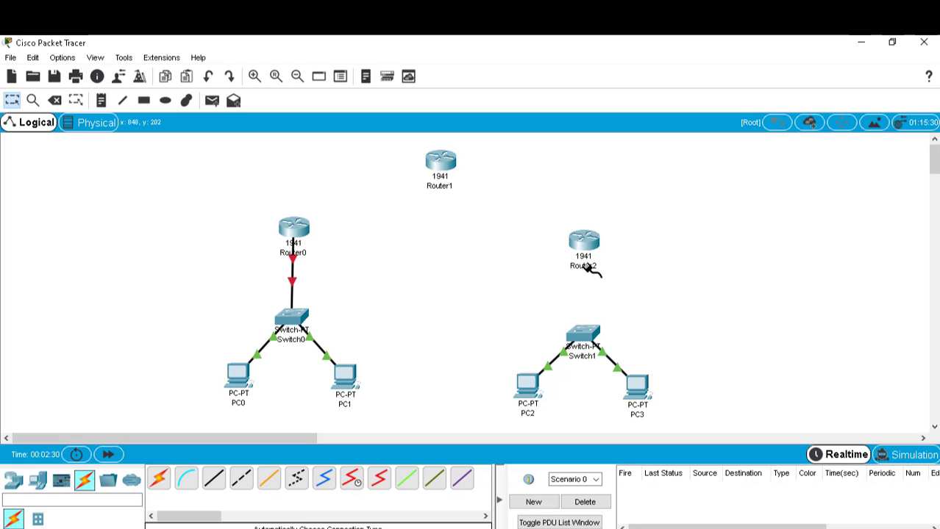
{"action": "left_click", "coordinate": [587, 248]}
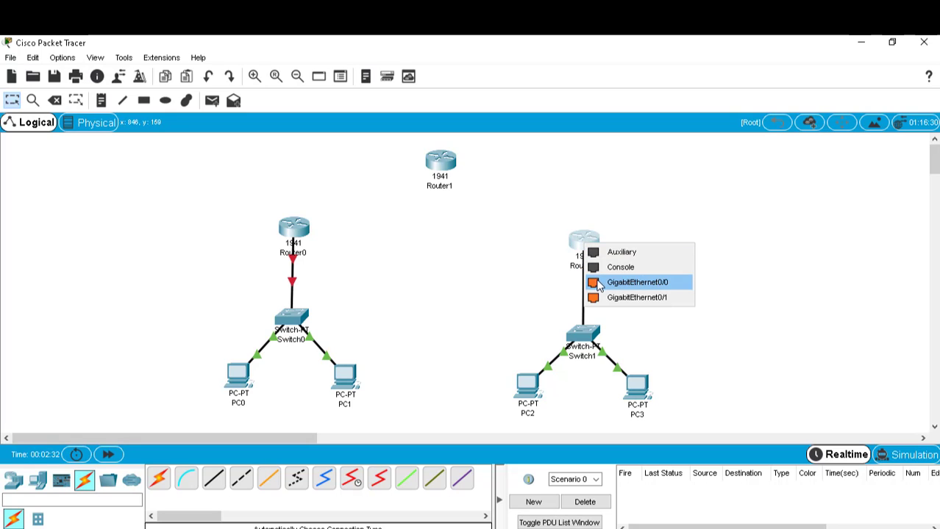
{"action": "left_click", "coordinate": [598, 284]}
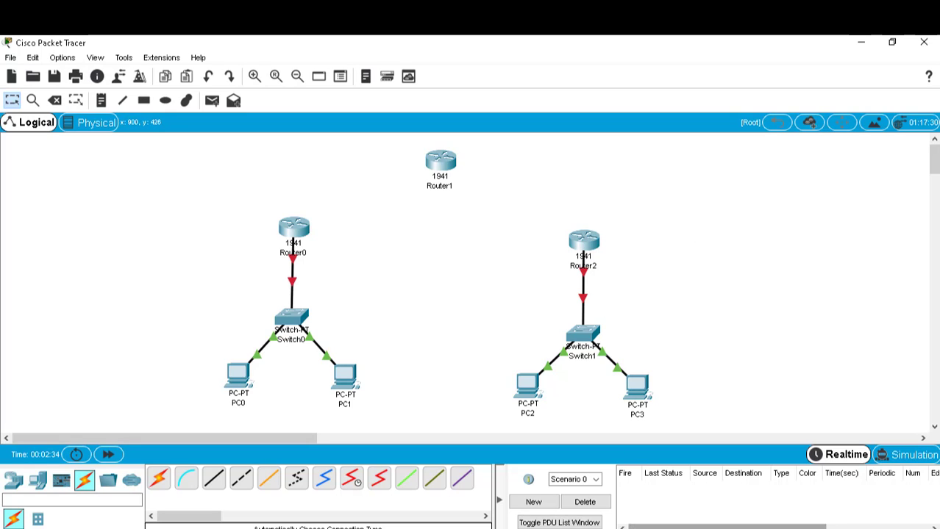
Connect Router0 and Router2 to Router1 using the automatically chosen connection type
{"action": "left_click", "coordinate": [158, 478]}
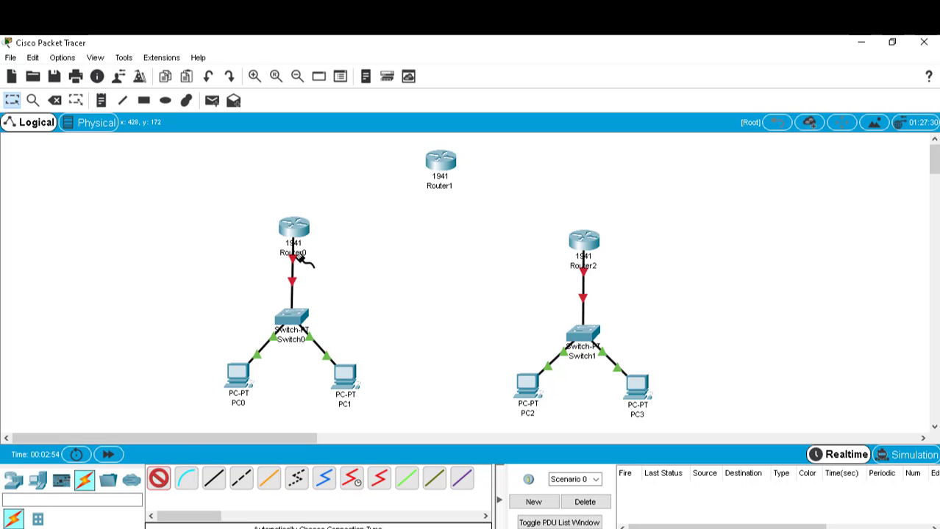
{"action": "left_click", "coordinate": [298, 230]}
{"action": "left_click", "coordinate": [450, 166]}
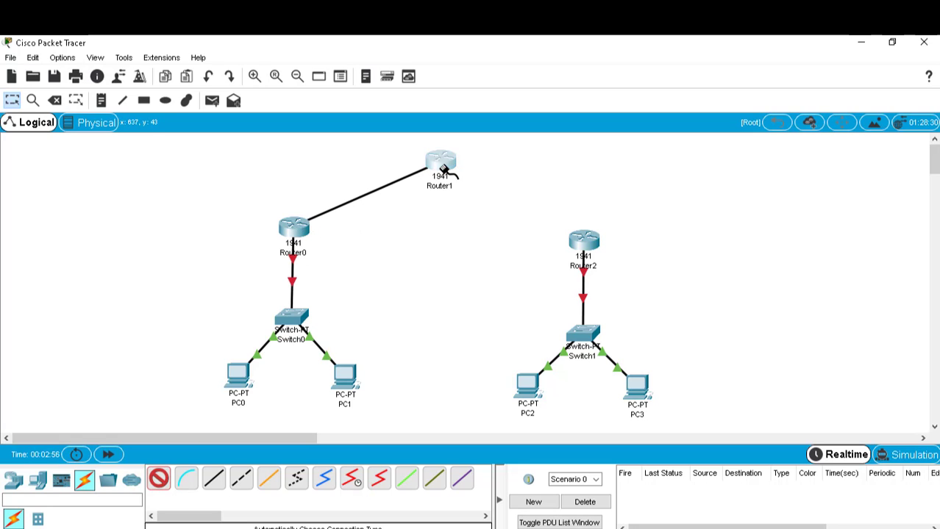
{"action": "left_click", "coordinate": [443, 167]}
{"action": "left_click", "coordinate": [158, 479]}
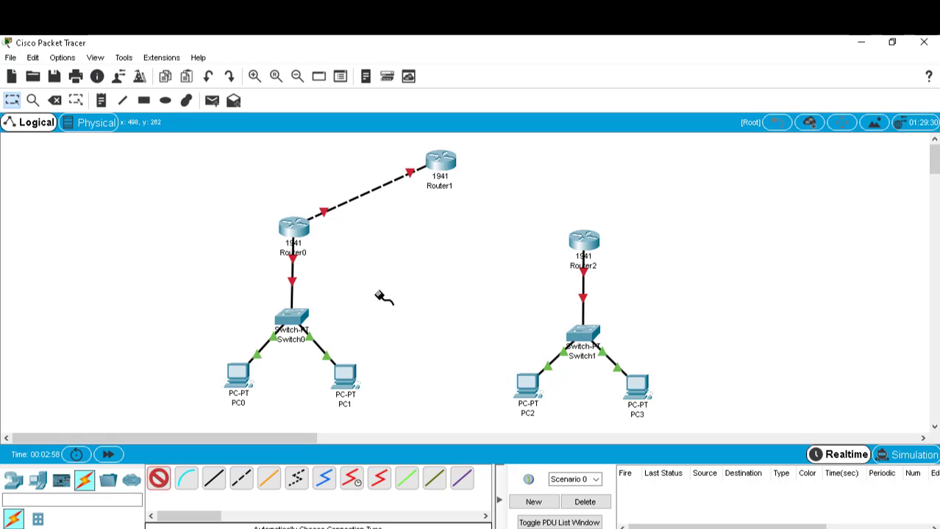
{"action": "left_click", "coordinate": [586, 242]}
{"action": "left_click", "coordinate": [450, 166]}
On Router1, reattach the Router2 link to GigabitEthernet0/1 and the Router0 link to GigabitEthernet0/0
{"action": "left_click", "coordinate": [468, 177]}
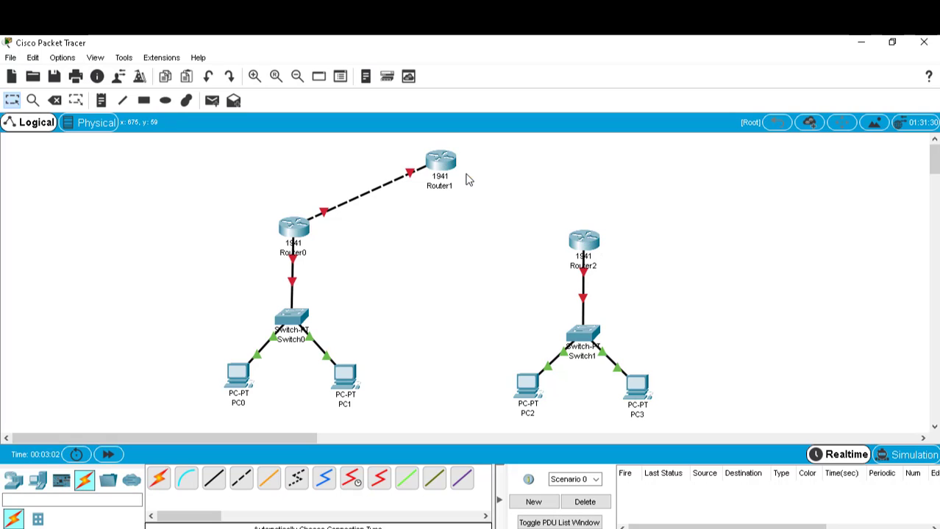
{"action": "left_click", "coordinate": [444, 161]}
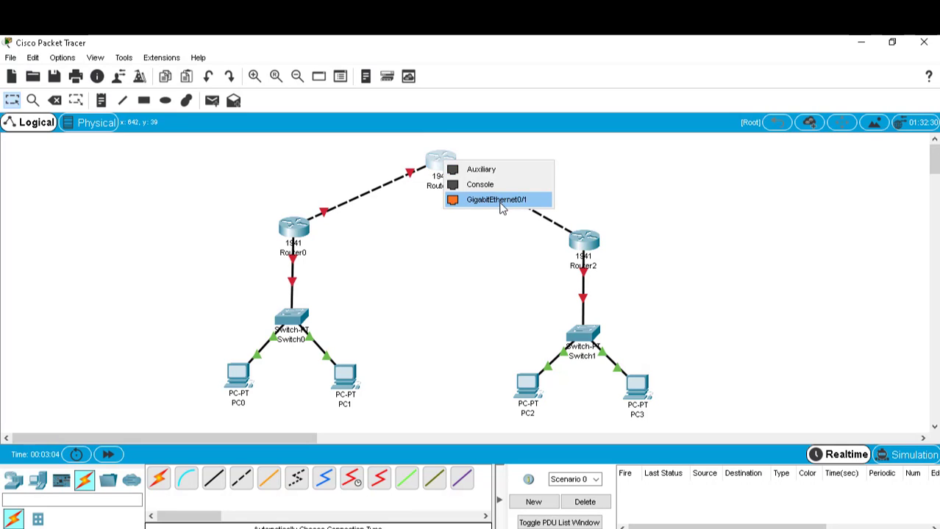
{"action": "left_click", "coordinate": [497, 200]}
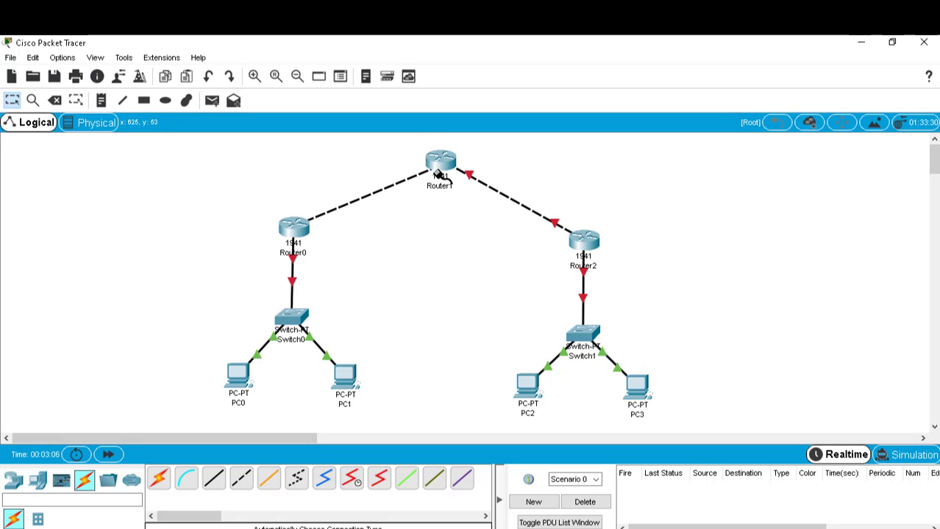
{"action": "left_click", "coordinate": [439, 175]}
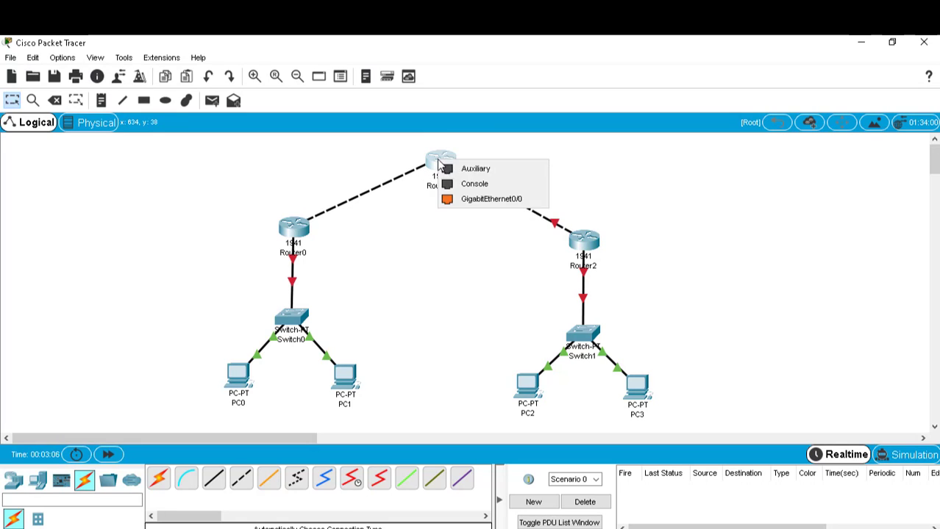
{"action": "left_click", "coordinate": [458, 200]}
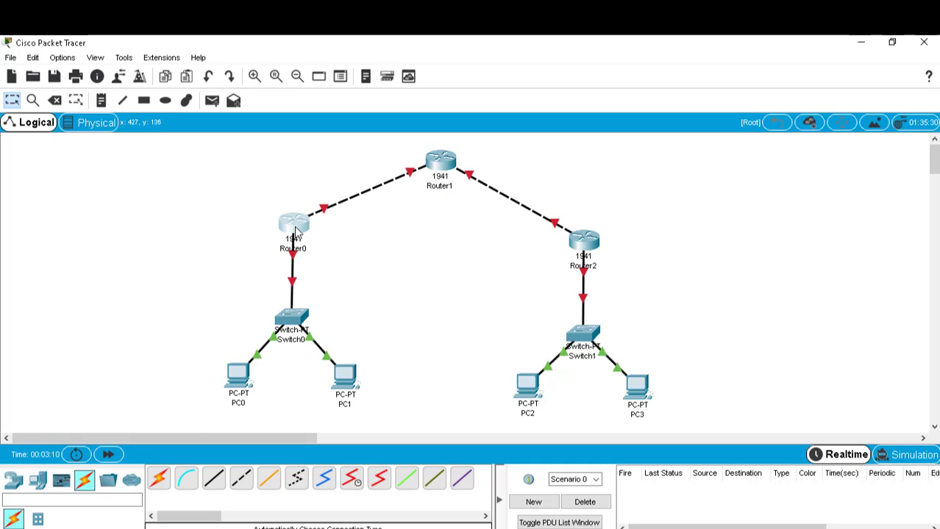
Place notes at Router0 reading gig0/0 beside its Switch0 link and gig0/1 beside its Router1 link
{"action": "left_click", "coordinate": [100, 100]}
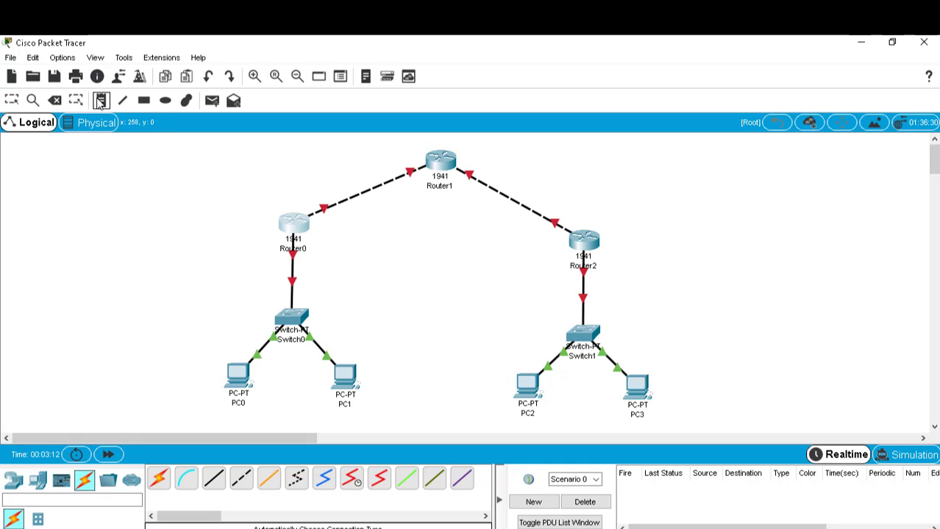
{"action": "left_click", "coordinate": [315, 251]}
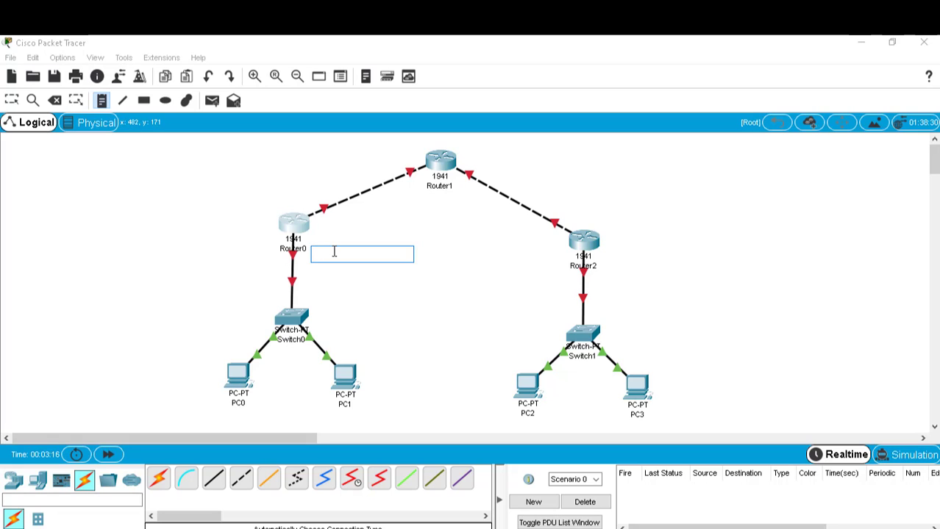
{"action": "type", "text": "gig0/0"}
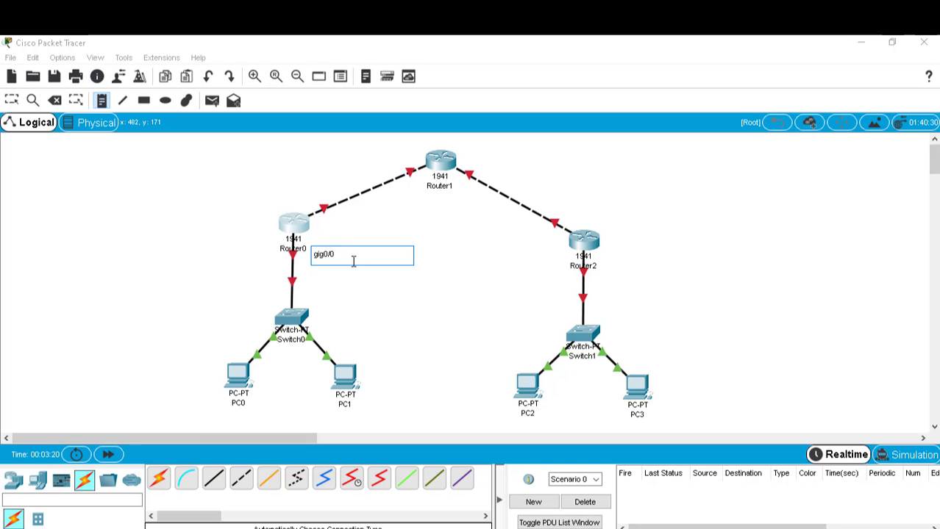
{"action": "left_click", "coordinate": [376, 294]}
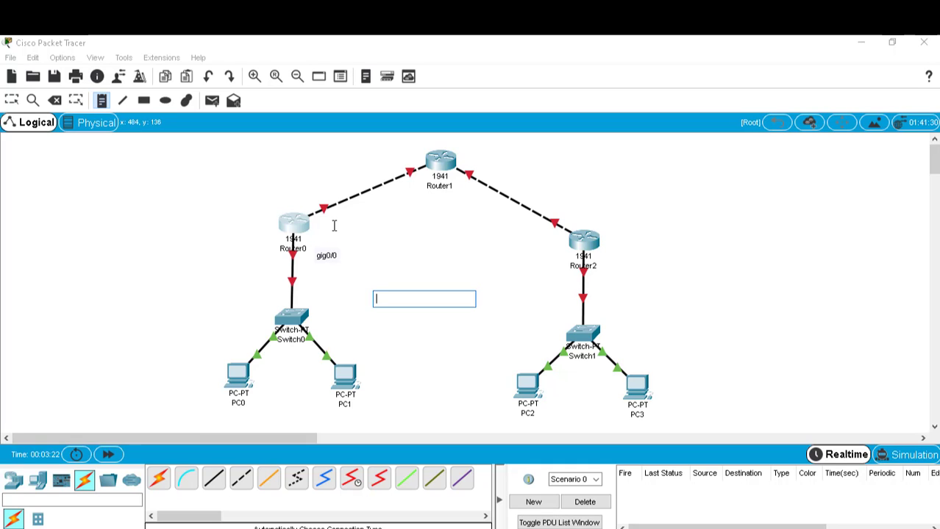
{"action": "left_click", "coordinate": [319, 183]}
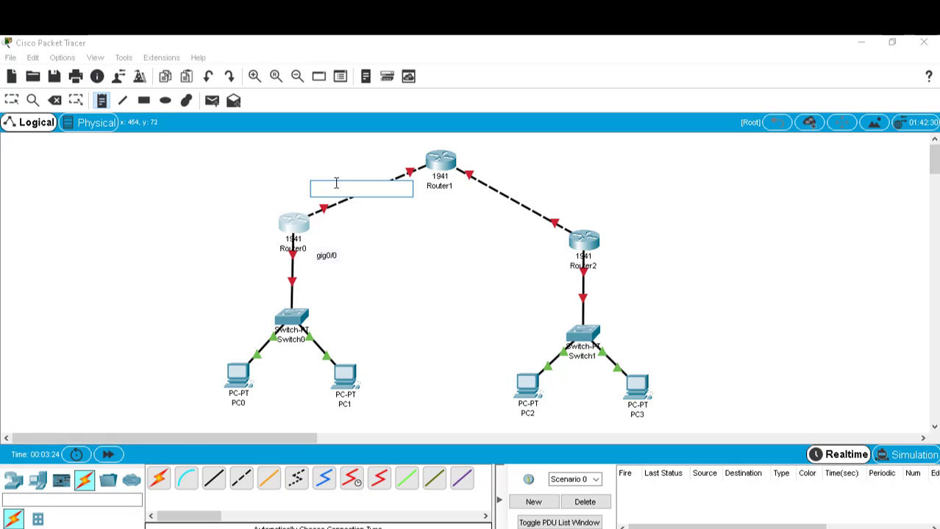
{"action": "type", "text": "gig0/1"}
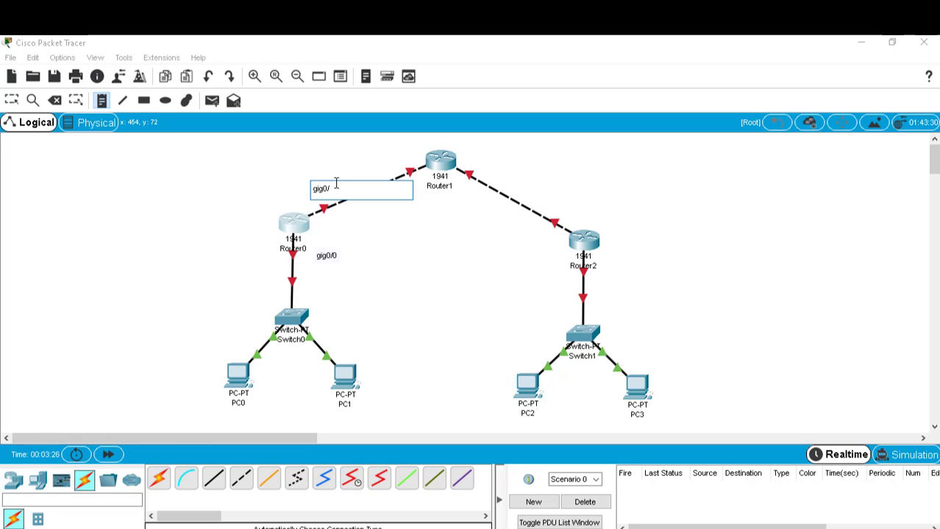
Place notes at Router1 reading gig0/0 beside its Router0 link and gig0/1 beside its Router2 link
{"action": "left_click", "coordinate": [410, 154]}
{"action": "type", "text": "gig"}
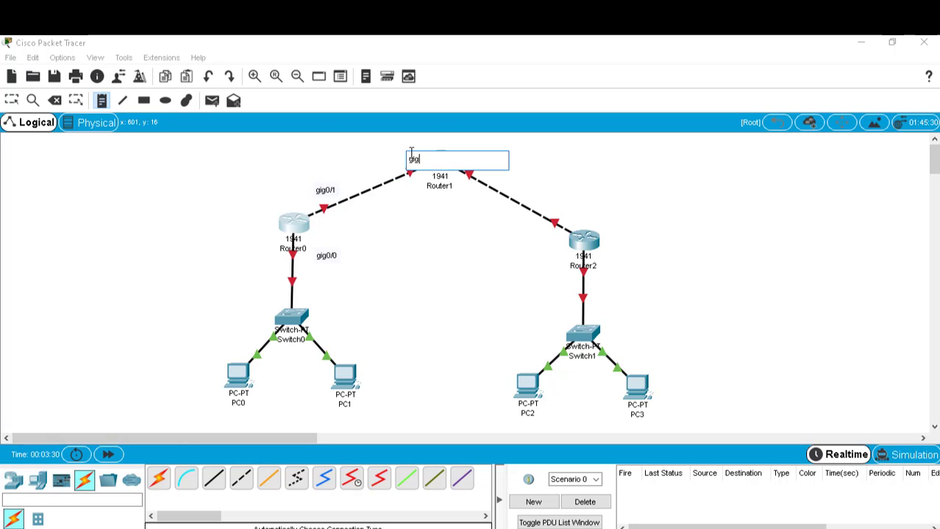
{"action": "type", "text": "0/0"}
{"action": "left_click", "coordinate": [495, 178]}
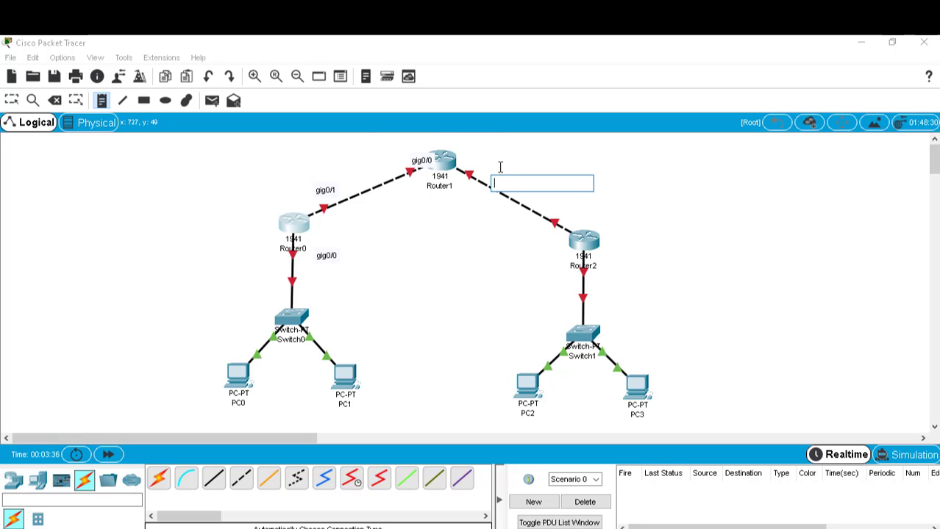
{"action": "type", "text": "g"}
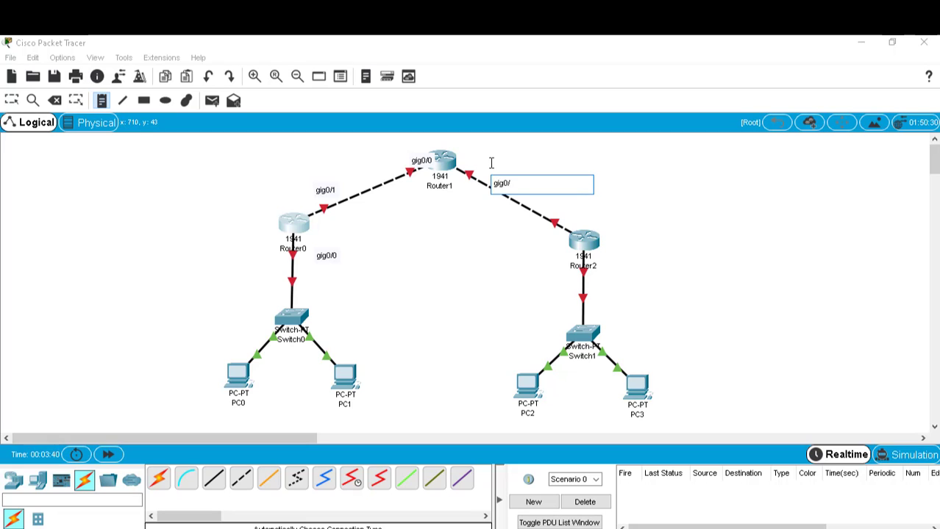
{"action": "type", "text": "ig0/1"}
Place notes at Router2 reading gig0/1 beside its Router1 link and gig0/0 beside its Switch1 link
{"action": "left_click", "coordinate": [578, 221]}
{"action": "type", "text": "g"}
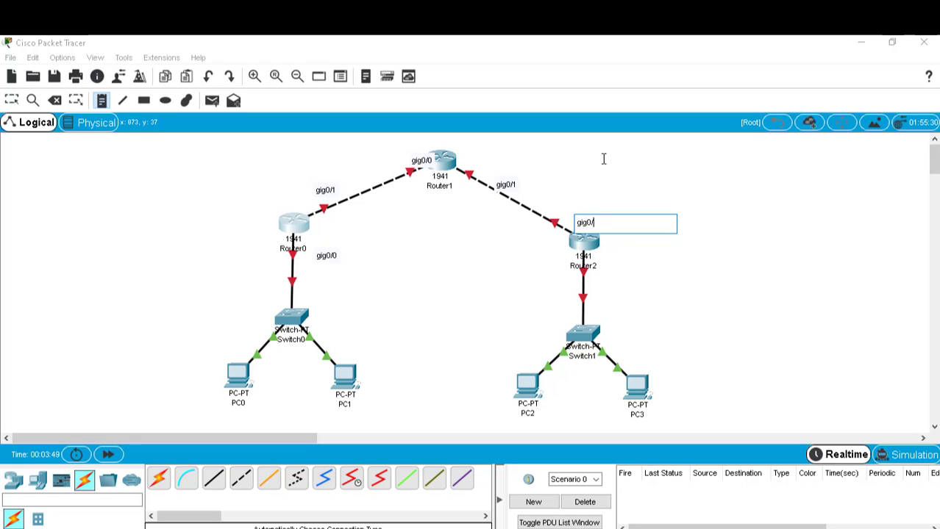
{"action": "left_click", "coordinate": [606, 277]}
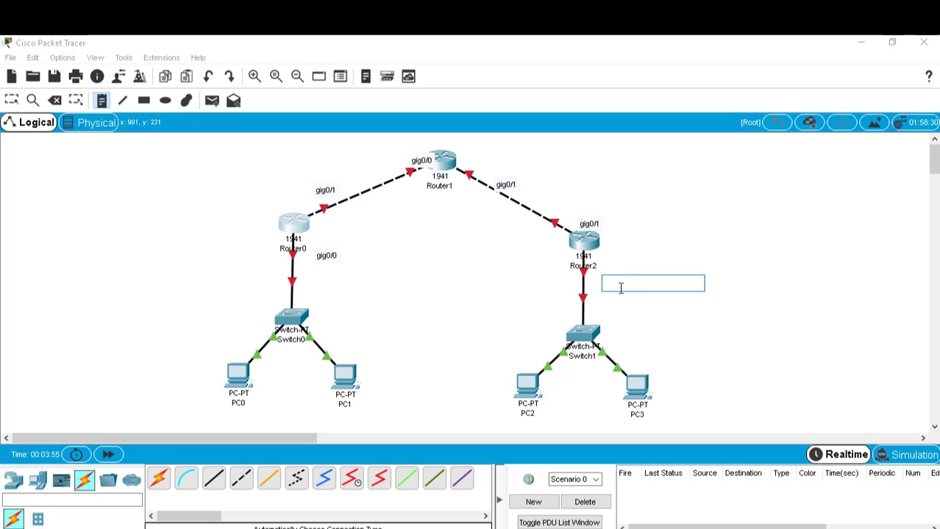
{"action": "type", "text": "gig0"}
{"action": "type", "text": "/0"}
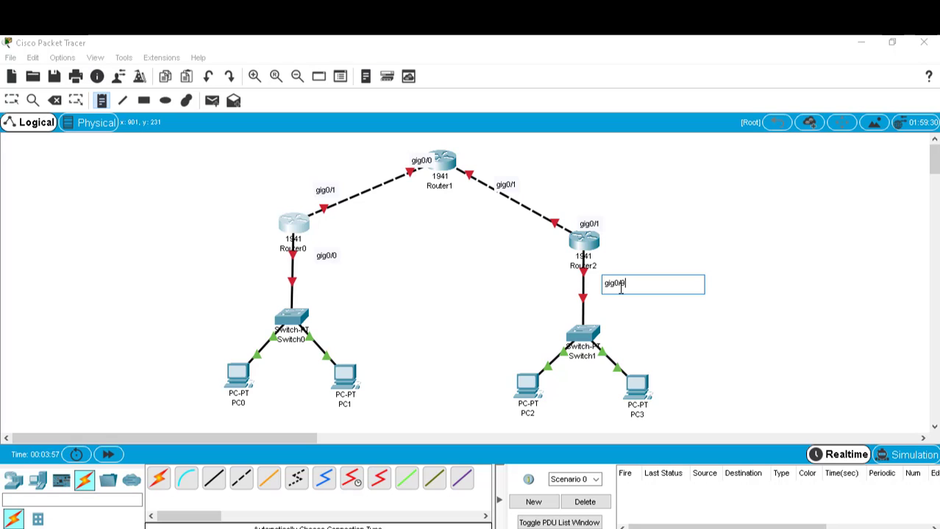
{"action": "left_click", "coordinate": [12, 101]}
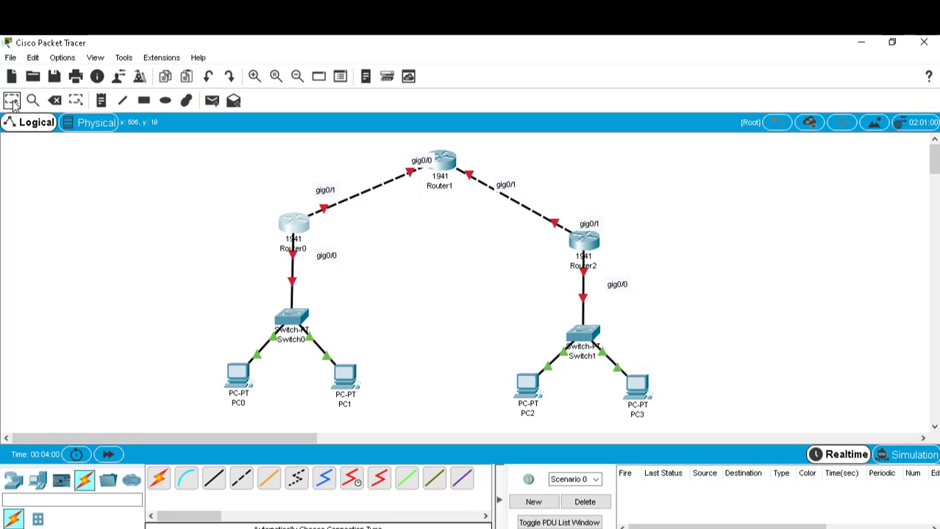
Move the two gig0/1 notes on the Router1–Router2 link next to the link's ends
{"action": "left_click", "coordinate": [591, 230]}
{"action": "left_click_drag", "start_coordinate": [592, 230], "coordinate": [579, 223]}
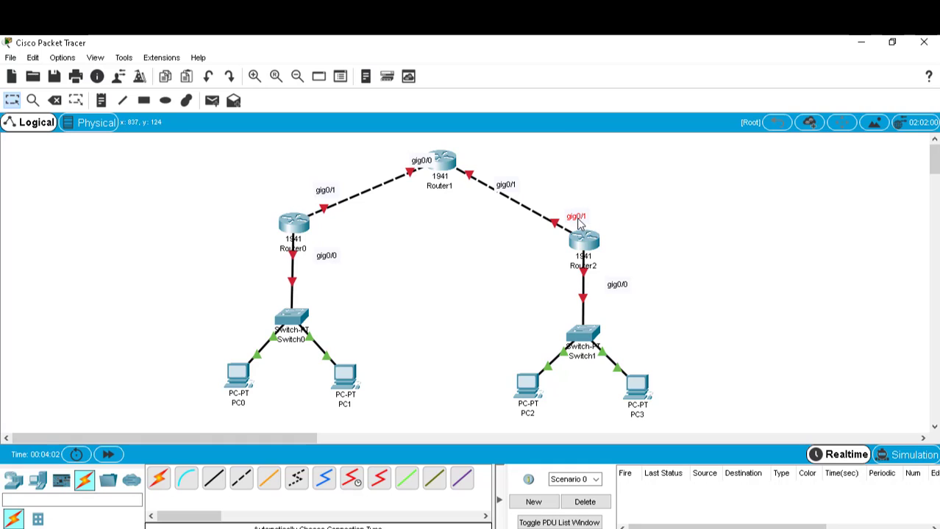
{"action": "left_click", "coordinate": [509, 190]}
{"action": "left_click_drag", "start_coordinate": [510, 190], "coordinate": [487, 166]}
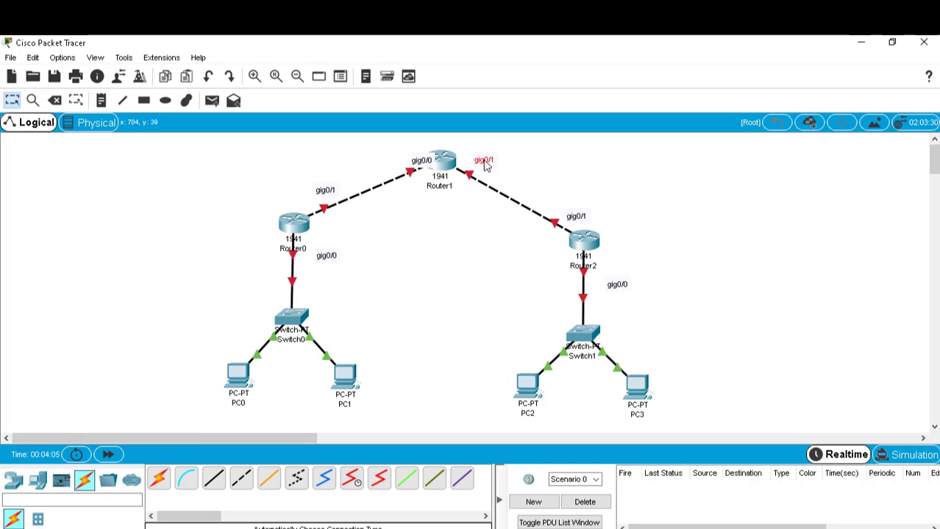
Shift Router1's gig0/0 note clear of the router icon and move Router0's gig0/1 and gig0/0 notes closer to their link ends
{"action": "left_click", "coordinate": [409, 164]}
{"action": "left_click_drag", "start_coordinate": [410, 163], "coordinate": [402, 161]}
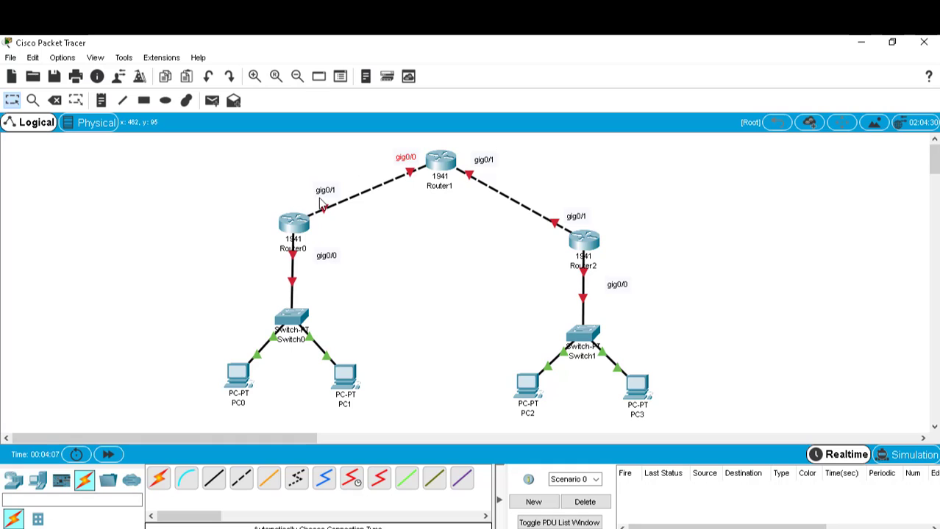
{"action": "left_click_drag", "start_coordinate": [323, 196], "coordinate": [312, 202]}
{"action": "left_click", "coordinate": [329, 263]}
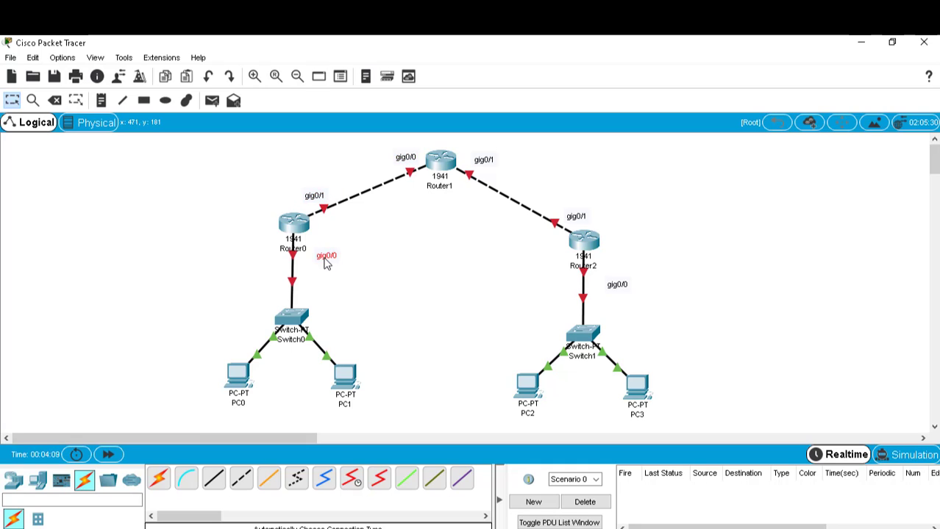
{"action": "left_click_drag", "start_coordinate": [330, 262], "coordinate": [312, 270]}
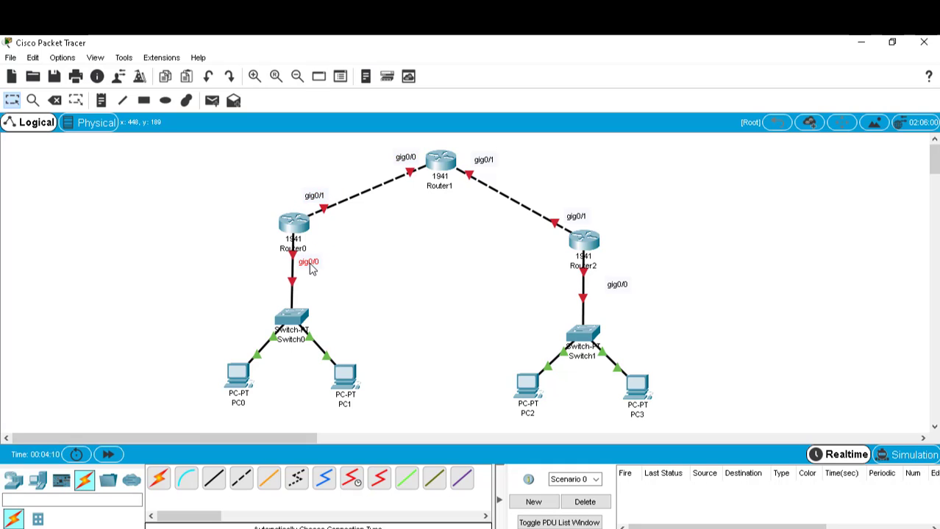
Move Router2's gig0/0 note closer to the router's end of its Switch1 link
{"action": "left_click", "coordinate": [616, 289]}
{"action": "mouse_move", "coordinate": [616, 289]}
{"action": "left_mouse_down"}
{"action": "mouse_move", "coordinate": [606, 280]}
{"action": "mouse_move", "coordinate": [604, 289]}
{"action": "left_mouse_up"}
{"action": "left_click", "coordinate": [661, 274]}
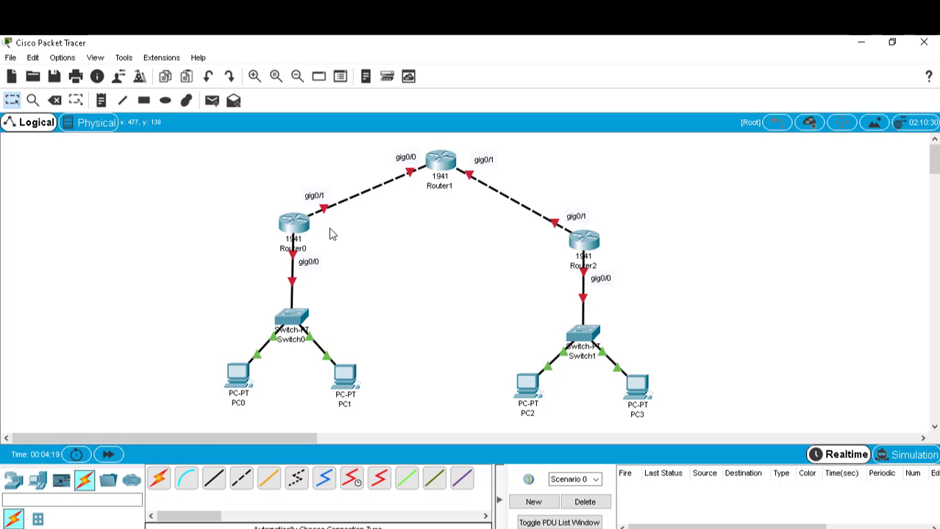
Open Router0's configuration at interface GigabitEthernet0/0, keeping the device window clear of the router's links in the topology
{"action": "left_click", "coordinate": [298, 228]}
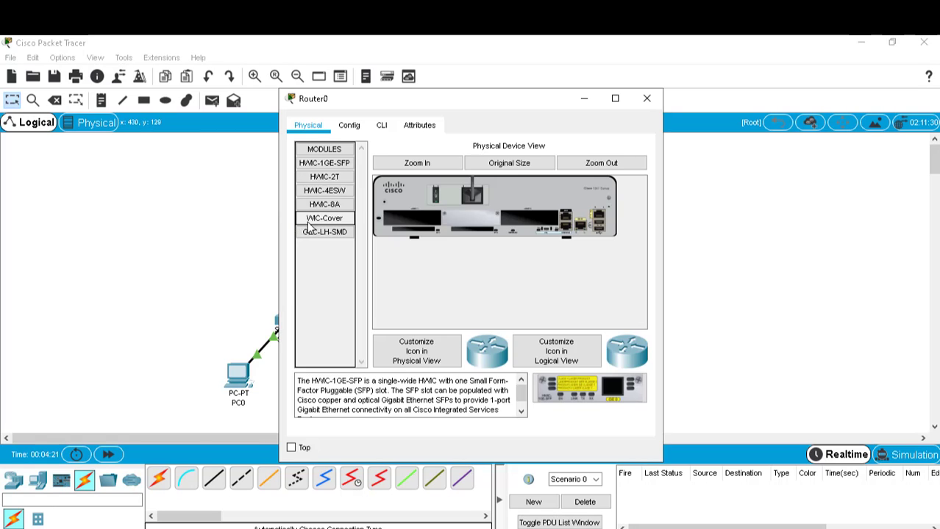
{"action": "left_click_drag", "start_coordinate": [420, 99], "coordinate": [630, 89]}
{"action": "left_click", "coordinate": [576, 118]}
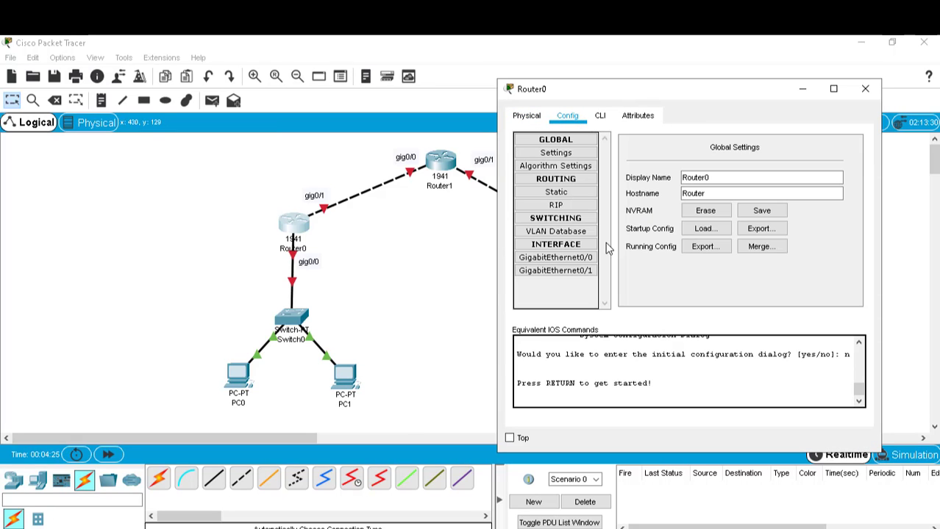
{"action": "left_click", "coordinate": [563, 258]}
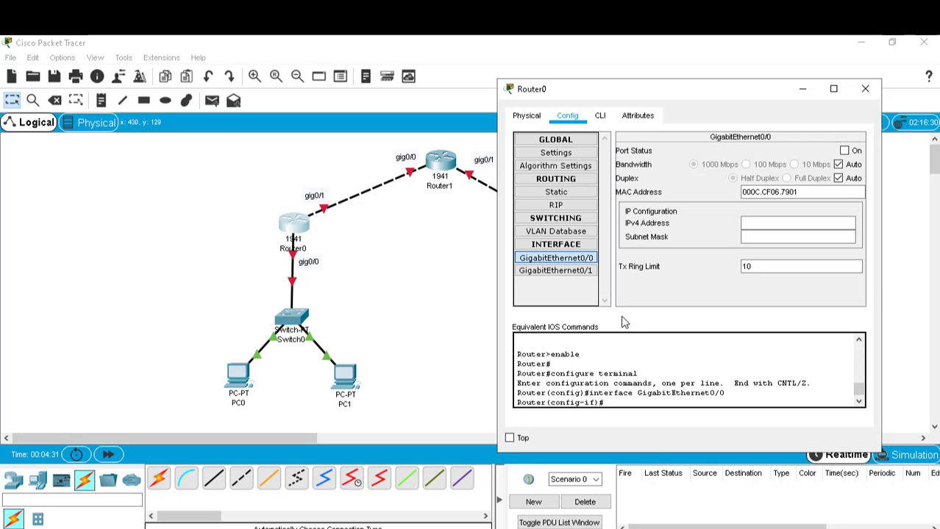
Switch to Photos and check the planned address of Router0's switch-facing interface in the RIP.png topology diagram, then return to Packet Tracer
{"action": "left_click", "coordinate": [625, 528]}
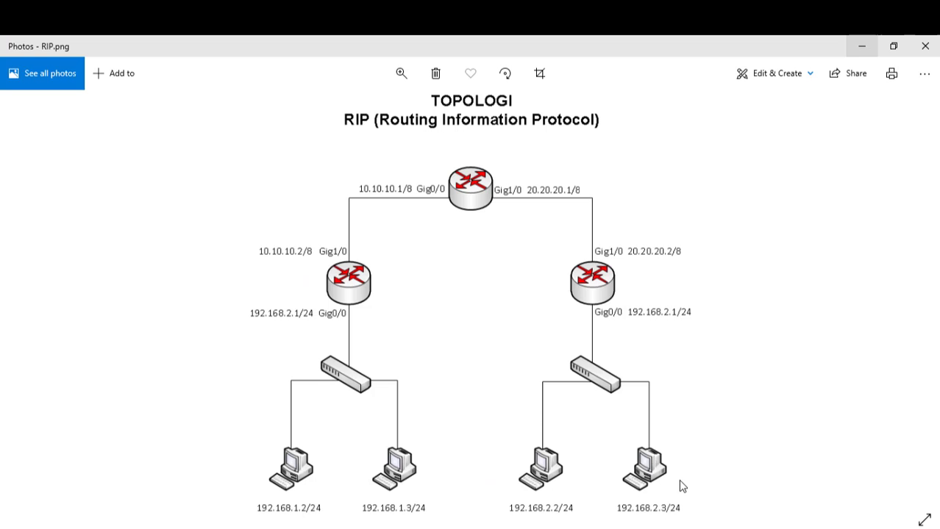
{"action": "left_click", "coordinate": [683, 486]}
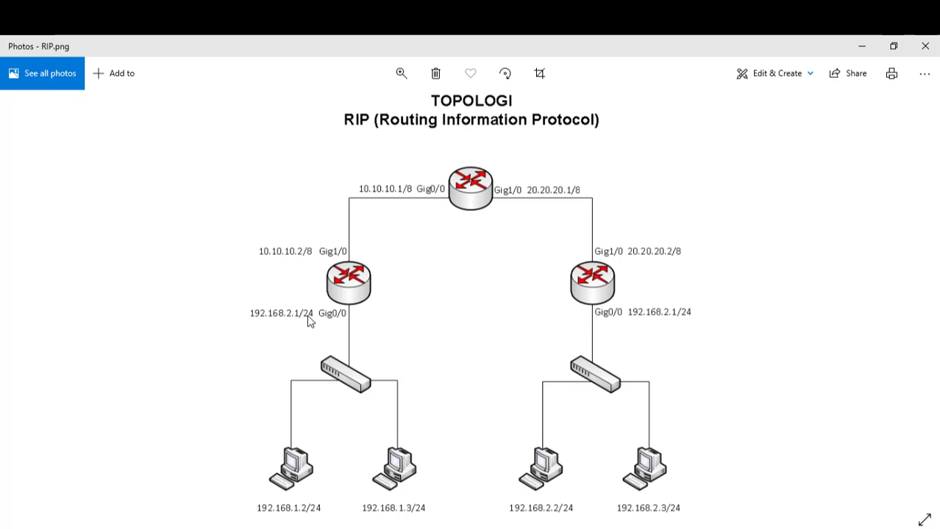
{"action": "left_click", "coordinate": [858, 43]}
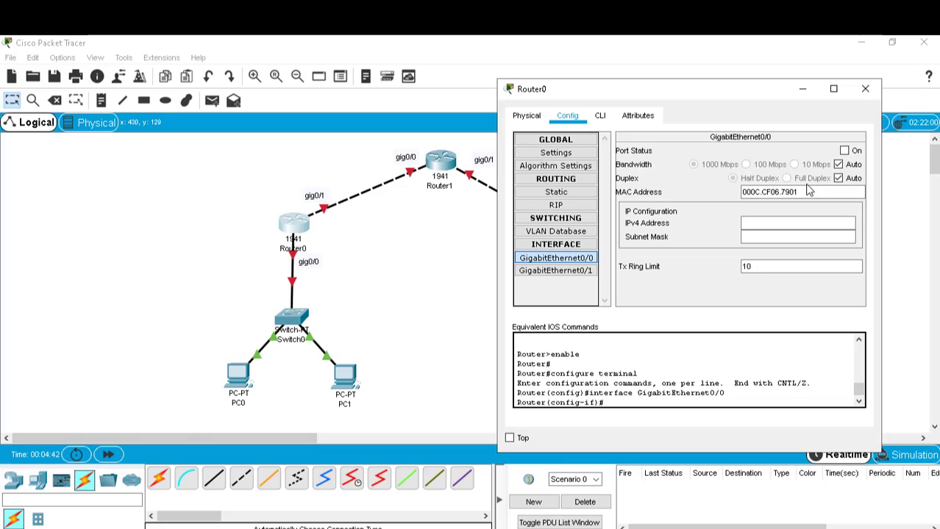
Enable Router0's GigabitEthernet0/0 and give it IPv4 address 192.168.1.1 with subnet mask 255.255.255.0
{"action": "left_click", "coordinate": [844, 151]}
{"action": "left_click", "coordinate": [756, 222]}
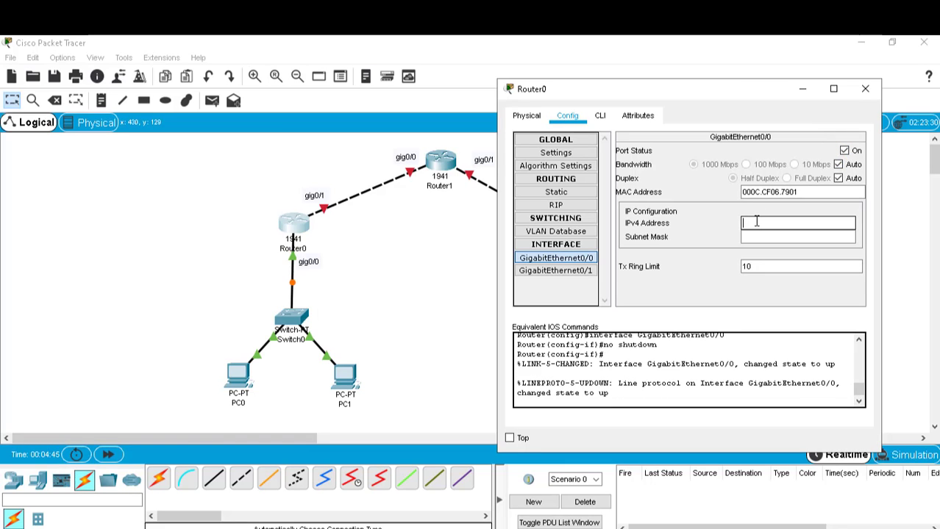
{"action": "type", "text": "192.168.1.1"}
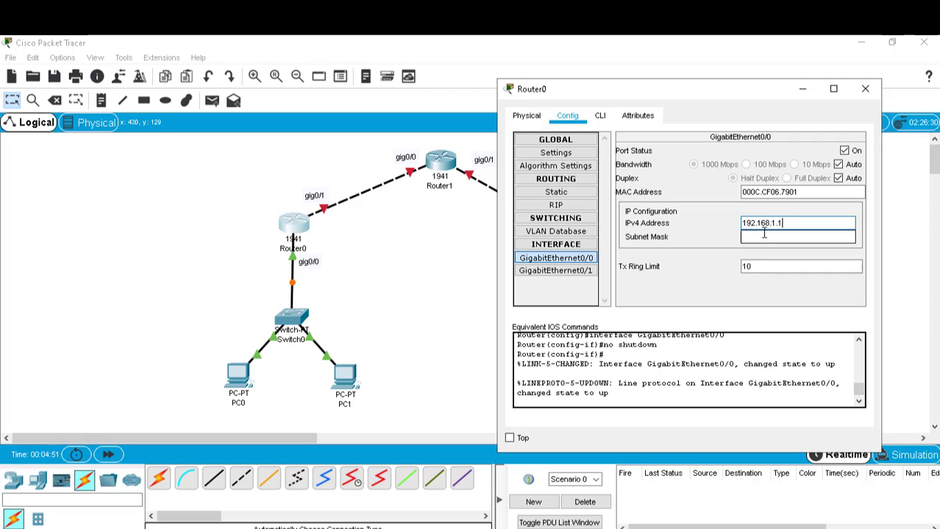
{"action": "left_click", "coordinate": [762, 237]}
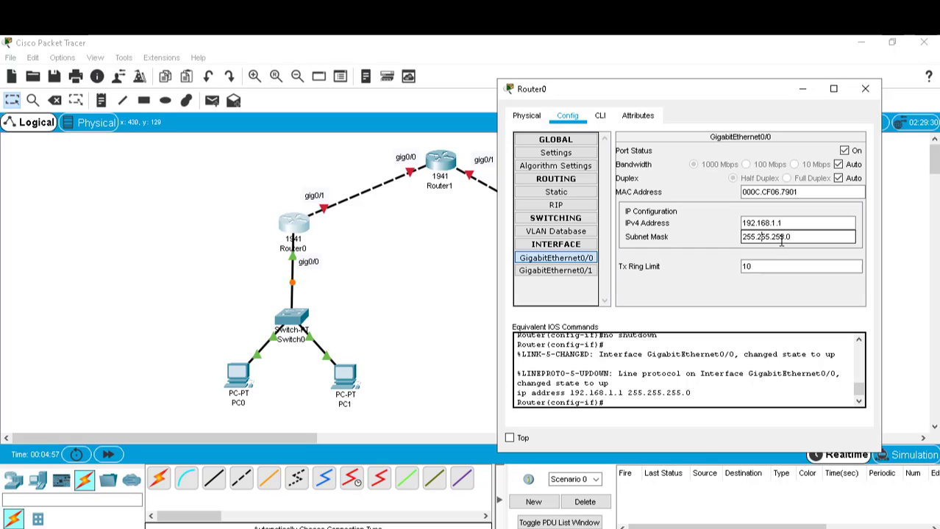
Enable Router0's GigabitEthernet0/1 and give it IPv4 address 10.10.10.1 with subnet mask 255.0.0.0
{"action": "left_click", "coordinate": [539, 271]}
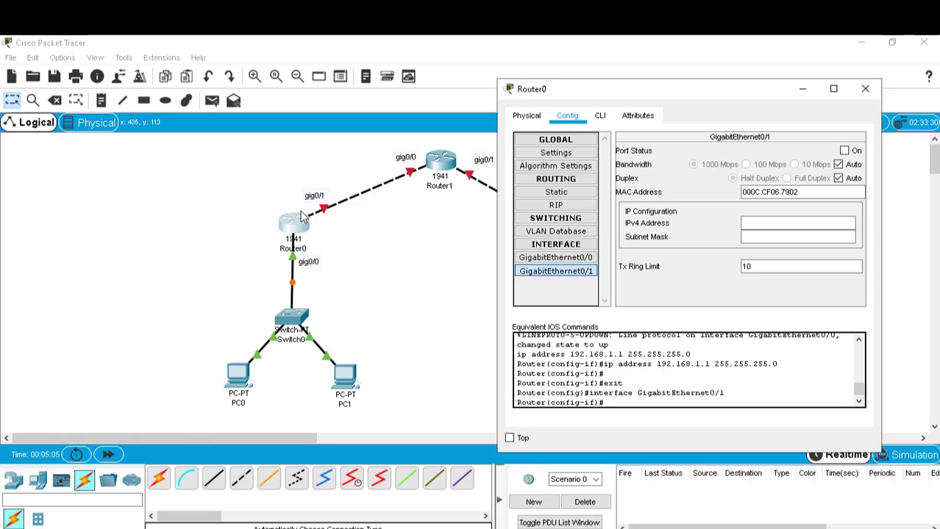
{"action": "left_click", "coordinate": [844, 150]}
{"action": "left_click", "coordinate": [759, 225]}
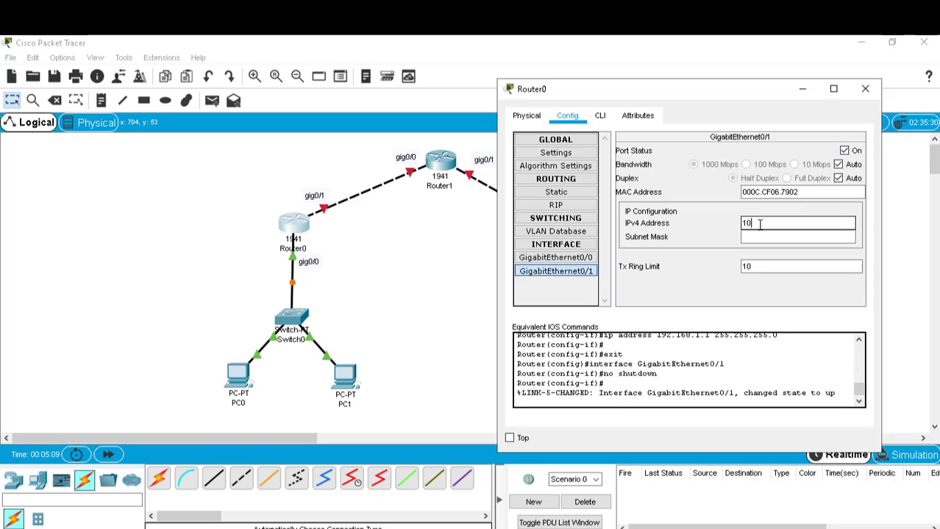
{"action": "type", "text": "10.10.10.1"}
{"action": "left_click", "coordinate": [768, 237]}
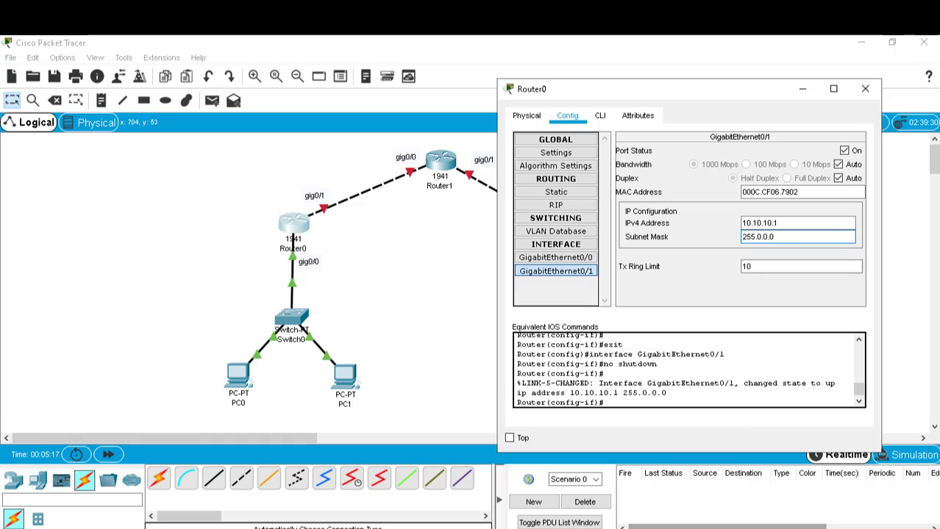
Switch to Photos and compare the router link addresses with the RIP.png diagram, then return to Packet Tracer
{"action": "left_click", "coordinate": [625, 528]}
{"action": "left_click", "coordinate": [767, 471]}
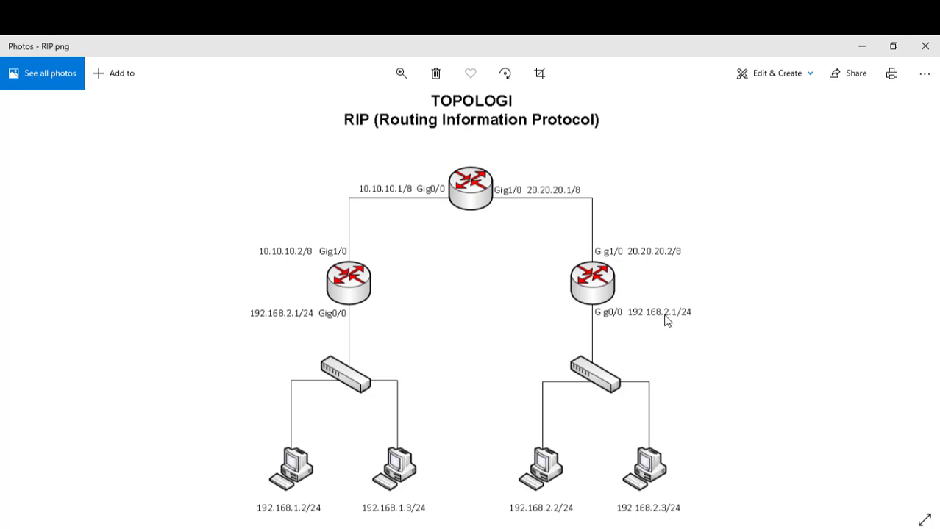
{"action": "left_click", "coordinate": [859, 44]}
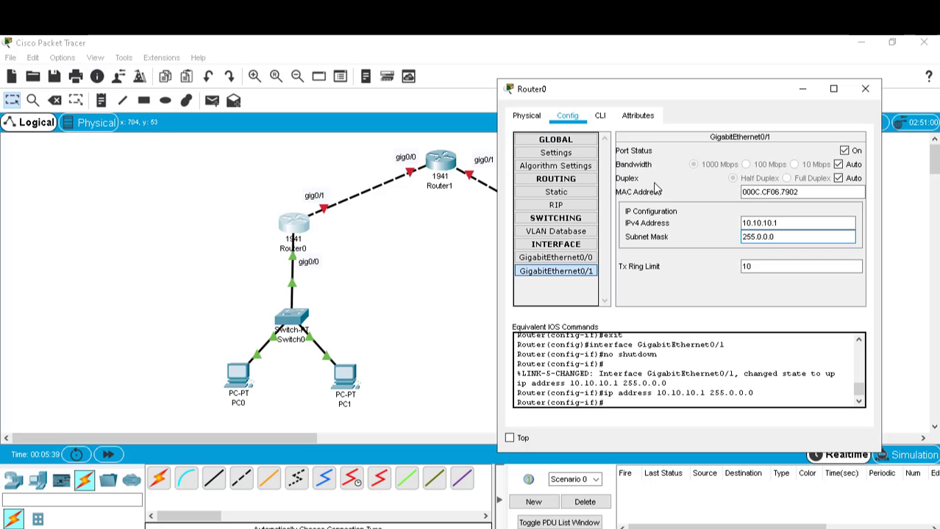
Set the IPv4 address of Router0's GigabitEthernet0/1 to 10.10.10.2 and close the router's window
{"action": "left_click", "coordinate": [780, 223]}
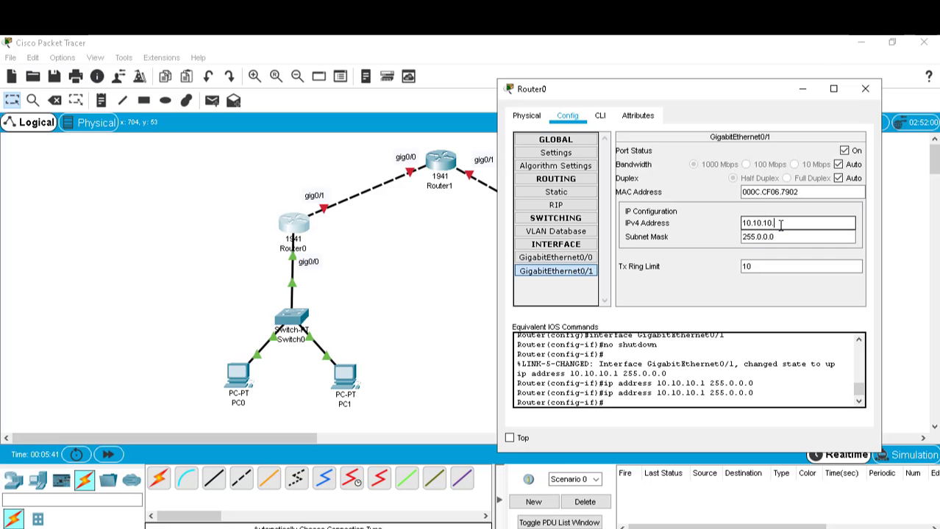
{"action": "type", "text": "2"}
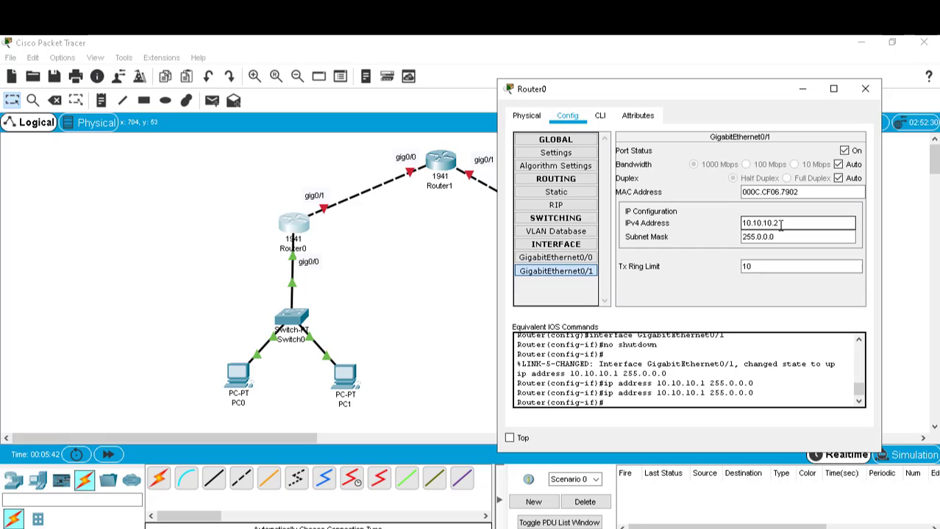
{"action": "left_click", "coordinate": [875, 96]}
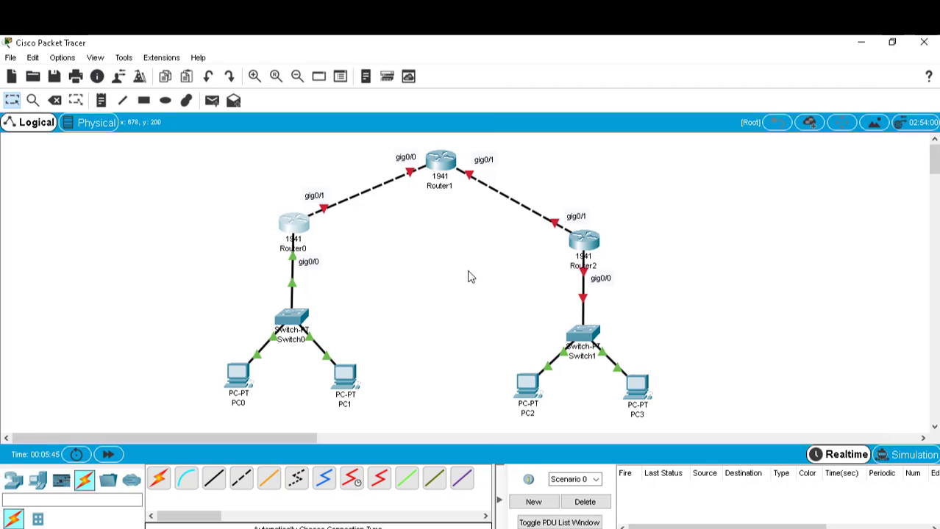
Review the port status and IP settings of Router0's GigabitEthernet0/1 and GigabitEthernet0/0 interfaces
{"action": "left_click", "coordinate": [295, 224]}
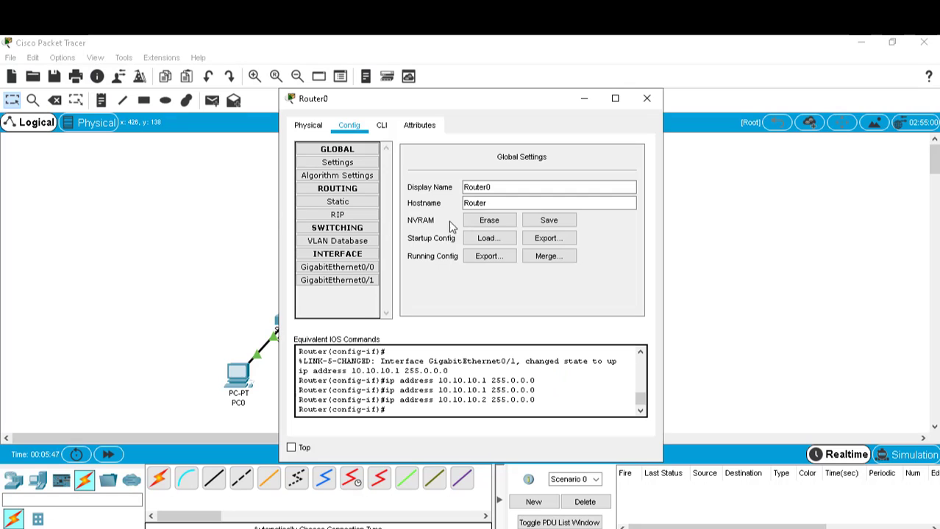
{"action": "left_click", "coordinate": [333, 285]}
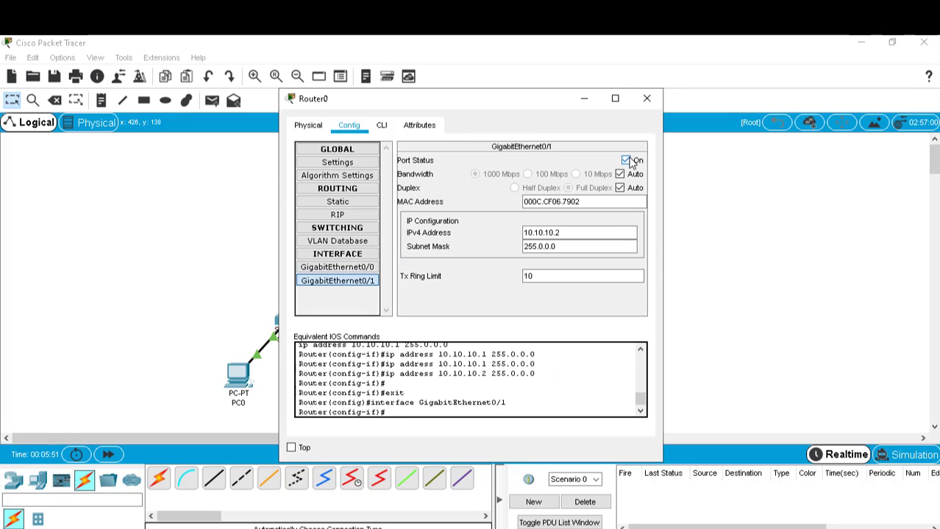
{"action": "left_click", "coordinate": [351, 269]}
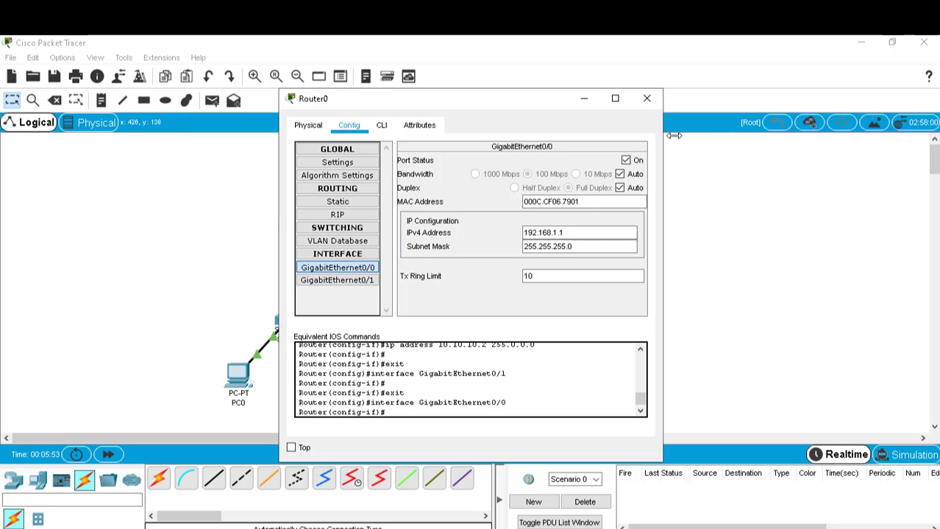
{"action": "left_click", "coordinate": [646, 98]}
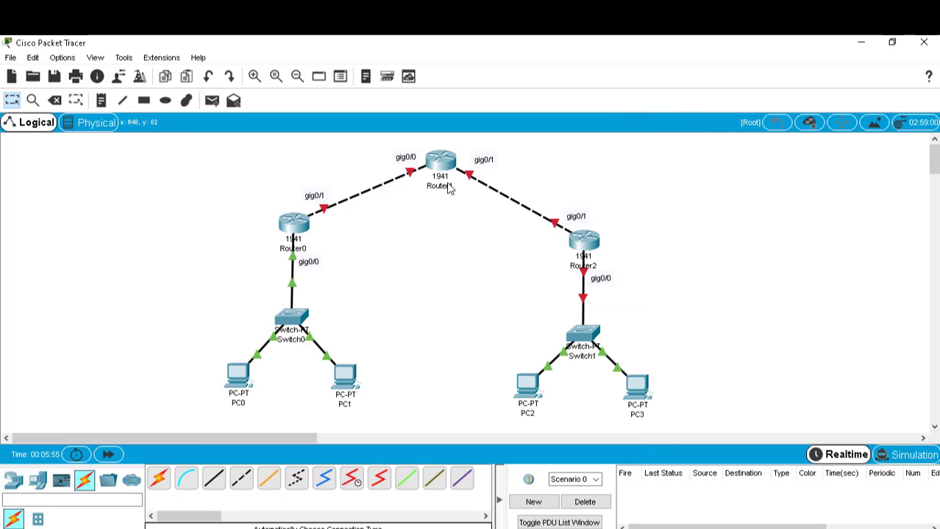
Enable Router1's GigabitEthernet0/0 and give it IPv4 address 10.10.10.1 with subnet mask 255.0.0.0
{"action": "left_click", "coordinate": [437, 164]}
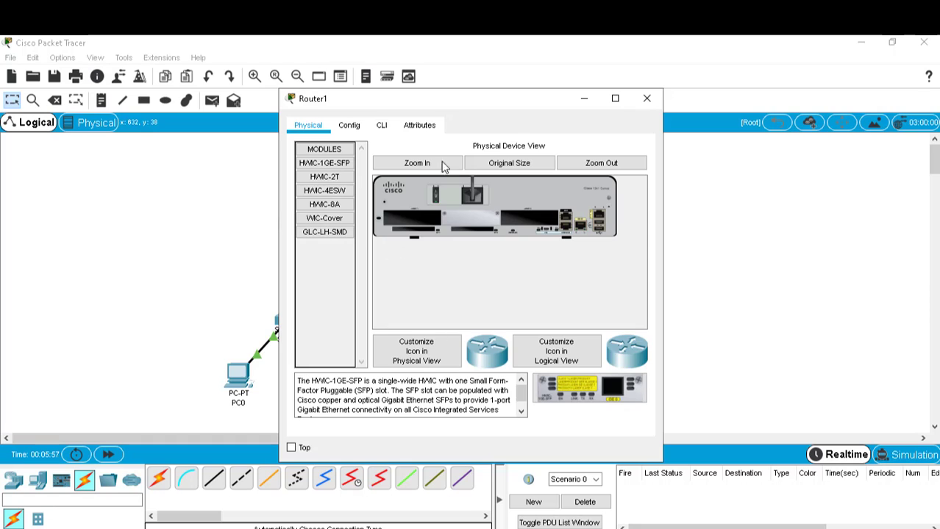
{"action": "left_click_drag", "start_coordinate": [432, 108], "coordinate": [746, 106]}
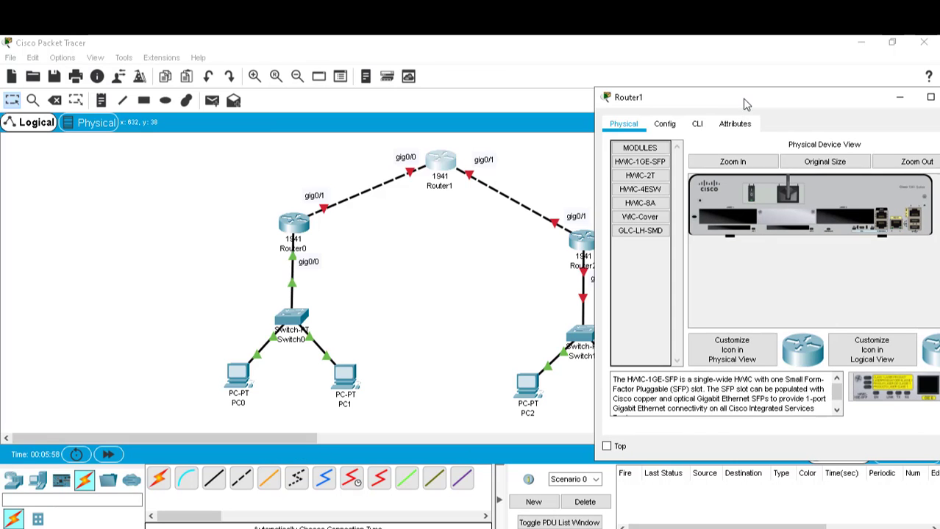
{"action": "left_click", "coordinate": [666, 124]}
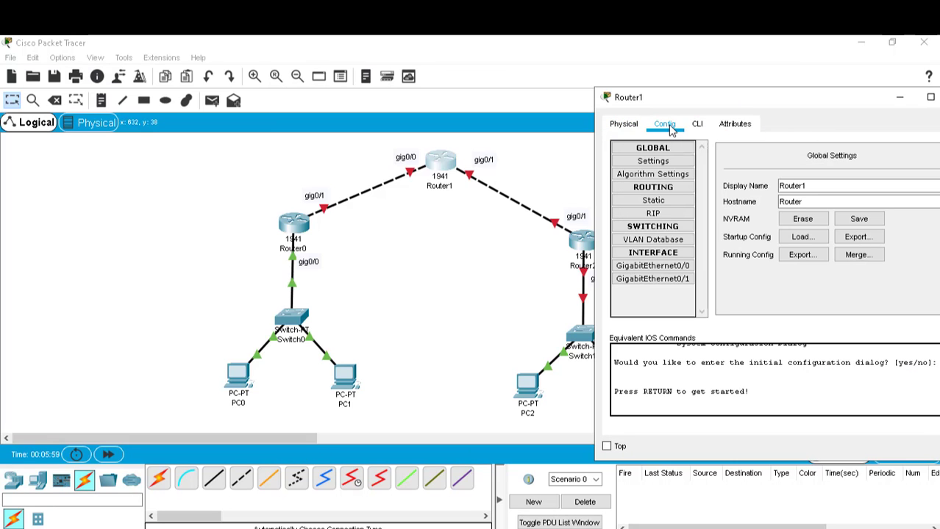
{"action": "left_click", "coordinate": [662, 269]}
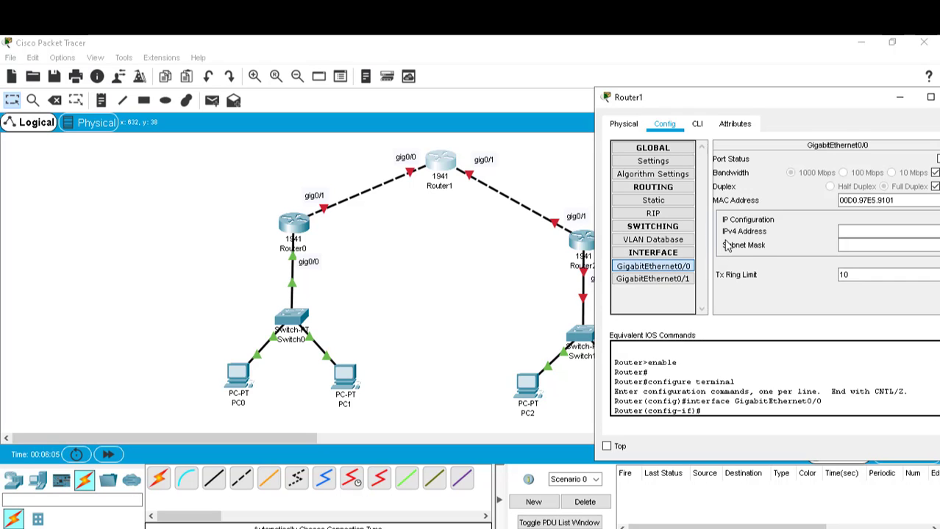
{"action": "left_click_drag", "start_coordinate": [732, 103], "coordinate": [661, 73]}
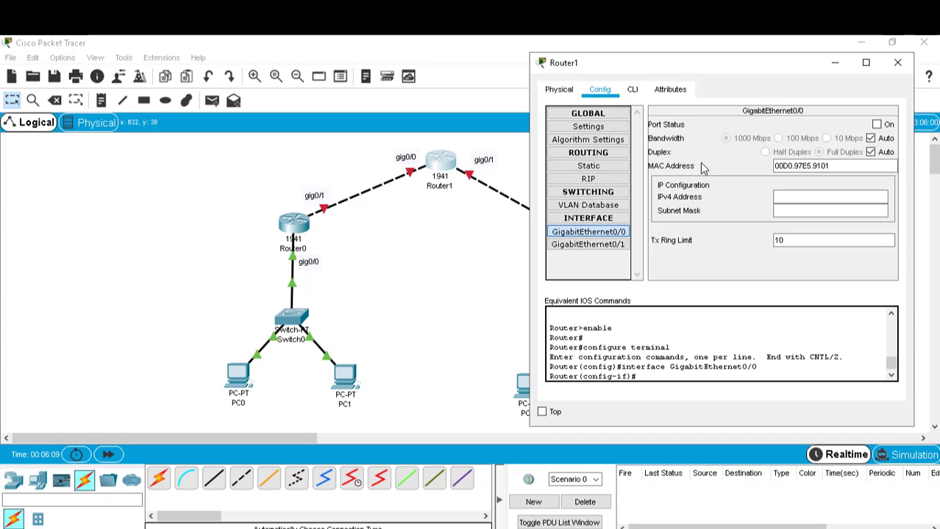
{"action": "left_click", "coordinate": [877, 125]}
{"action": "left_click", "coordinate": [789, 203]}
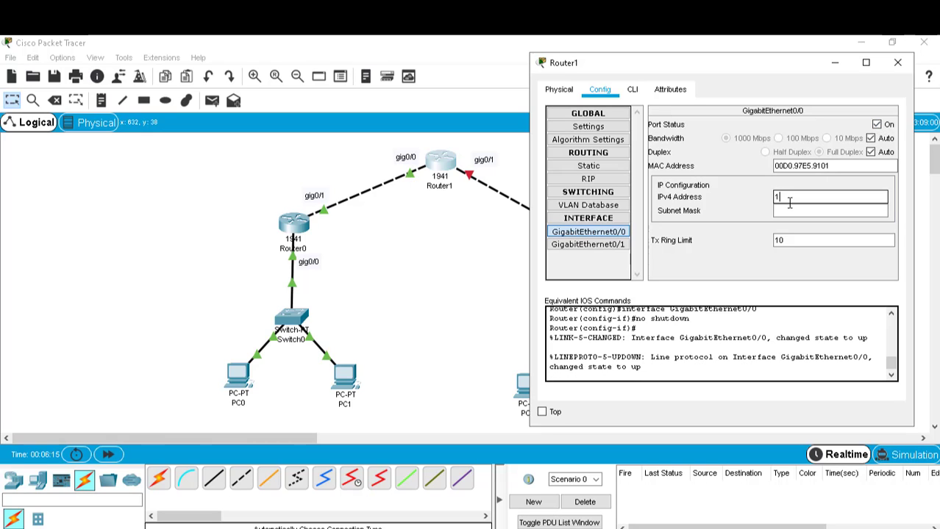
{"action": "type", "text": "10.10.10.1"}
{"action": "left_click", "coordinate": [786, 209]}
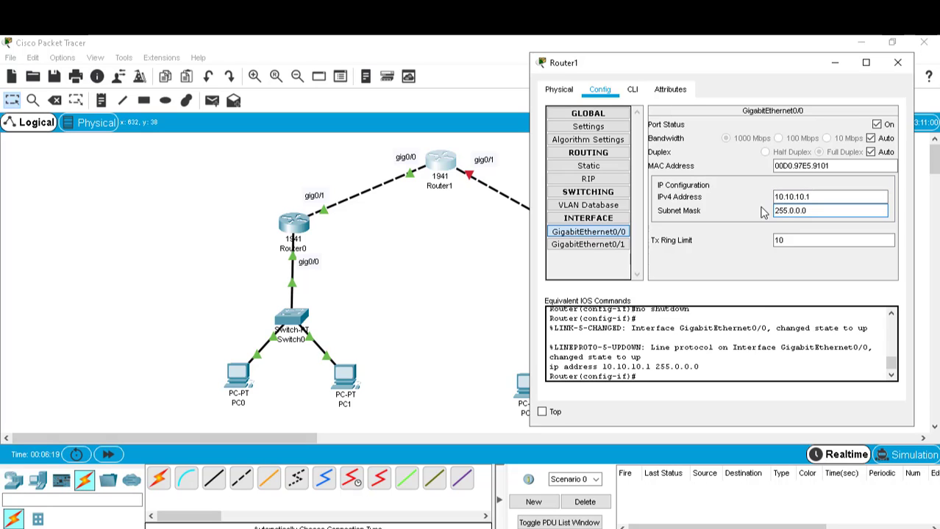
Enable Router1's GigabitEthernet0/1, give it IPv4 address 20.20.20.1 with the default subnet mask, and close the router's window
{"action": "left_click", "coordinate": [605, 245]}
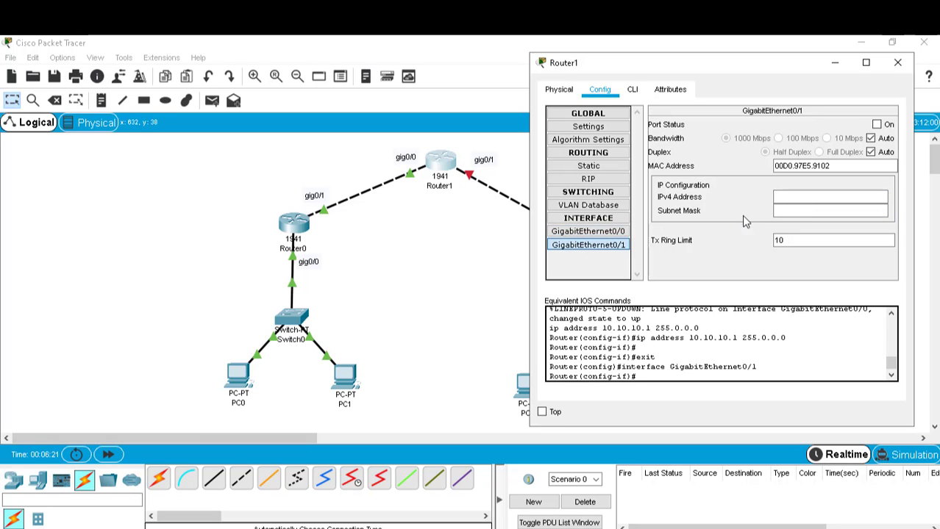
{"action": "left_click", "coordinate": [876, 125]}
{"action": "left_click_drag", "start_coordinate": [745, 77], "coordinate": [325, 134]}
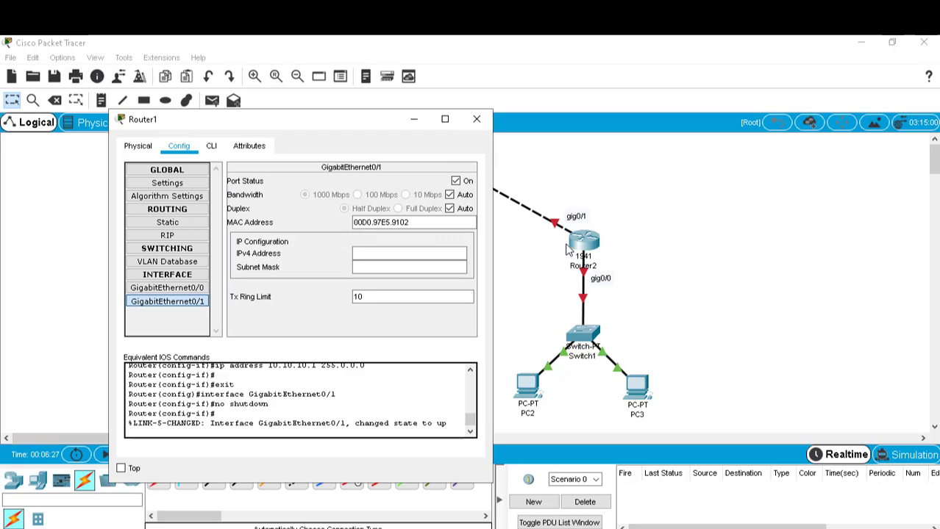
{"action": "left_click", "coordinate": [383, 255]}
{"action": "type", "text": "20.20.20"}
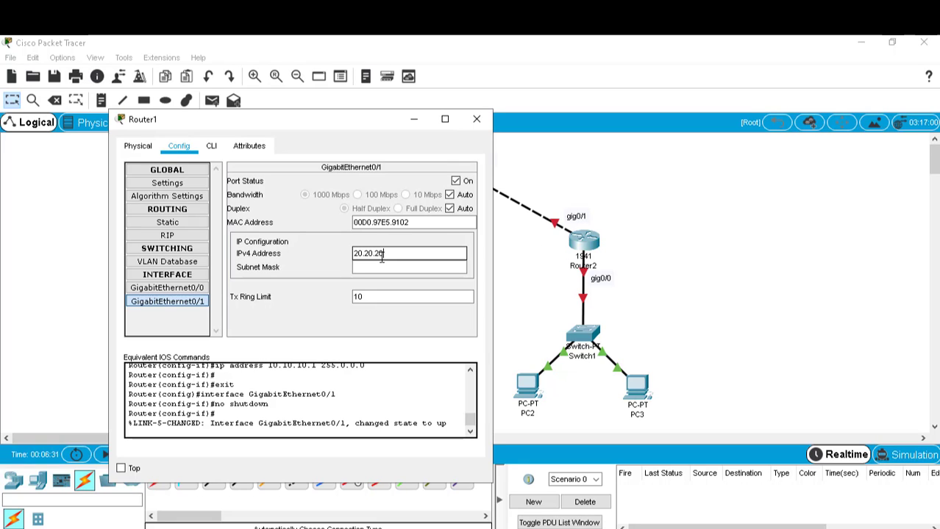
{"action": "type", "text": ".1"}
{"action": "left_click", "coordinate": [381, 266]}
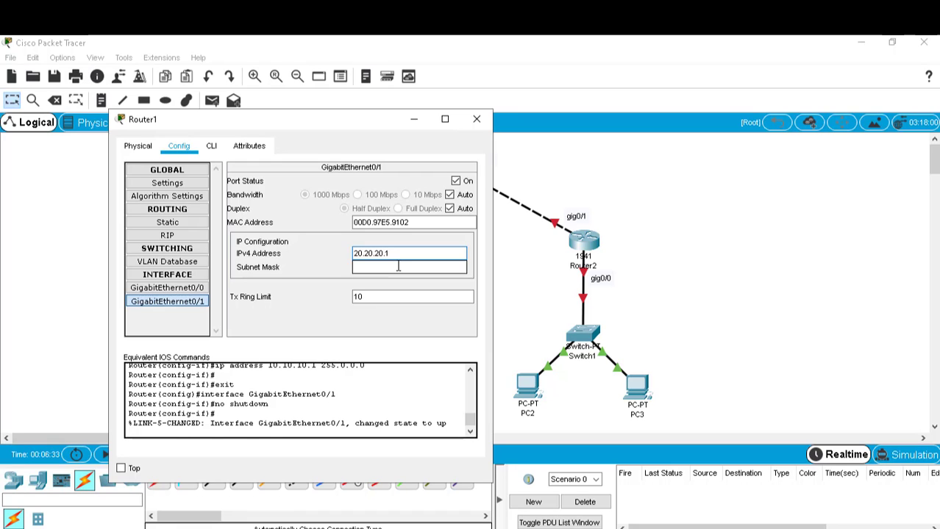
{"action": "left_click", "coordinate": [477, 119]}
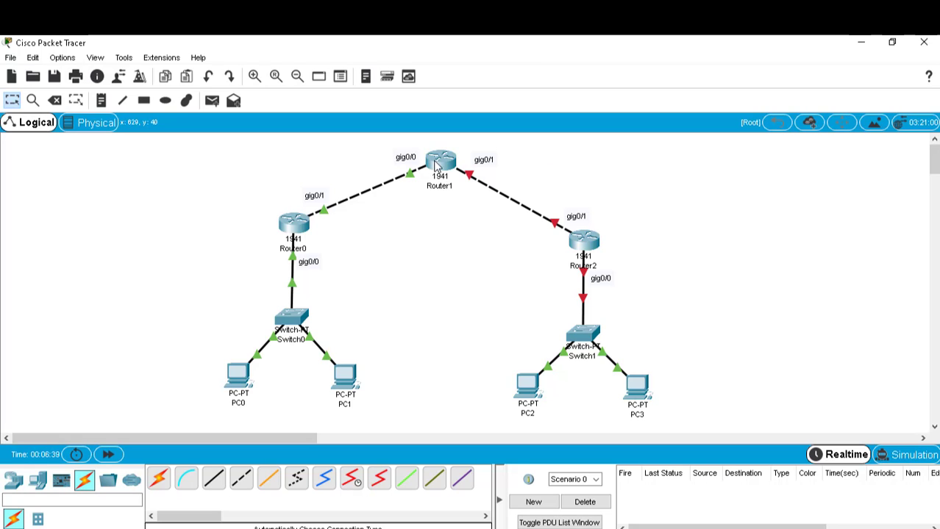
Check the link states and IP addresses in the port summaries of Router1 and Router0
{"action": "mouse_move", "coordinate": [435, 166]}
{"action": "mouse_move", "coordinate": [287, 223]}
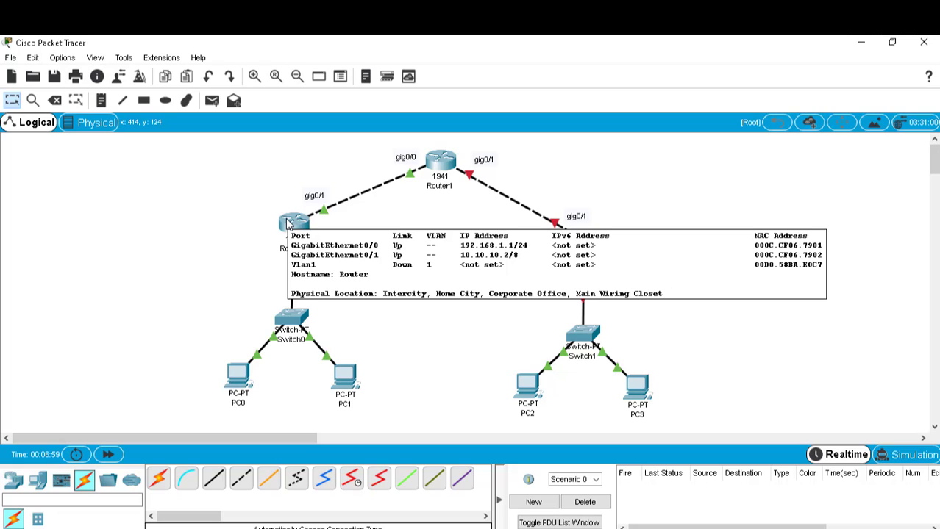
Add a 10.10.10.2/8 note above Router0's gig0/1 label and a 10.10.10.1/8 note near Router1's gig0/0 label
{"action": "left_click", "coordinate": [100, 101]}
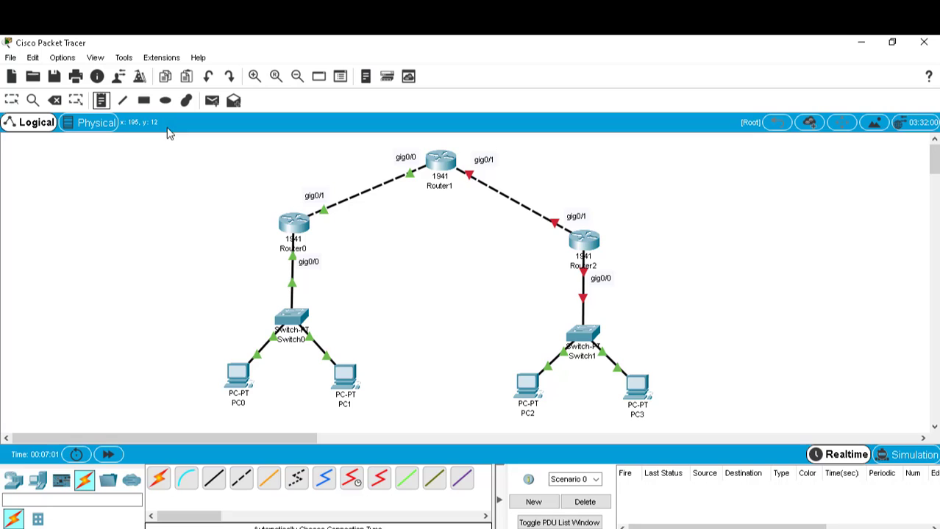
{"action": "left_click", "coordinate": [278, 155]}
{"action": "type", "text": "1"}
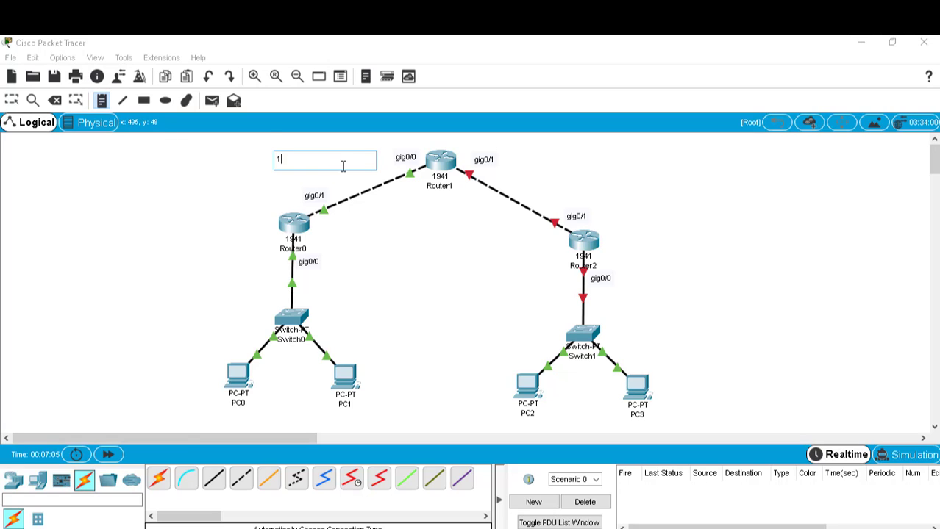
{"action": "type", "text": "0.10.10.2/8"}
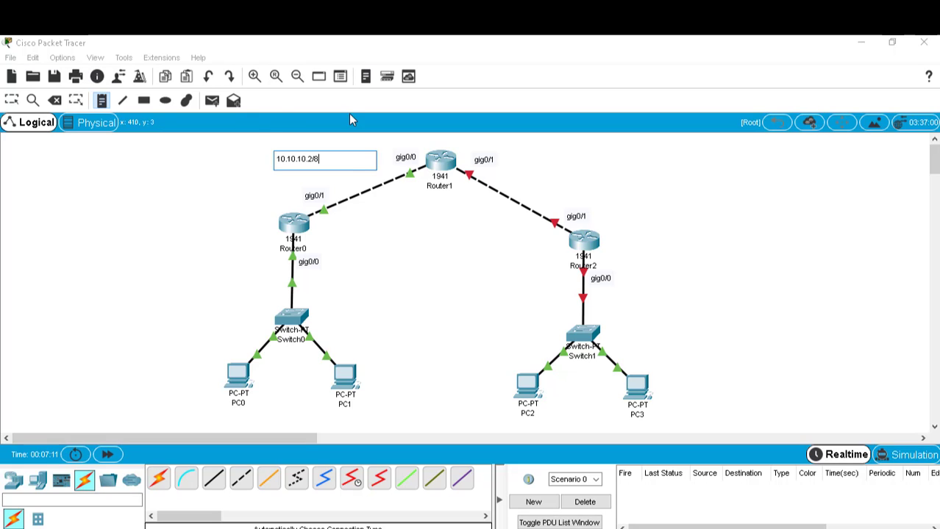
{"action": "left_click", "coordinate": [390, 142]}
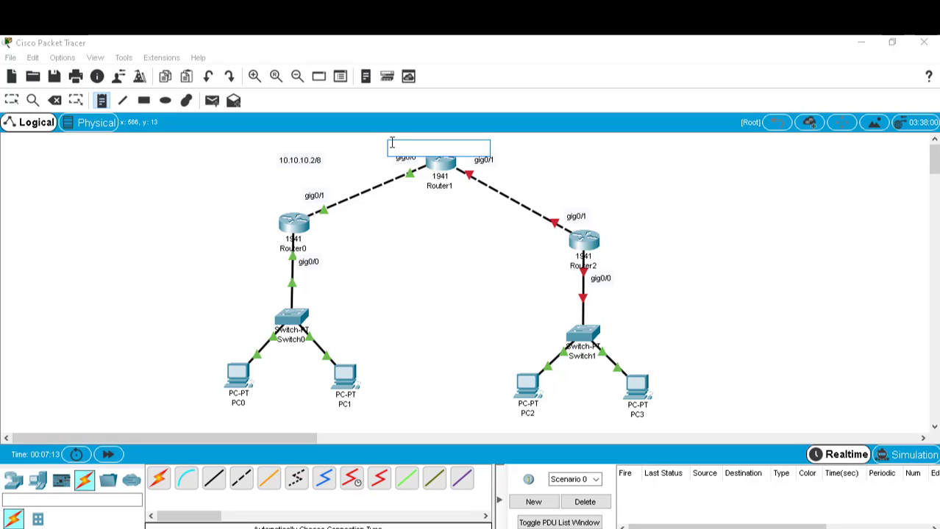
{"action": "type", "text": "1"}
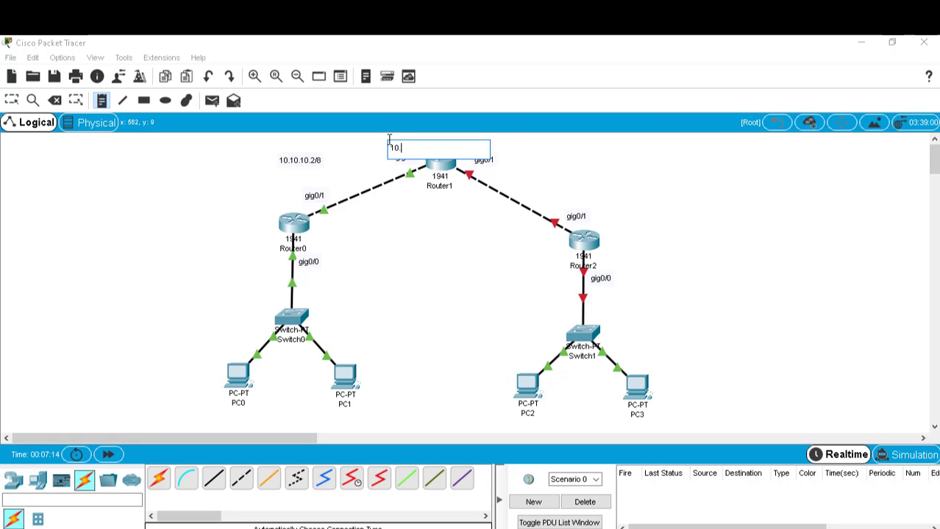
{"action": "type", "text": "0.10.1/8"}
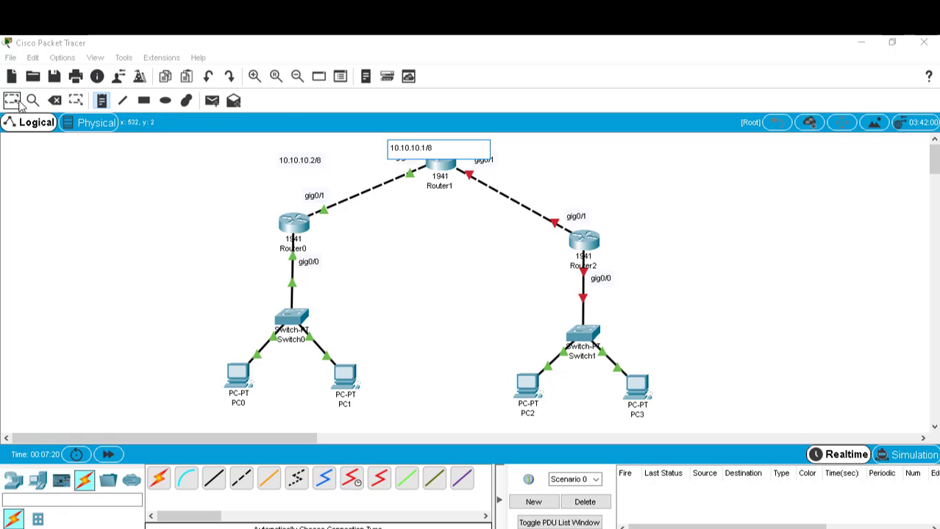
Arrange the 10.10.10.1/8 and 10.10.10.2/8 notes directly above the gig0/0 and gig0/1 labels of the Router0–Router1 link
{"action": "left_click", "coordinate": [12, 100]}
{"action": "mouse_move", "coordinate": [414, 157]}
{"action": "left_mouse_down"}
{"action": "mouse_move", "coordinate": [398, 147]}
{"action": "mouse_move", "coordinate": [401, 167]}
{"action": "mouse_move", "coordinate": [400, 153]}
{"action": "left_mouse_up"}
{"action": "left_click_drag", "start_coordinate": [311, 162], "coordinate": [310, 186]}
{"action": "left_click", "coordinate": [431, 265]}
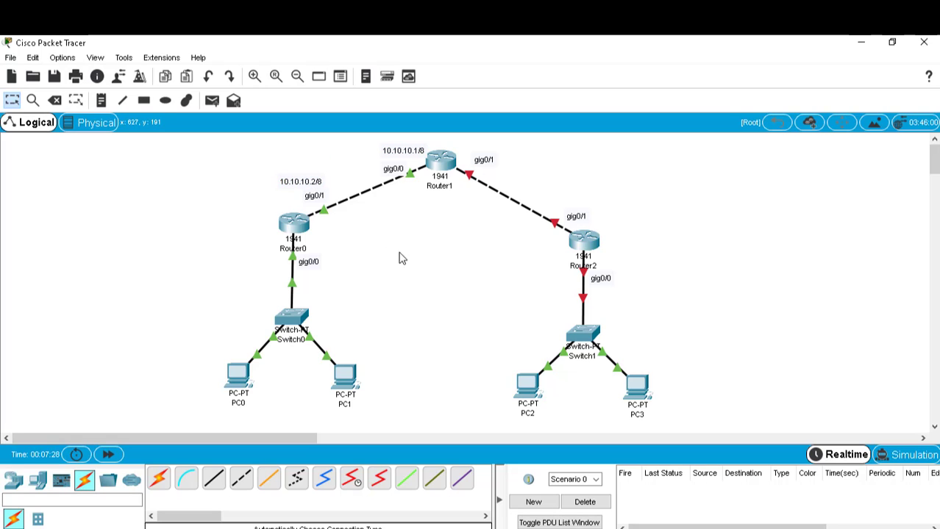
Add a 192.168.1.1/24 note beside the link between Router0 and Switch0
{"action": "left_click", "coordinate": [101, 100]}
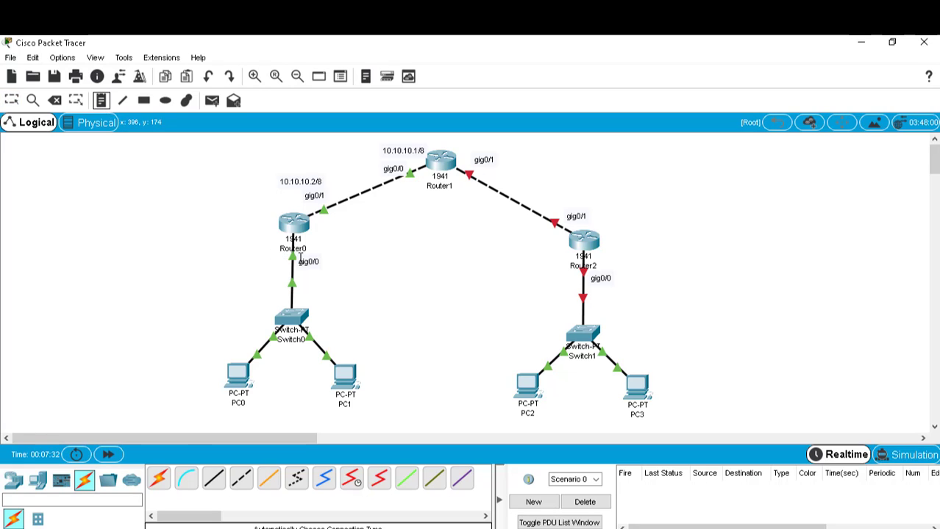
{"action": "left_click", "coordinate": [225, 263]}
{"action": "type", "text": "1"}
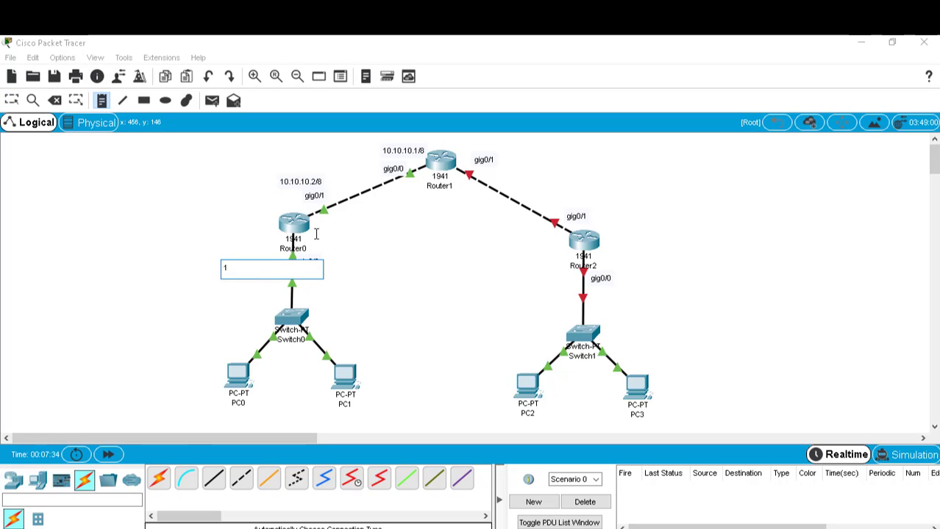
{"action": "type", "text": "92.168.1.1/24"}
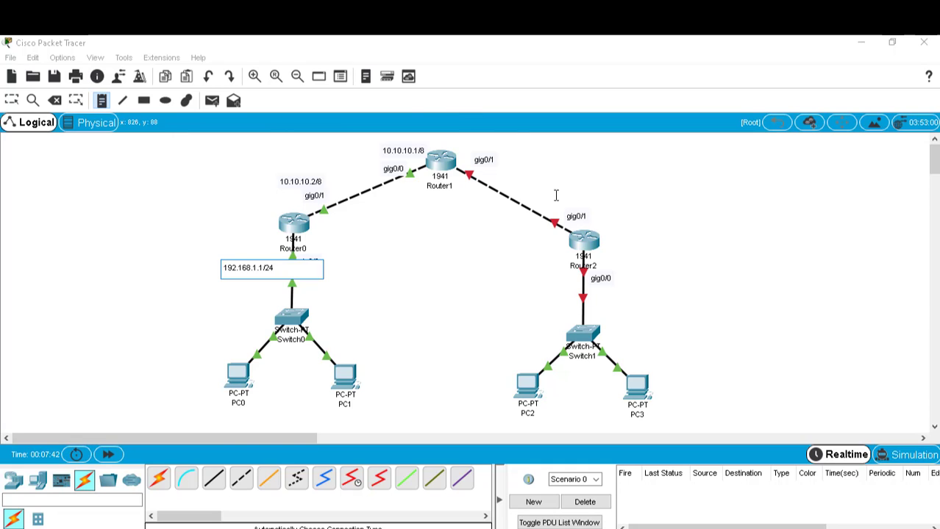
Add address notes 20.20.20.1/8 and 20.20.20.2/8 near the link between Router1 and Router2
{"action": "left_click", "coordinate": [527, 169]}
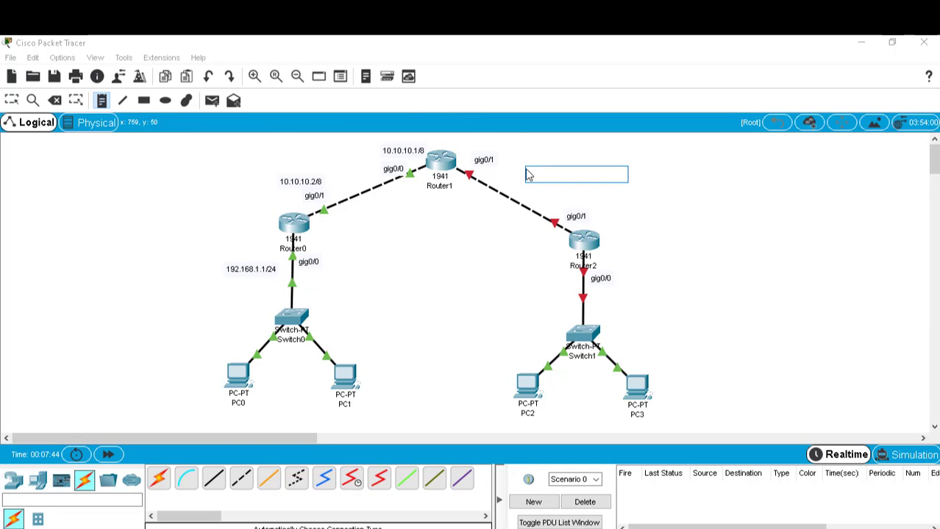
{"action": "type", "text": "10.1"}
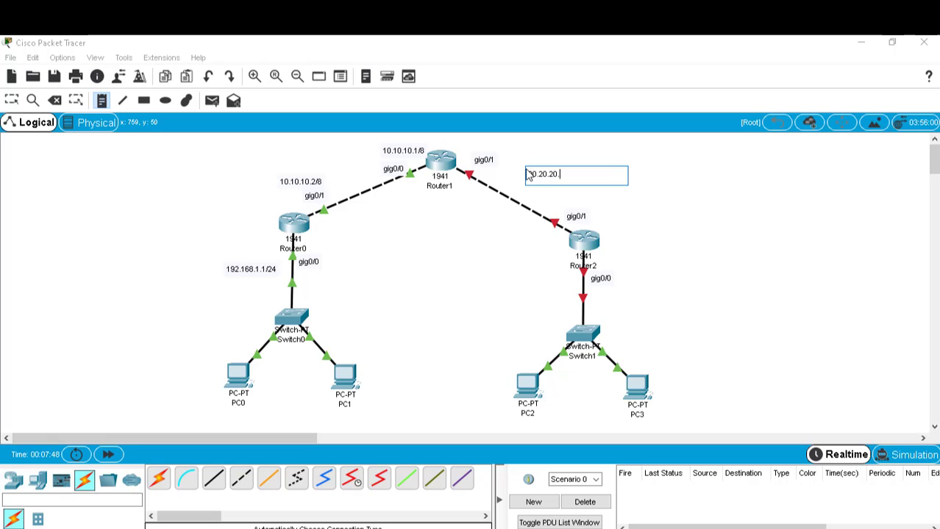
{"action": "type", "text": "/8"}
{"action": "left_click", "coordinate": [592, 215]}
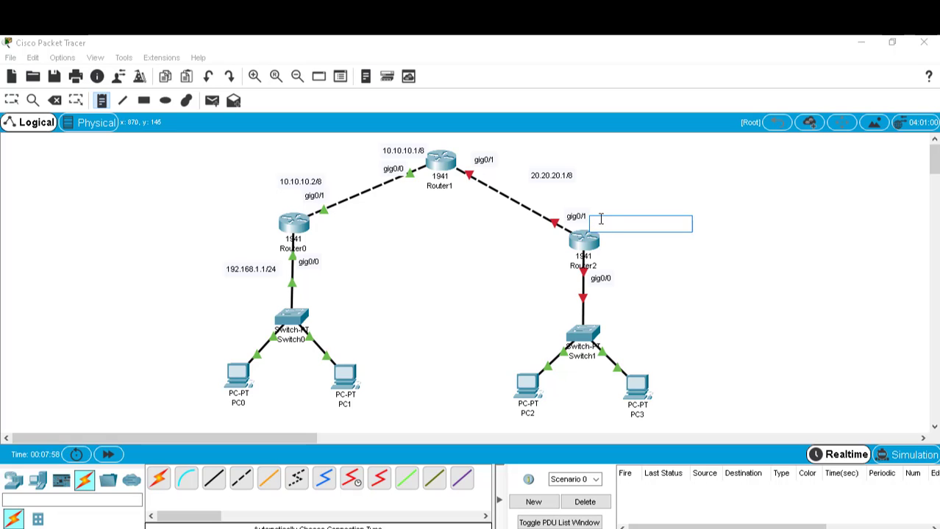
{"action": "type", "text": "20.20.20.2/8"}
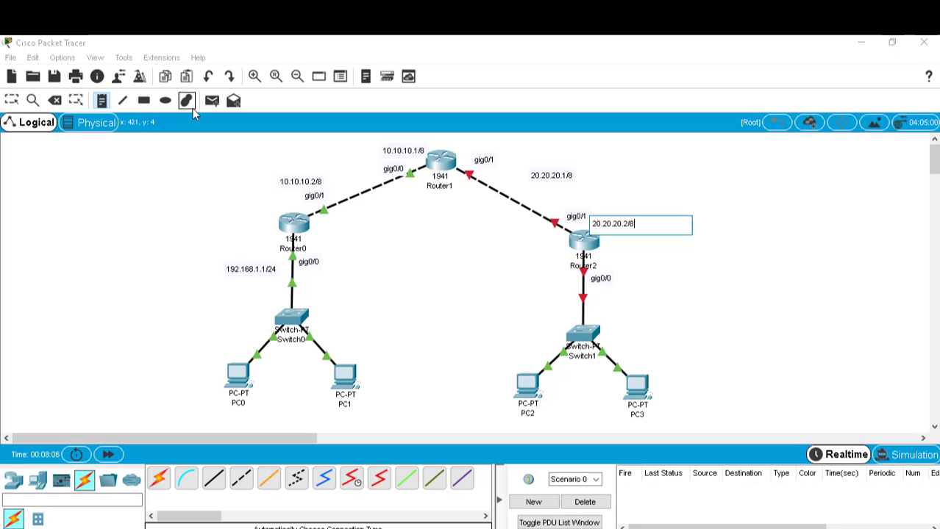
Move the 20.20.20.1/8 note above Router1's gig0/1 label and the 20.20.20.2/8 note above Router2's gig0/1 label
{"action": "left_click", "coordinate": [13, 101]}
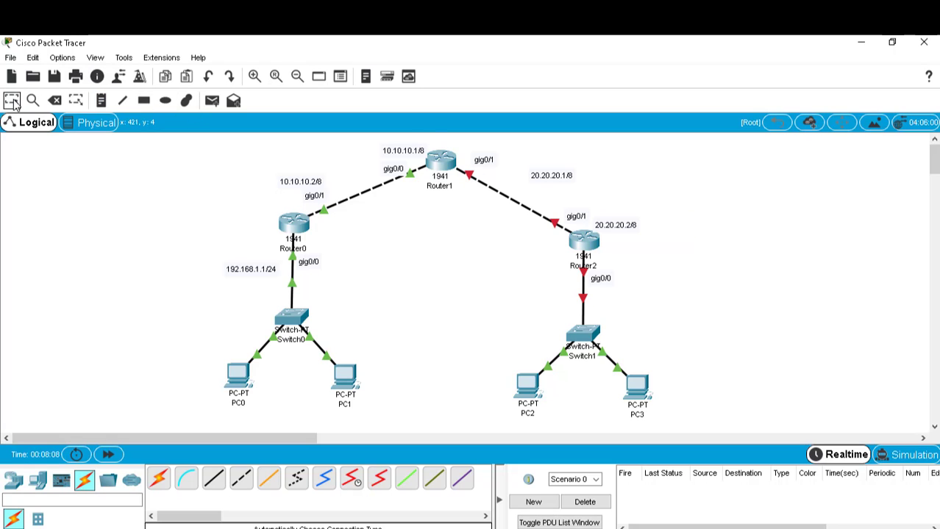
{"action": "left_click_drag", "start_coordinate": [551, 175], "coordinate": [481, 148]}
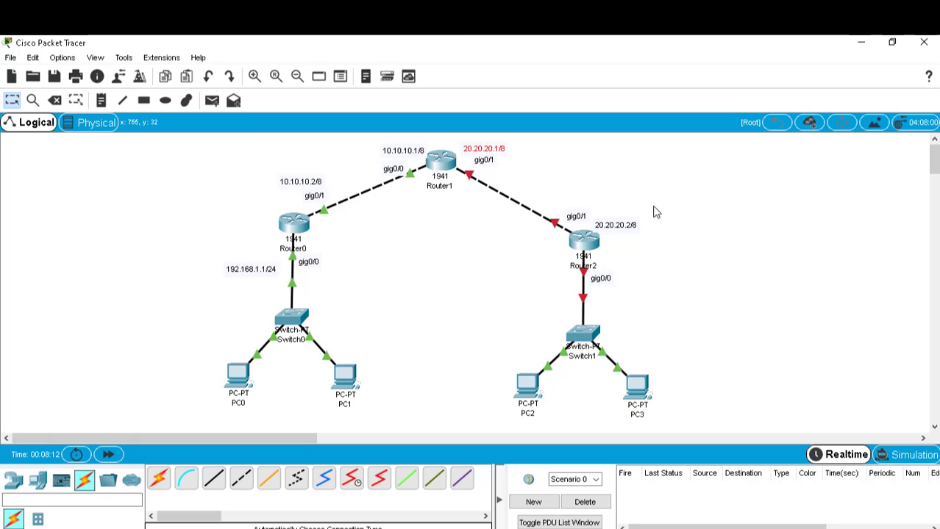
{"action": "left_click_drag", "start_coordinate": [623, 229], "coordinate": [588, 209]}
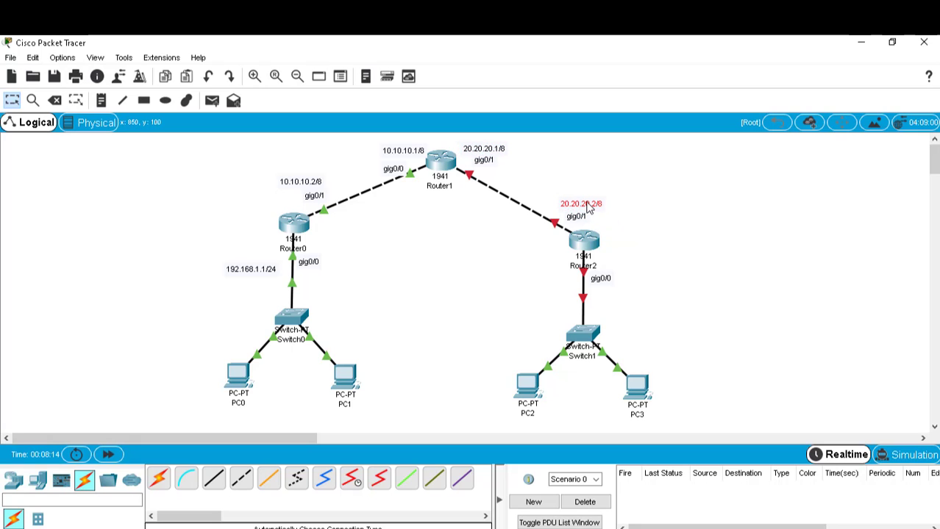
{"action": "left_click", "coordinate": [642, 212]}
Review the port status and IP settings of Router1's GigabitEthernet0/0 and GigabitEthernet0/1, and close its window
{"action": "left_click", "coordinate": [449, 168]}
{"action": "left_click", "coordinate": [338, 268]}
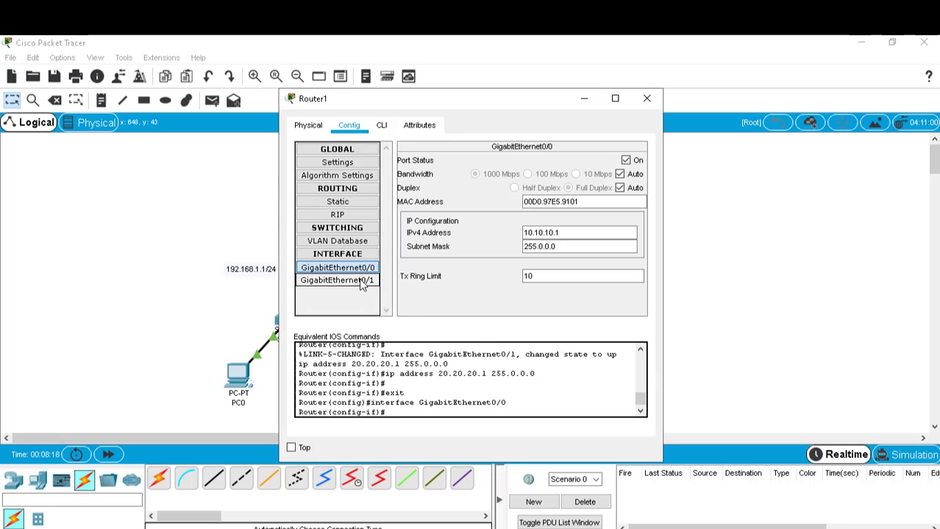
{"action": "left_click", "coordinate": [361, 285]}
{"action": "left_click", "coordinate": [572, 232]}
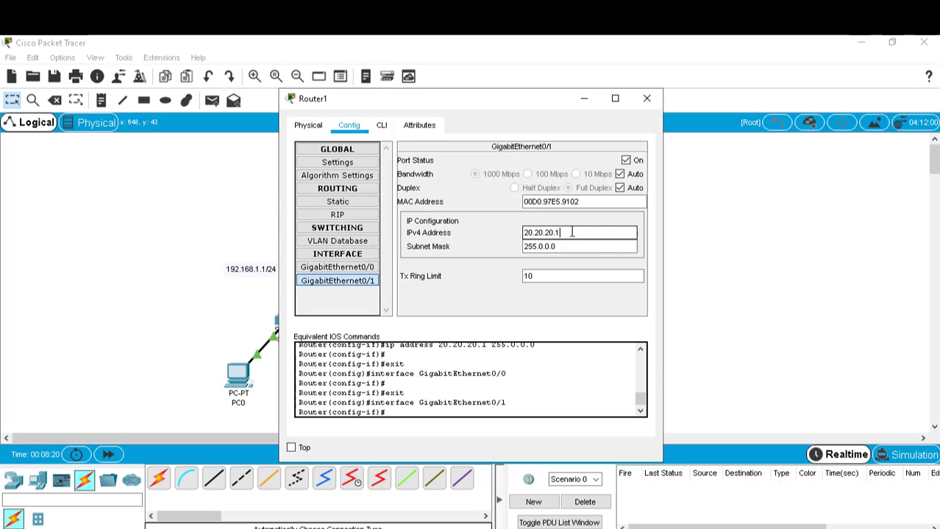
{"action": "left_click_drag", "start_coordinate": [571, 232], "coordinate": [510, 235]}
{"action": "left_click_drag", "start_coordinate": [425, 101], "coordinate": [215, 109]}
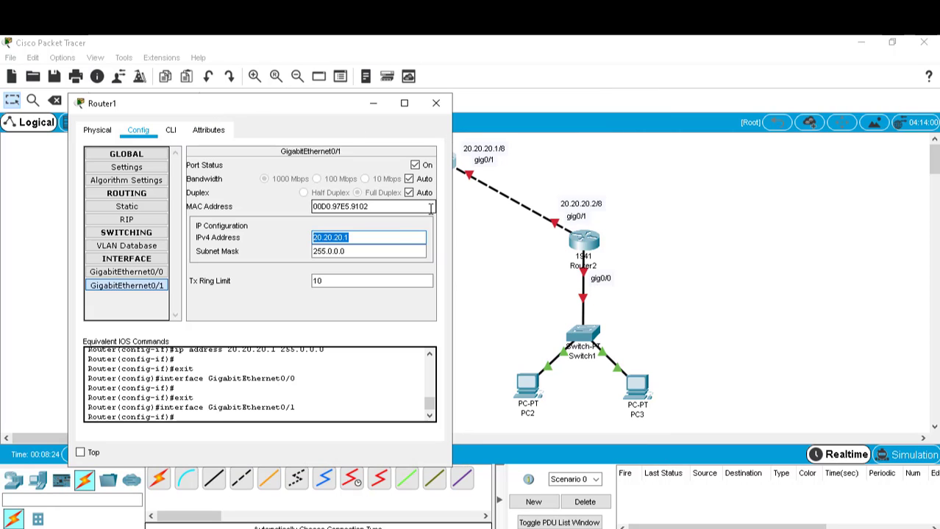
{"action": "left_click", "coordinate": [436, 103]}
Enable Router2's GigabitEthernet0/1 and give it IPv4 address 20.20.20.2 with subnet mask 255.0.0.0
{"action": "left_click", "coordinate": [583, 241]}
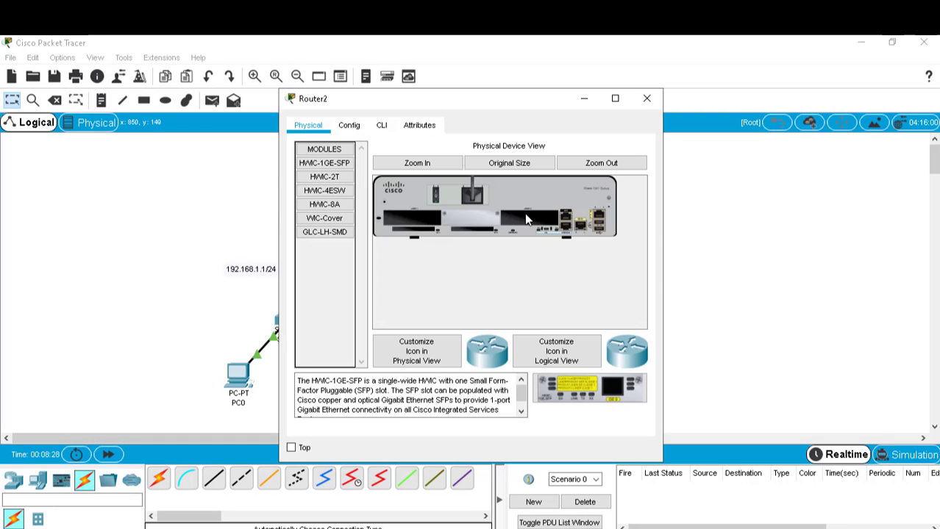
{"action": "left_click_drag", "start_coordinate": [383, 104], "coordinate": [779, 108]}
{"action": "left_click", "coordinate": [745, 132]}
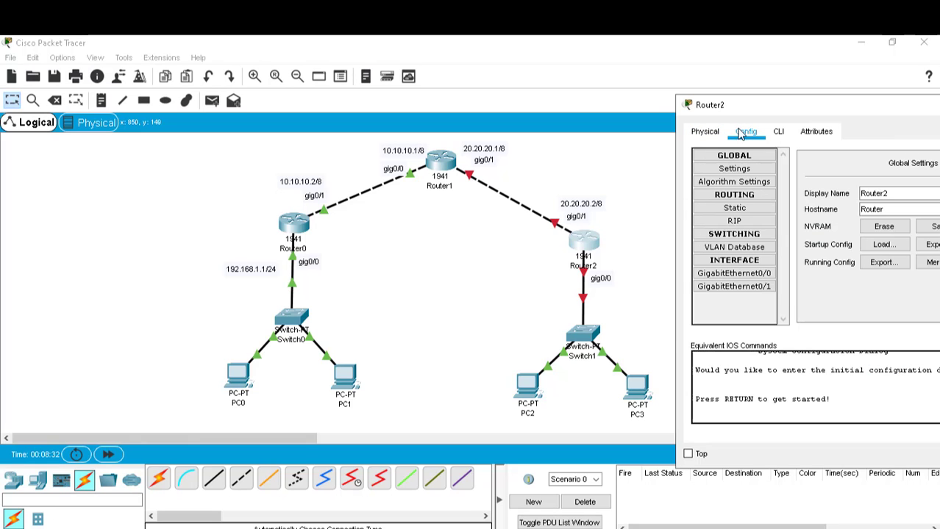
{"action": "left_click_drag", "start_coordinate": [735, 110], "coordinate": [678, 84]}
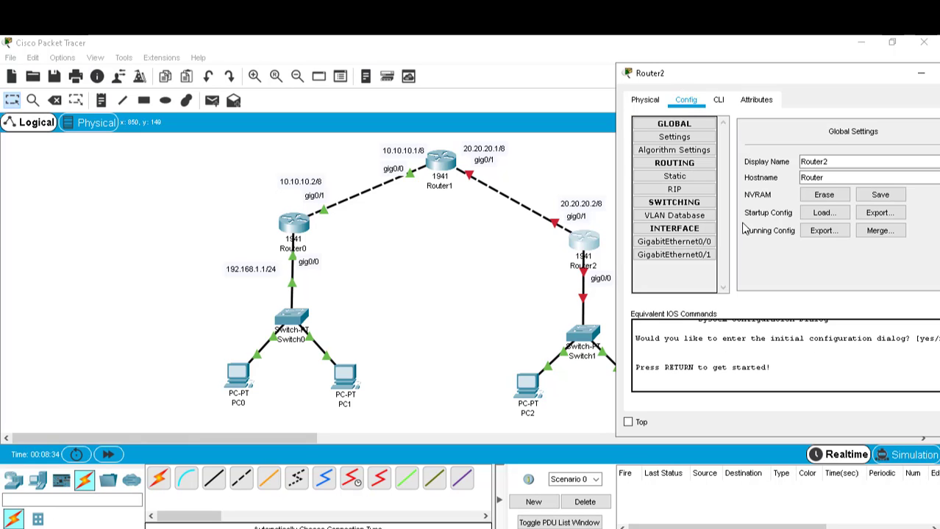
{"action": "left_click", "coordinate": [677, 255]}
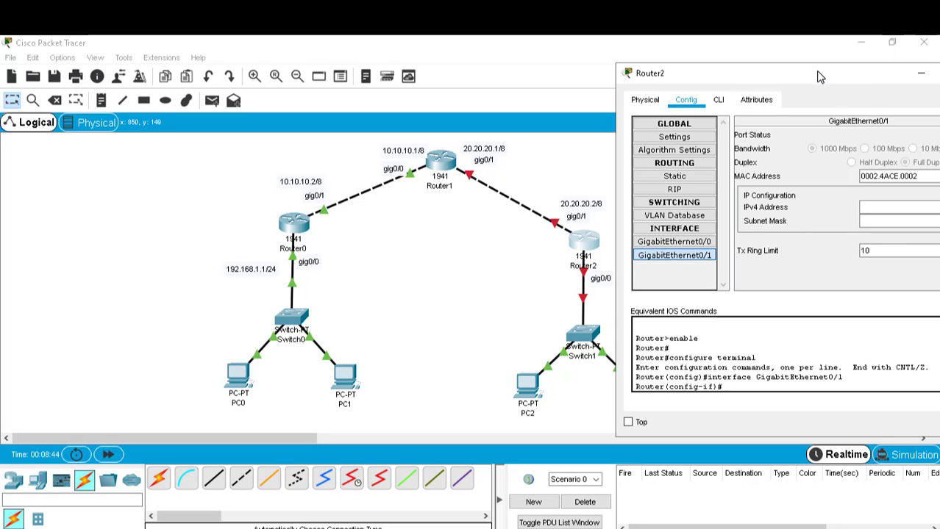
{"action": "left_click_drag", "start_coordinate": [820, 77], "coordinate": [345, 74]}
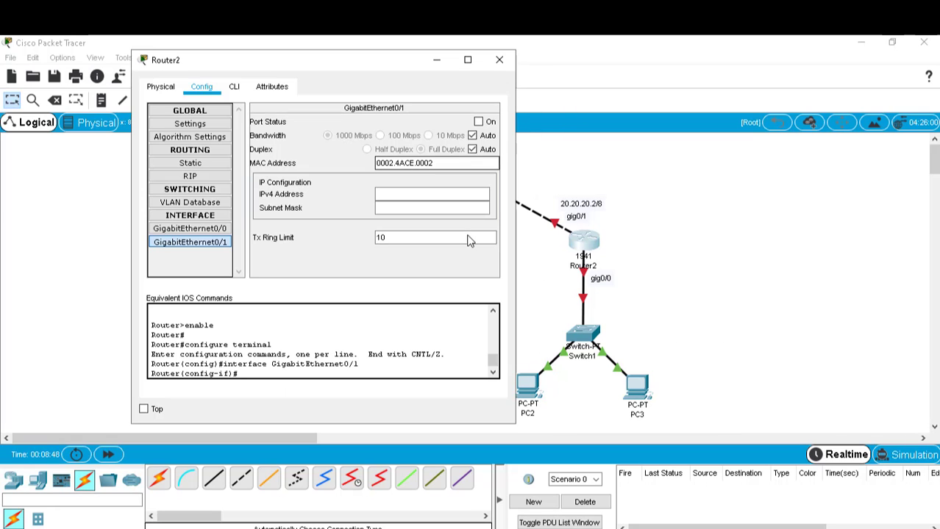
{"action": "left_click", "coordinate": [478, 122]}
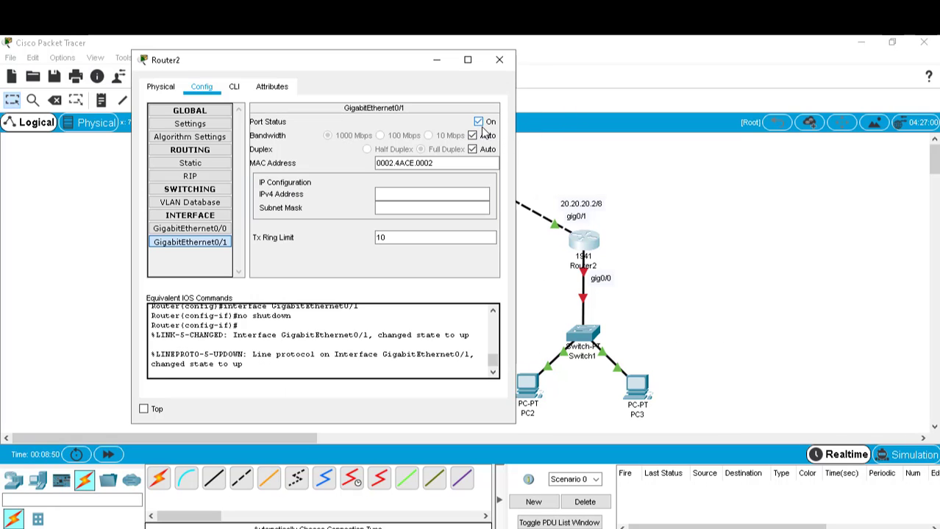
{"action": "left_click", "coordinate": [394, 196]}
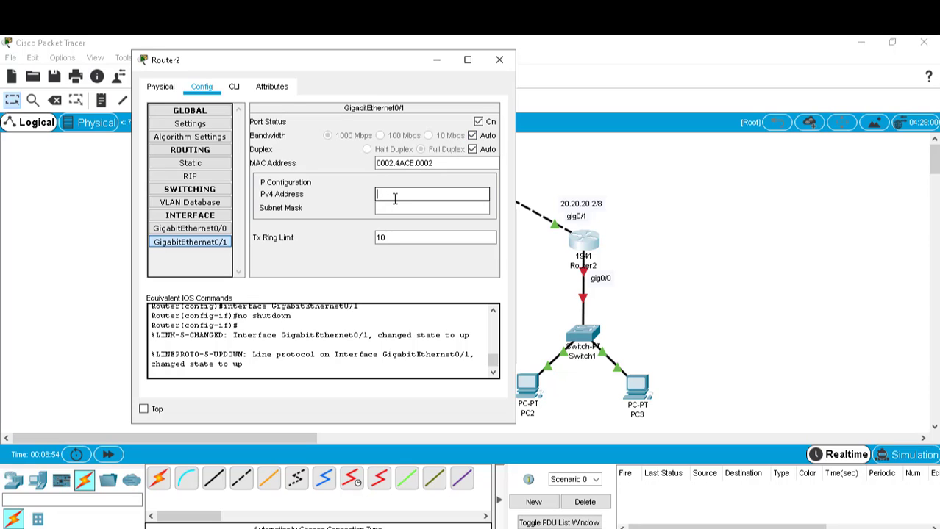
{"action": "type", "text": "20.20.20.2"}
{"action": "left_click", "coordinate": [391, 208]}
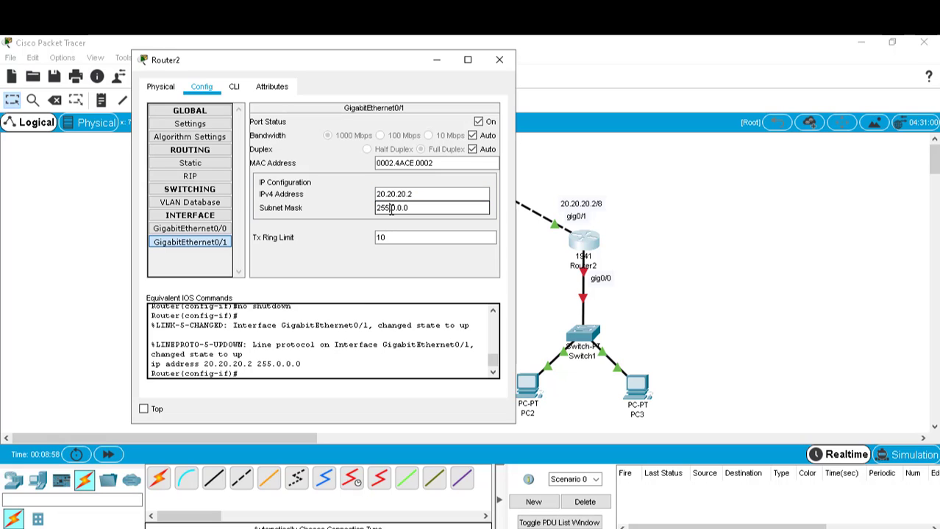
{"action": "left_click_drag", "start_coordinate": [422, 209], "coordinate": [360, 207]}
{"action": "left_click", "coordinate": [395, 210]}
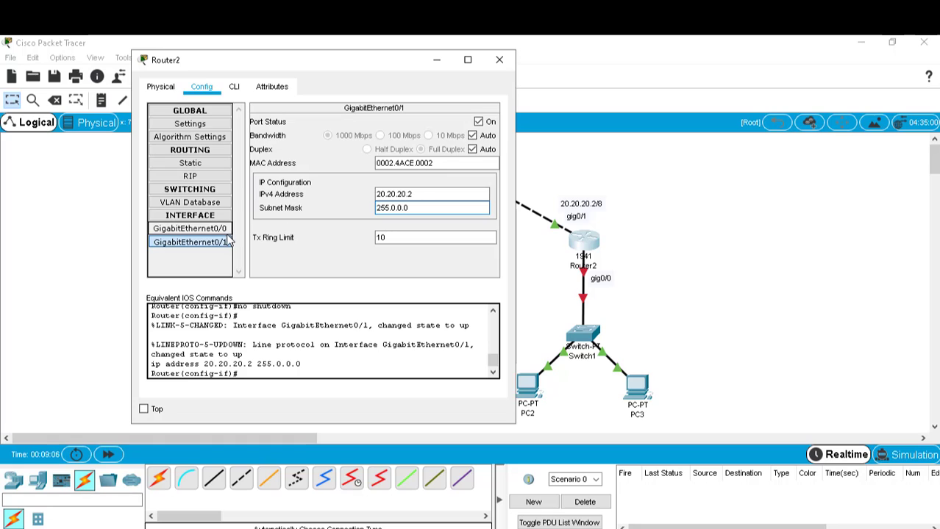
Enable Router2's GigabitEthernet0/0, give it IPv4 address 192.168.2.1 with subnet mask 255.255.255.0, and close the router's window
{"action": "left_click", "coordinate": [197, 229]}
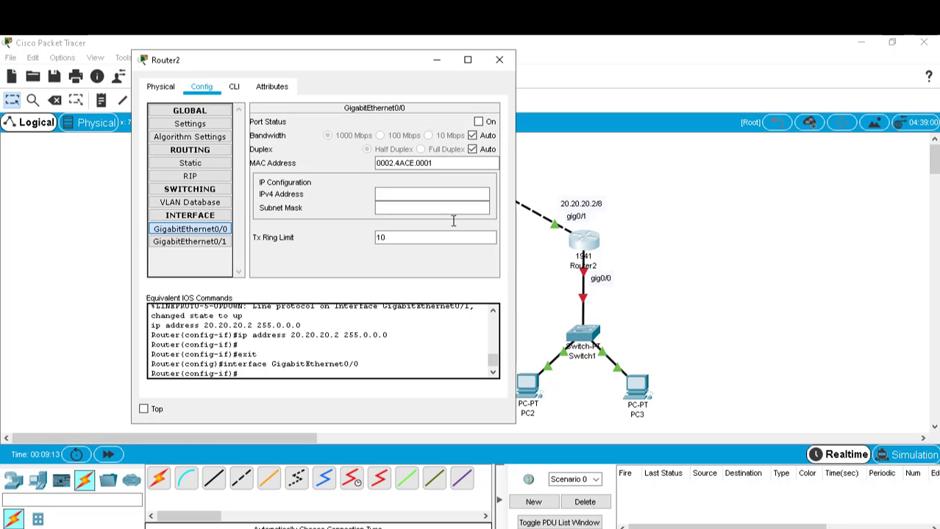
{"action": "left_click", "coordinate": [478, 121]}
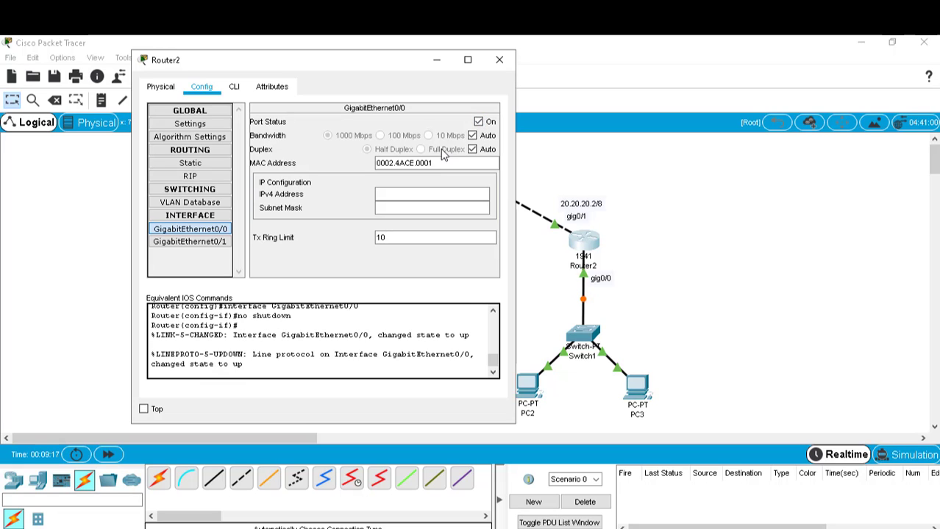
{"action": "left_click", "coordinate": [409, 193]}
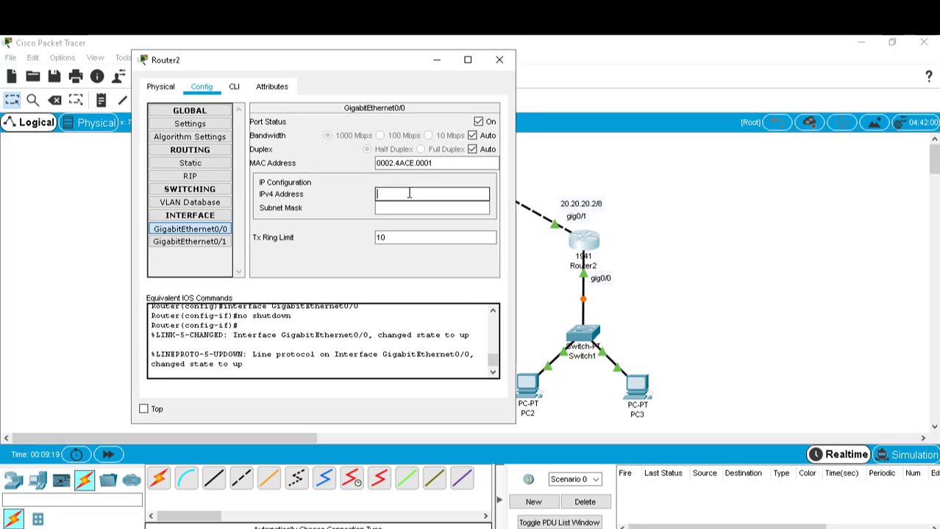
{"action": "type", "text": "192.168.2.1"}
{"action": "left_click", "coordinate": [410, 208]}
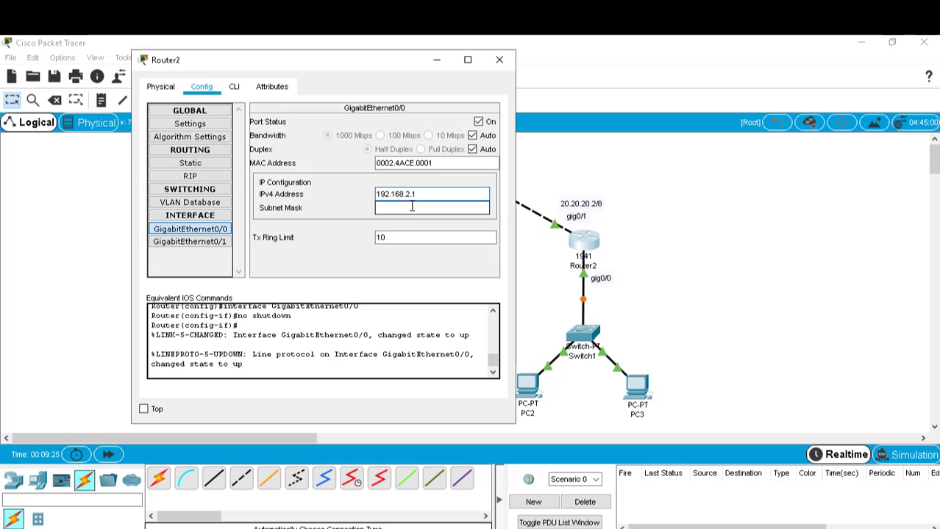
{"action": "left_click_drag", "start_coordinate": [436, 208], "coordinate": [362, 208]}
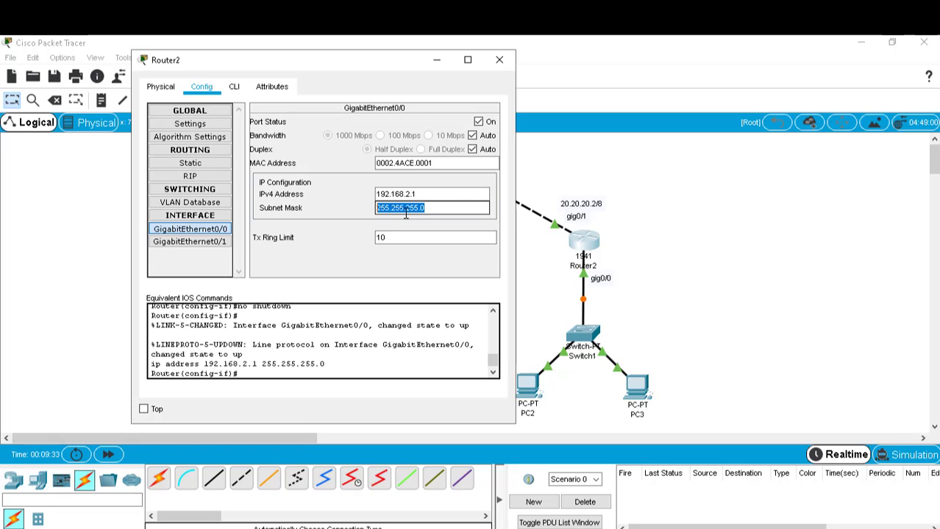
{"action": "left_click", "coordinate": [499, 60]}
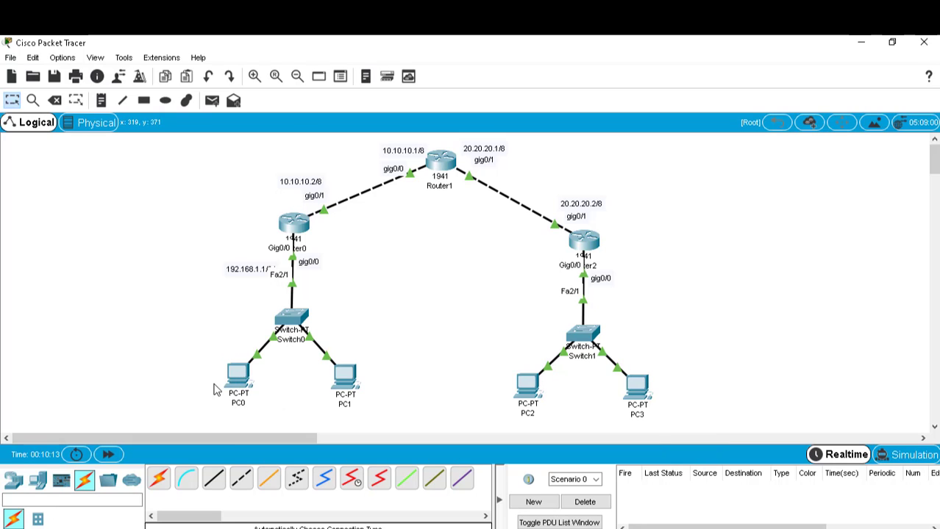
{"action": "left_click", "coordinate": [247, 384]}
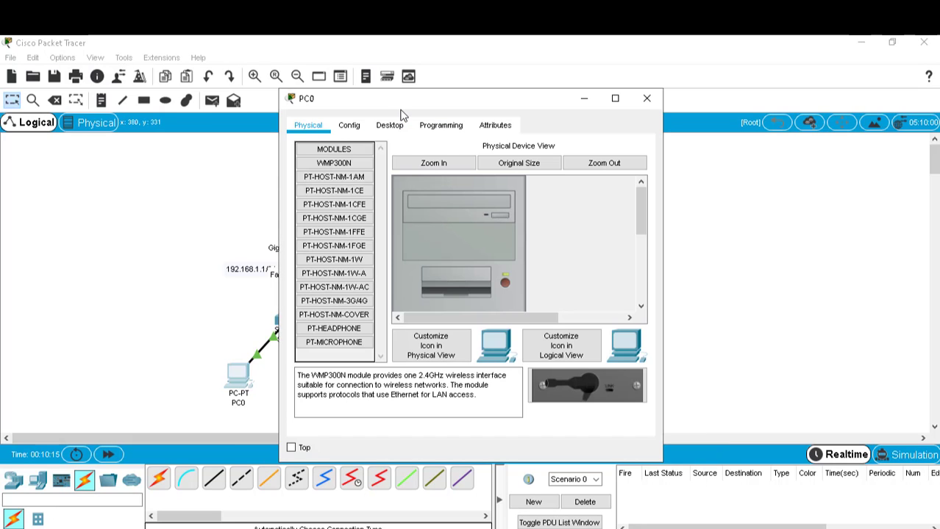
{"action": "left_click_drag", "start_coordinate": [420, 104], "coordinate": [497, 93]}
{"action": "left_click", "coordinate": [492, 107]}
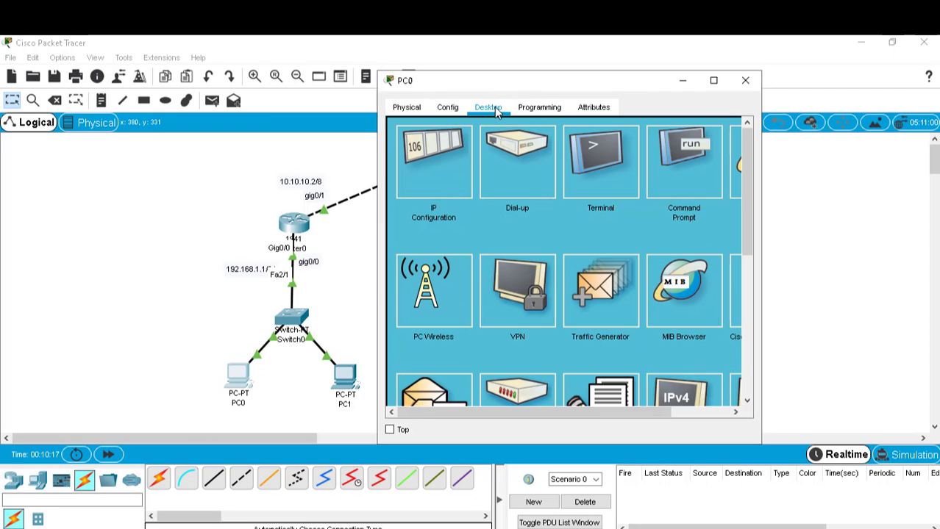
{"action": "left_click", "coordinate": [447, 172]}
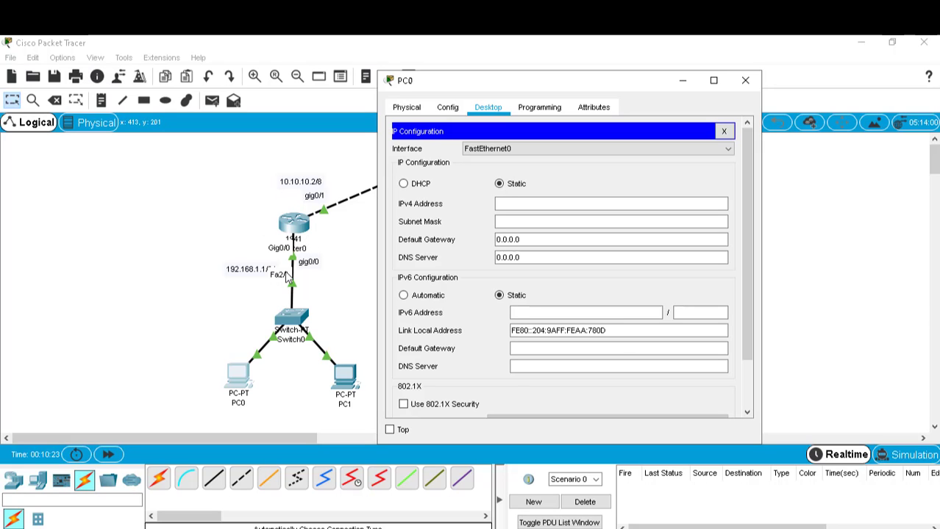
Move the 192.168.1.1/24 note further left of Router0's link so it clears the interface labels
{"action": "double_click", "coordinate": [248, 271]}
{"action": "left_click", "coordinate": [361, 278]}
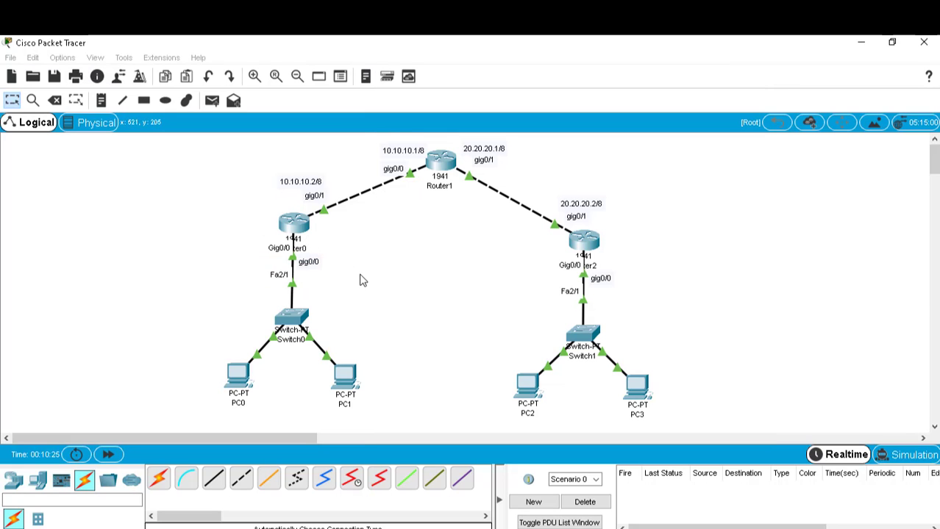
{"action": "left_click_drag", "start_coordinate": [231, 273], "coordinate": [213, 273]}
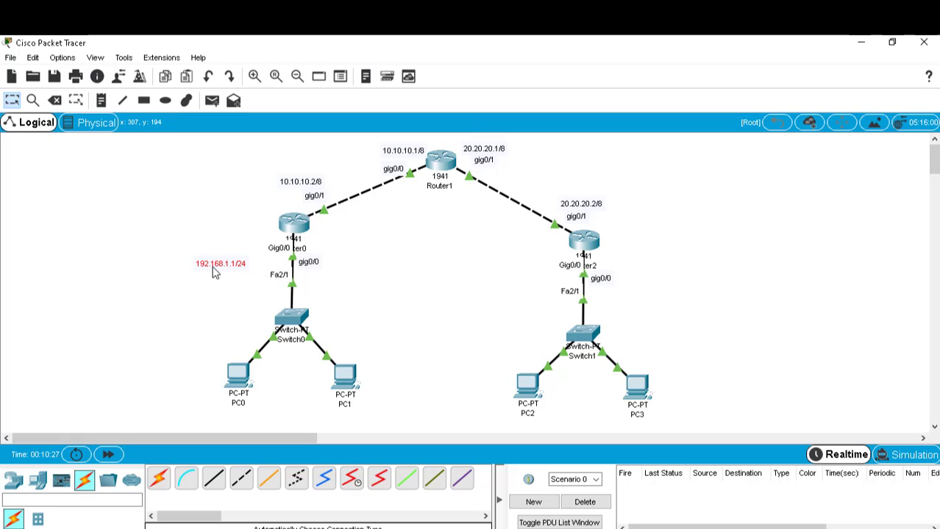
{"action": "left_click", "coordinate": [409, 312]}
Give PC0 the static IPv4 address 192.168.1.2 with subnet mask 255.255.255.0
{"action": "left_click", "coordinate": [243, 386]}
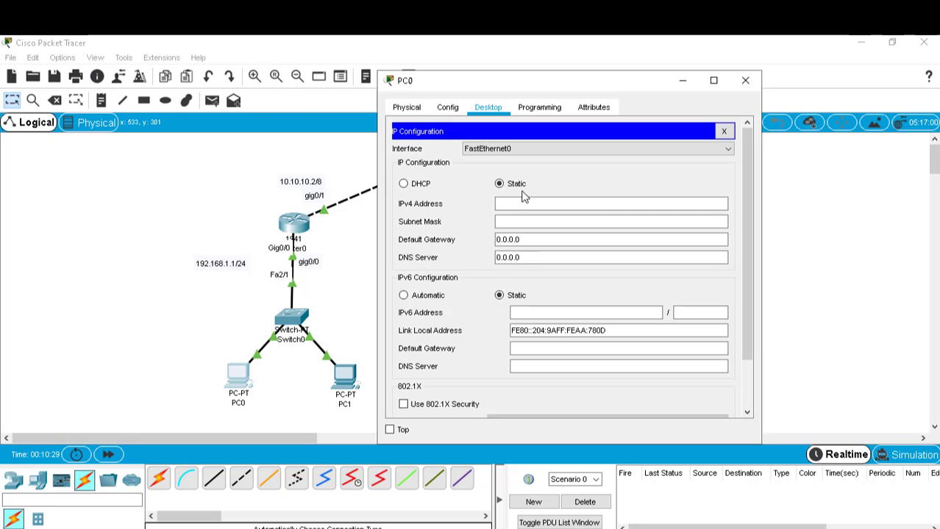
{"action": "left_click", "coordinate": [747, 82]}
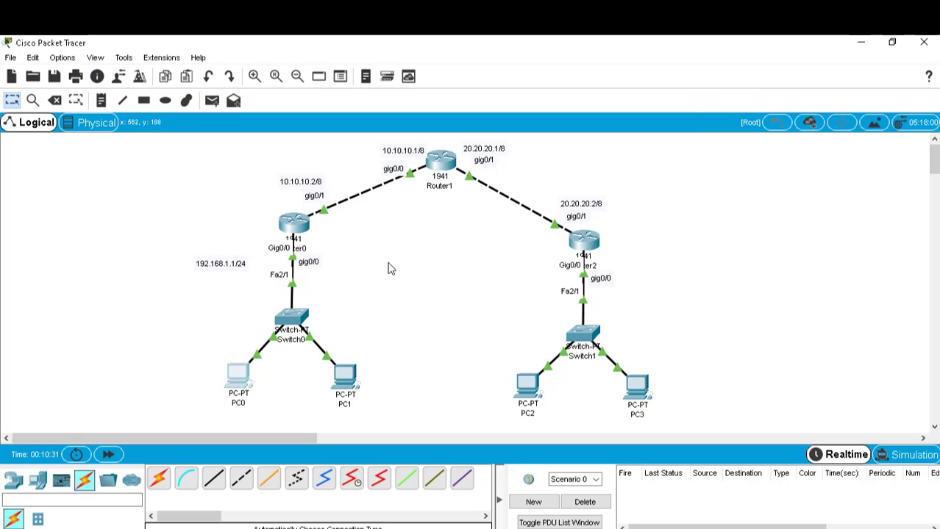
{"action": "left_click", "coordinate": [239, 381]}
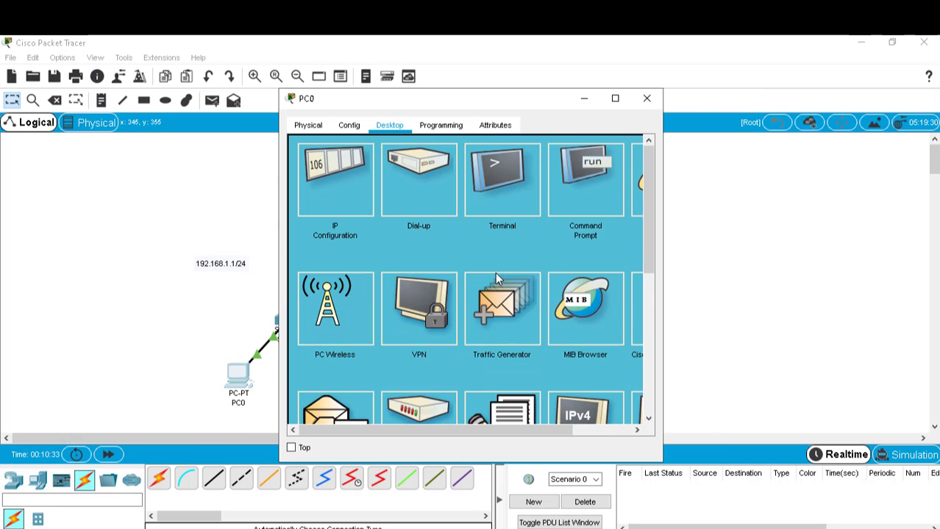
{"action": "left_click", "coordinate": [354, 184]}
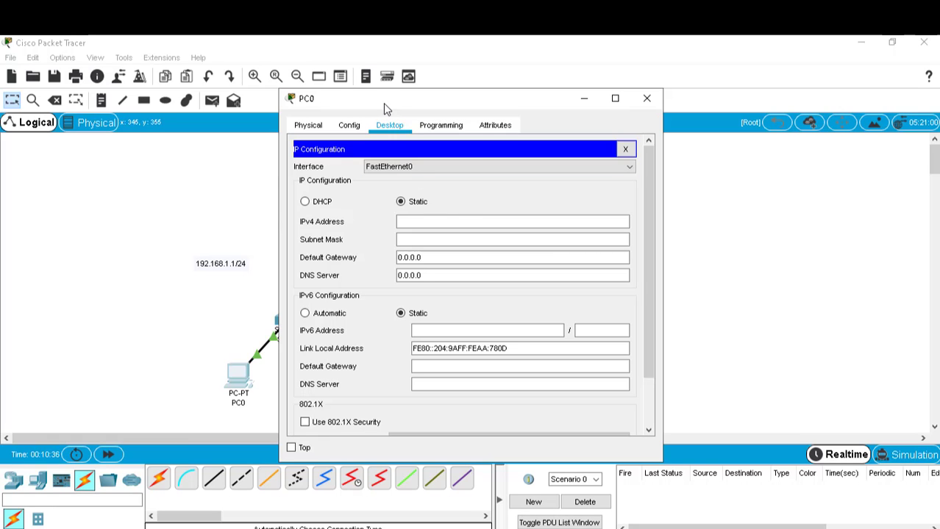
{"action": "left_click_drag", "start_coordinate": [383, 103], "coordinate": [712, 83]}
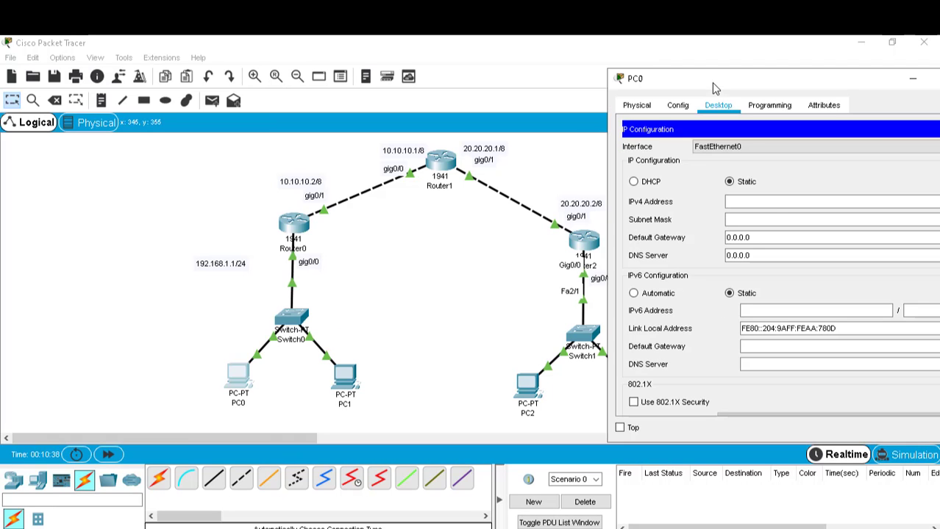
{"action": "left_click", "coordinate": [735, 201]}
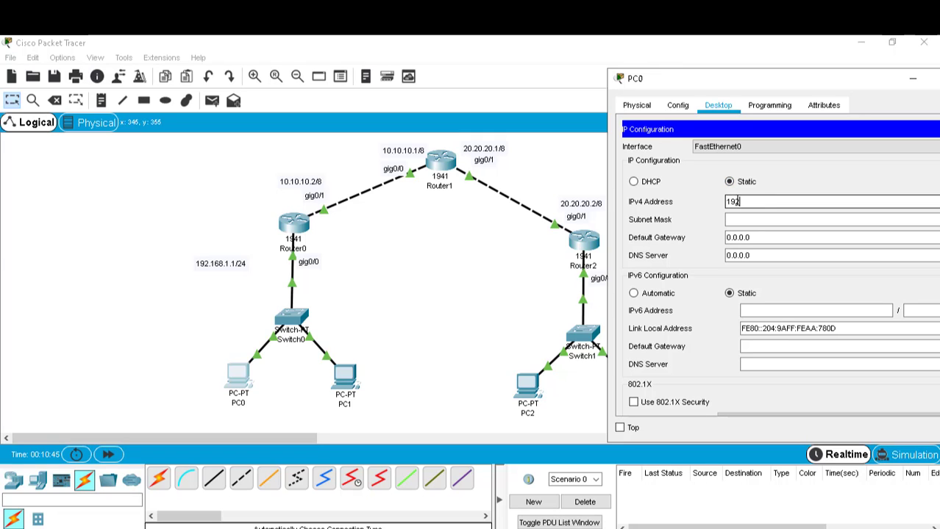
{"action": "key", "text": "BackSpace"}
{"action": "key", "text": "BackSpace"}
{"action": "key", "text": "BackSpace"}
{"action": "type", "text": ".2"}
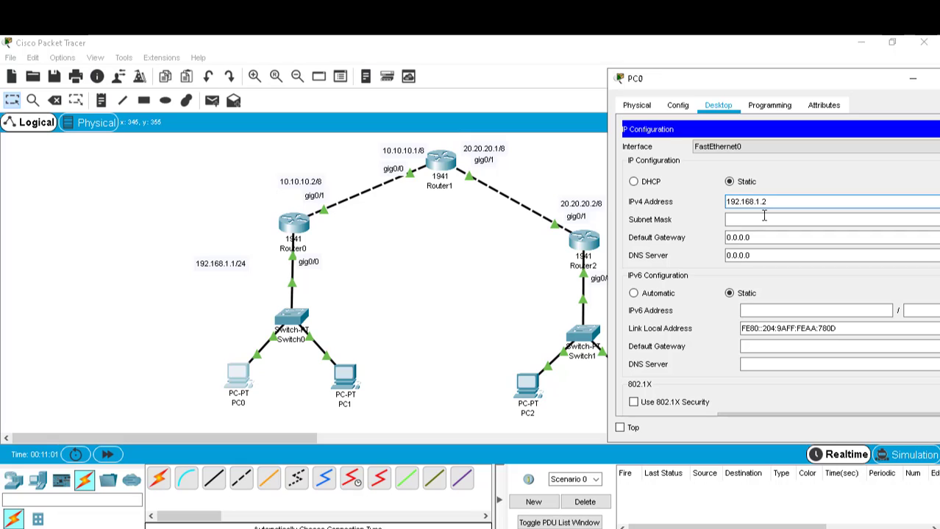
{"action": "left_click", "coordinate": [769, 221]}
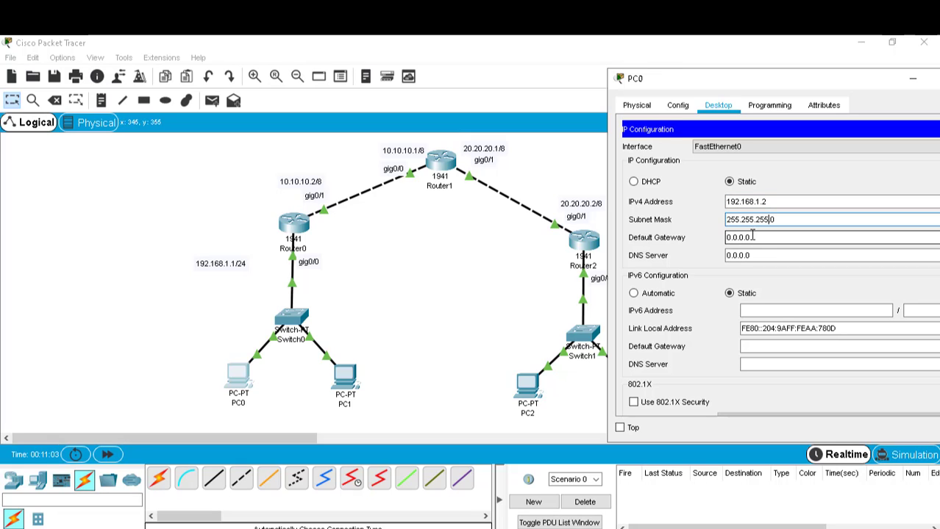
Set PC0's default gateway to 192.168.1.1 and close the PC's window
{"action": "left_click_drag", "start_coordinate": [760, 238], "coordinate": [686, 237]}
{"action": "type", "text": "192.1"}
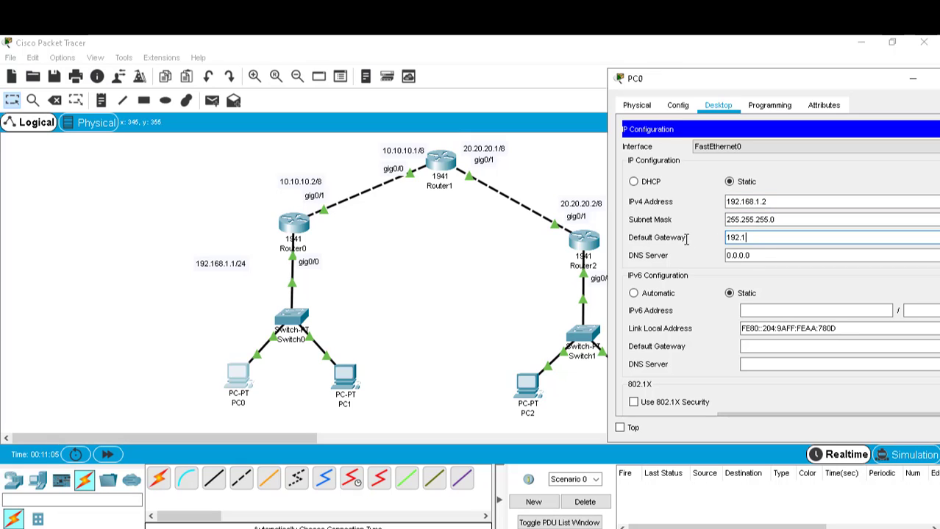
{"action": "type", "text": "68.1.1"}
{"action": "left_click", "coordinate": [754, 255]}
{"action": "left_click_drag", "start_coordinate": [754, 256], "coordinate": [721, 254]}
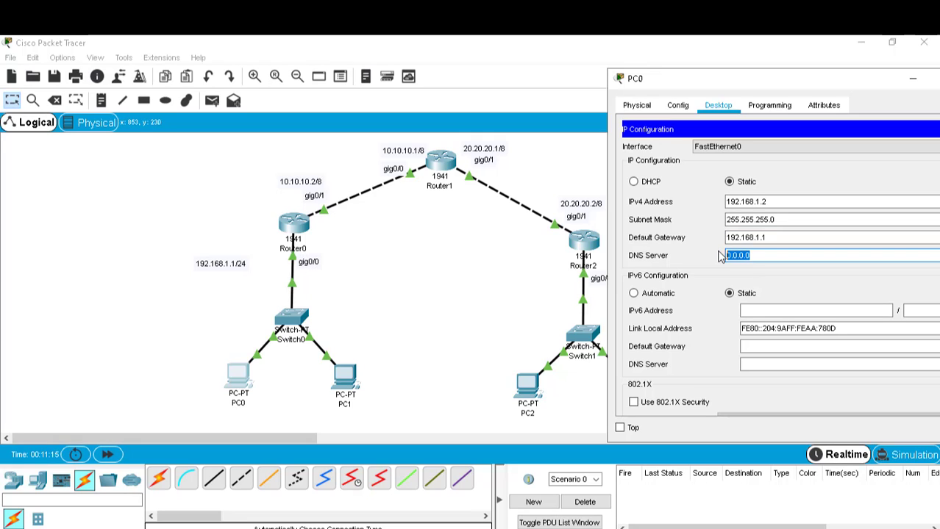
{"action": "left_click_drag", "start_coordinate": [781, 89], "coordinate": [643, 83]}
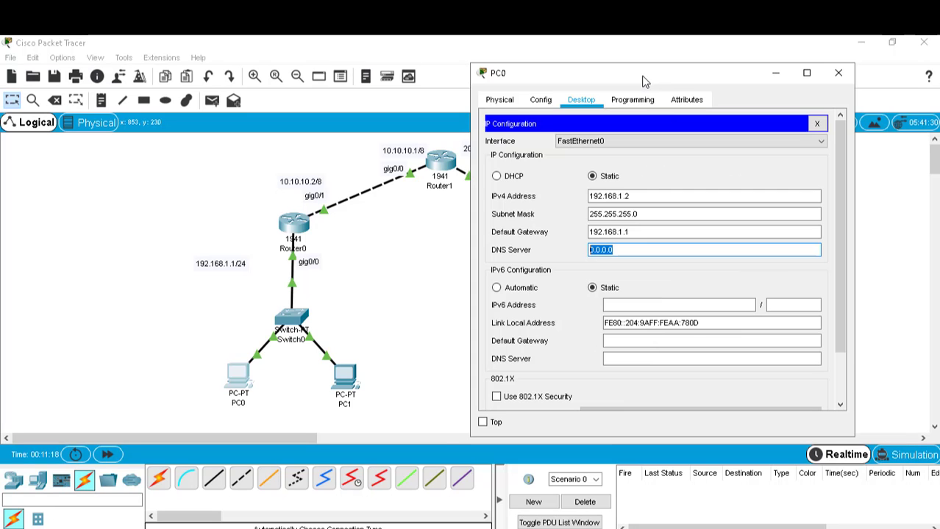
{"action": "left_click", "coordinate": [838, 75]}
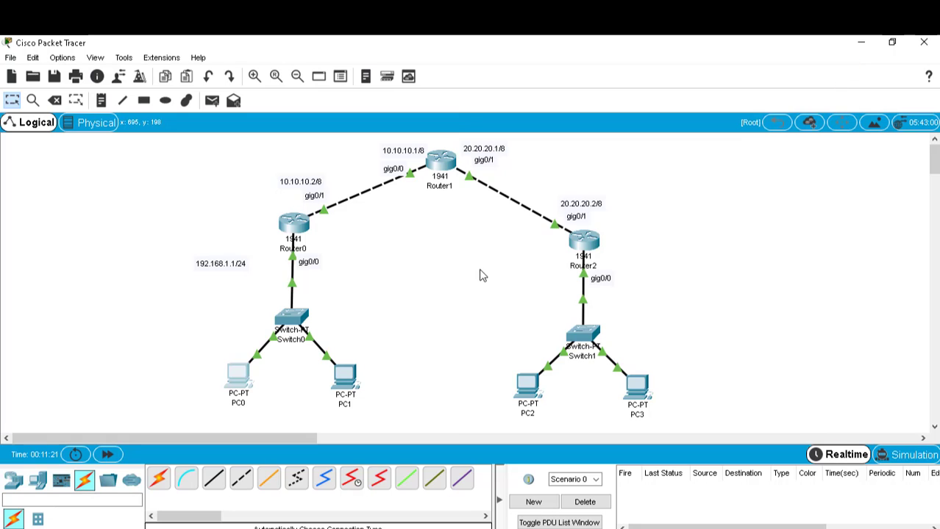
Give PC1 the static IPv4 address 192.168.1.3 with subnet mask 255.255.255.0
{"action": "left_click", "coordinate": [347, 386]}
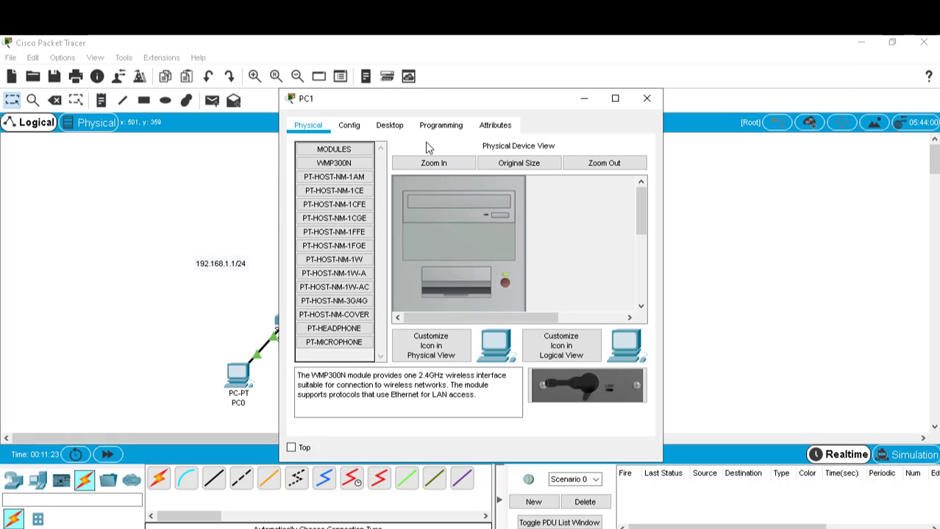
{"action": "left_click_drag", "start_coordinate": [396, 103], "coordinate": [579, 63]}
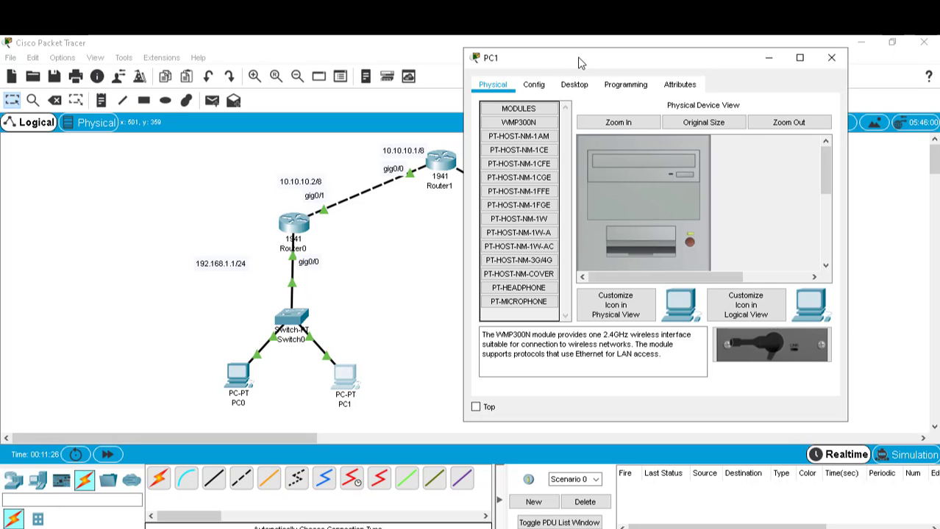
{"action": "left_click", "coordinate": [574, 85]}
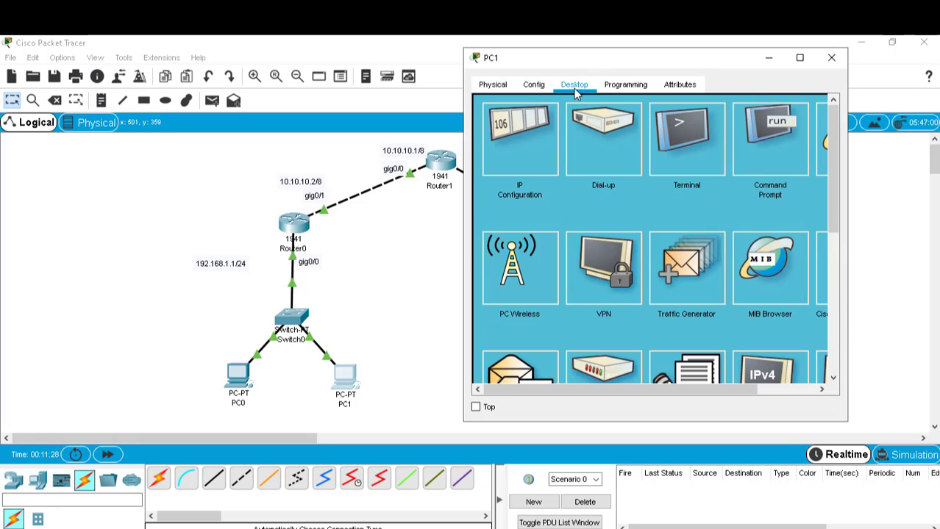
{"action": "left_click", "coordinate": [534, 146]}
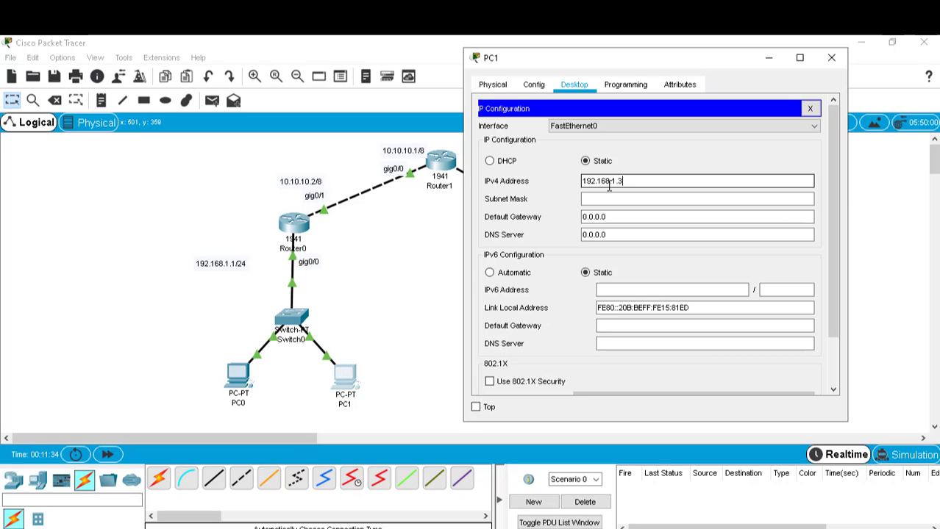
{"action": "left_click", "coordinate": [609, 194]}
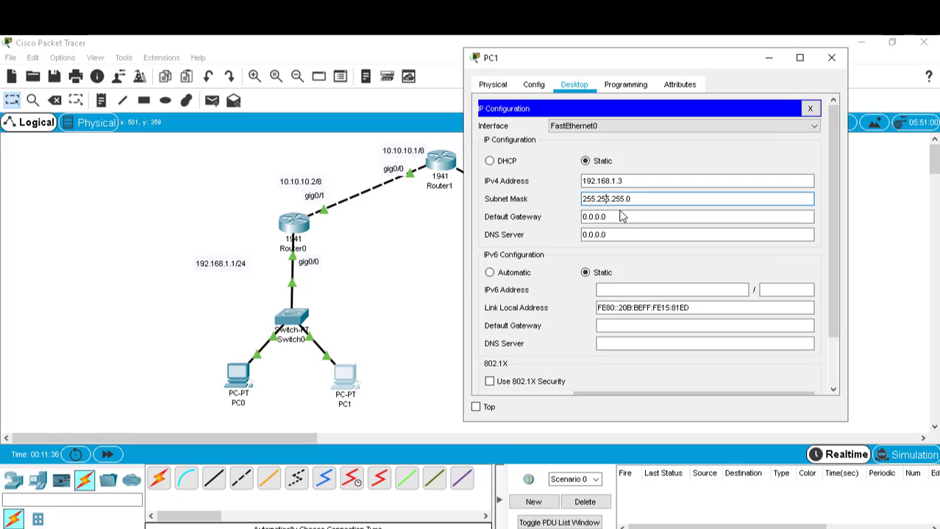
Set PC1's default gateway to 192.168.1.1 and close the PC's window
{"action": "left_click", "coordinate": [620, 216]}
{"action": "left_click_drag", "start_coordinate": [620, 215], "coordinate": [539, 211]}
{"action": "type", "text": "192.168.1.1"}
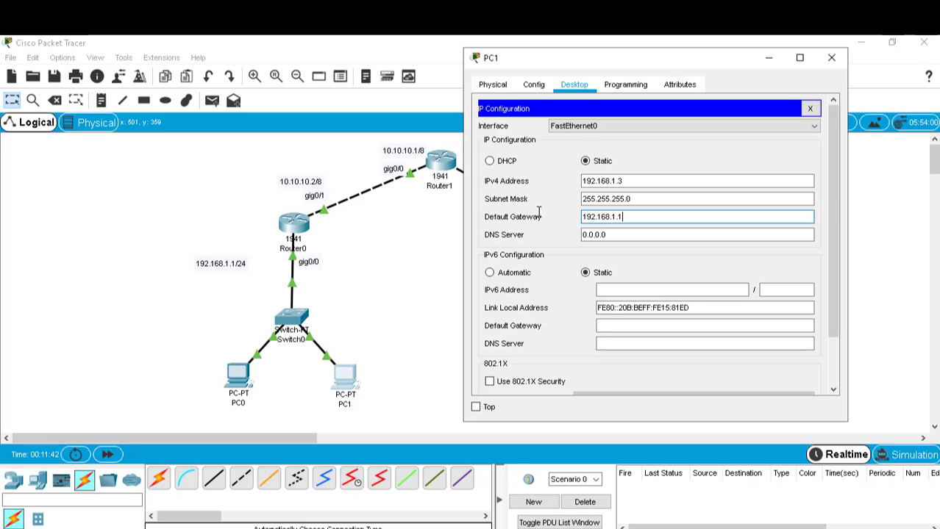
{"action": "left_click_drag", "start_coordinate": [611, 234], "coordinate": [547, 236]}
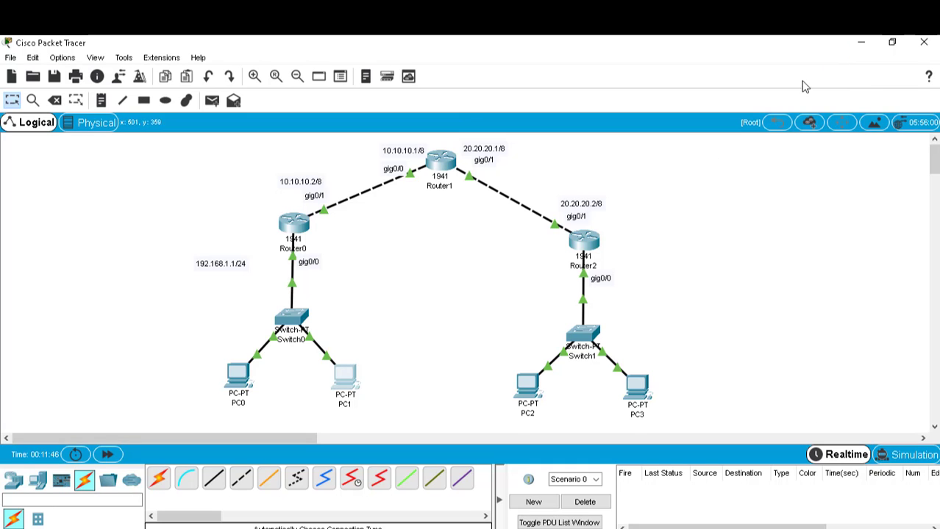
{"action": "left_click", "coordinate": [829, 58]}
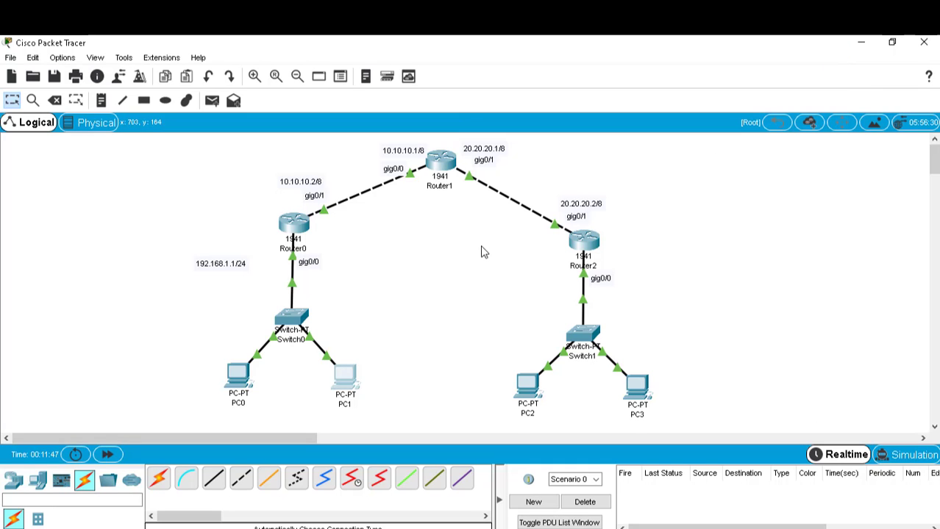
Open PC2's window, reposition it clear of Router2's branch, and return to the workspace
{"action": "left_click", "coordinate": [531, 406]}
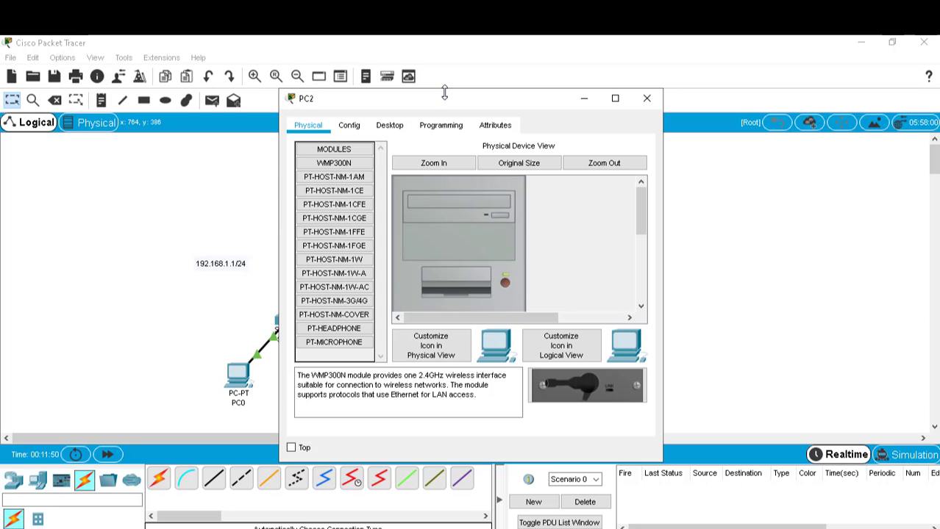
{"action": "left_click_drag", "start_coordinate": [441, 98], "coordinate": [739, 37]}
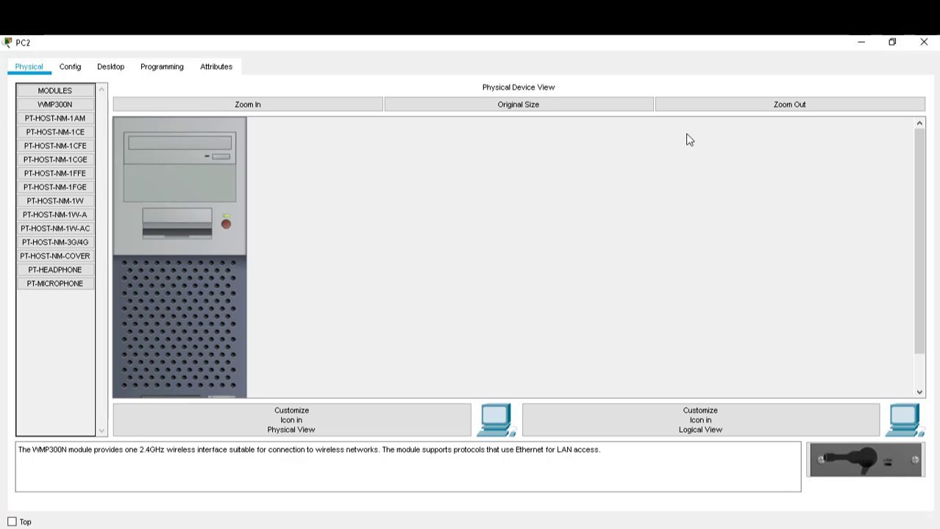
{"action": "left_click", "coordinate": [895, 41]}
{"action": "left_click_drag", "start_coordinate": [666, 63], "coordinate": [182, 65]}
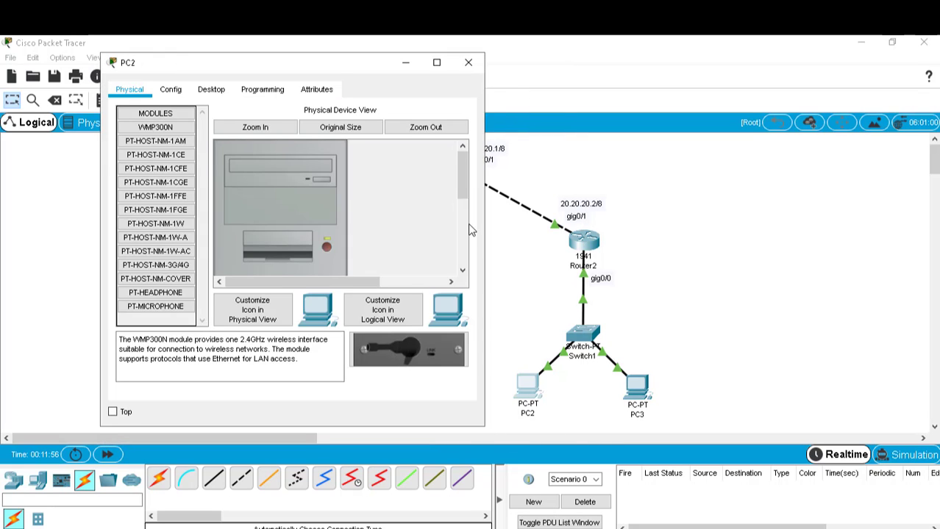
{"action": "left_click", "coordinate": [665, 290]}
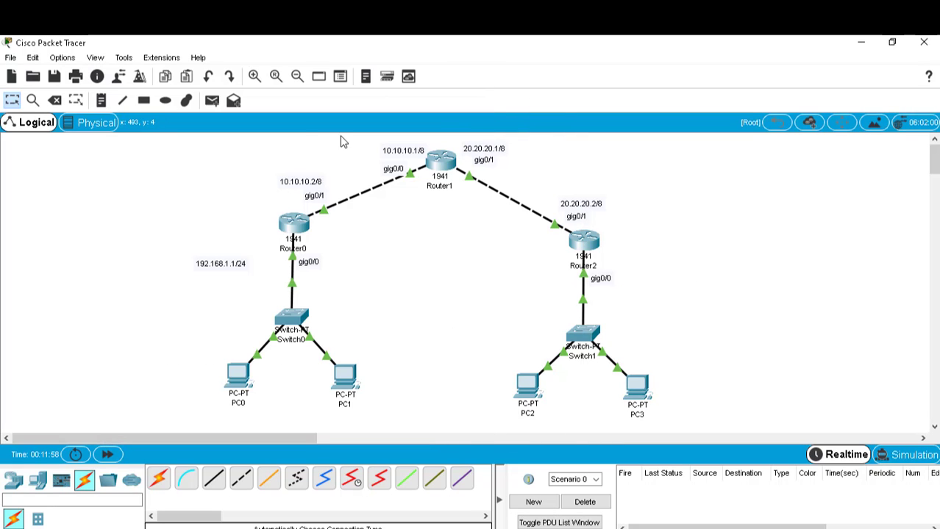
Place a note reading 192.168.2.1/24 beside Router2's gig0/0 label and return to selection mode
{"action": "left_click", "coordinate": [103, 101]}
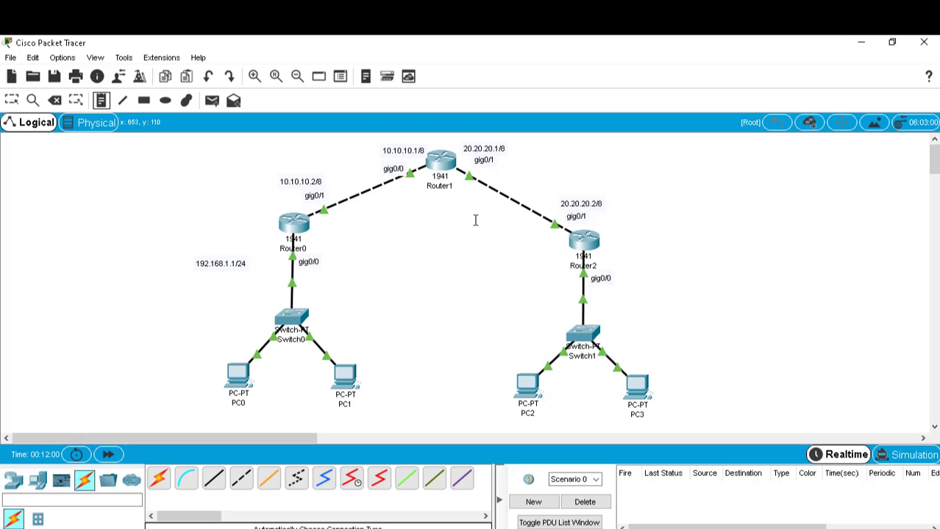
{"action": "left_click", "coordinate": [636, 274]}
{"action": "type", "text": "192.1"}
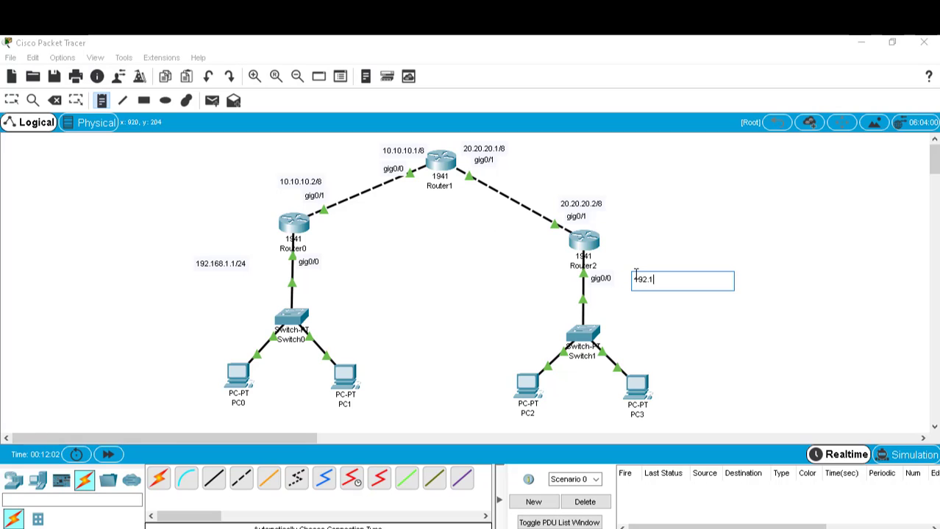
{"action": "type", "text": "68.2.1/24"}
{"action": "left_click", "coordinate": [486, 297]}
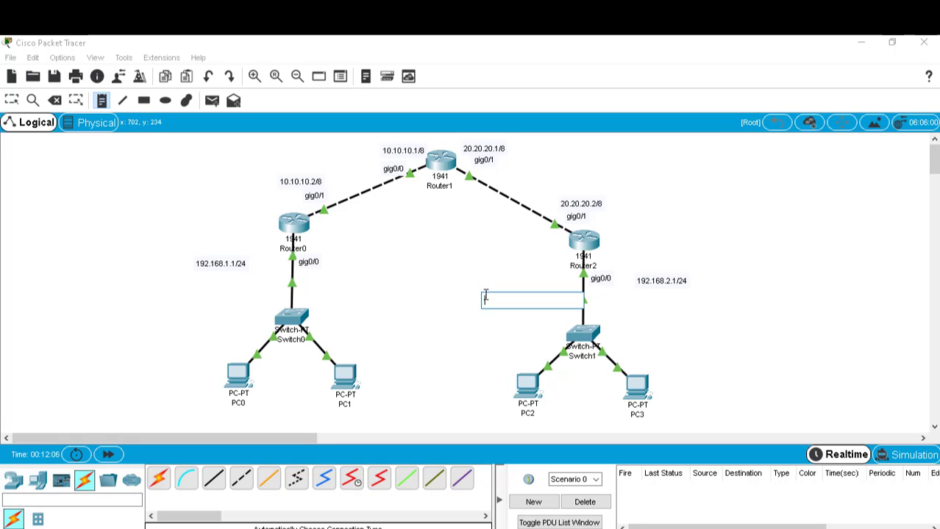
{"action": "left_click", "coordinate": [11, 103]}
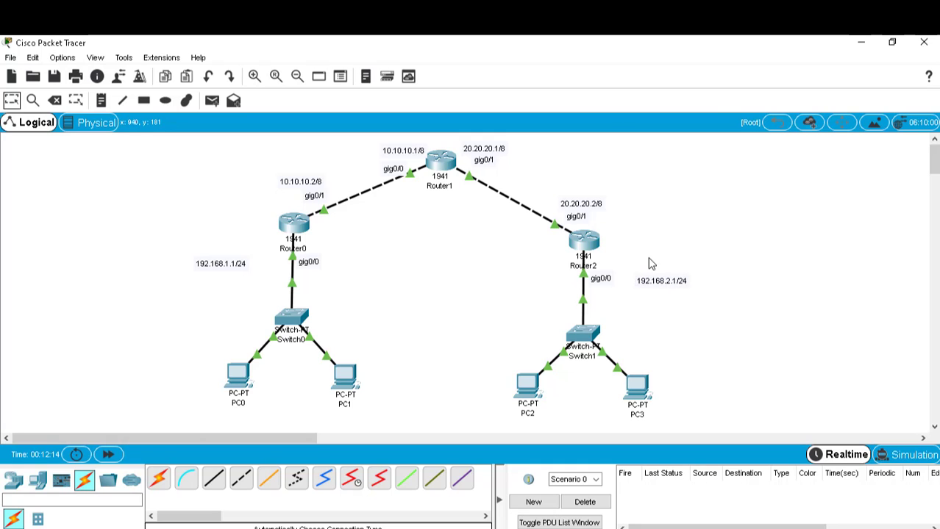
Give PC2 the static IPv4 address 192.168.2.2 with subnet mask 255.255.255.0
{"action": "left_click", "coordinate": [526, 406]}
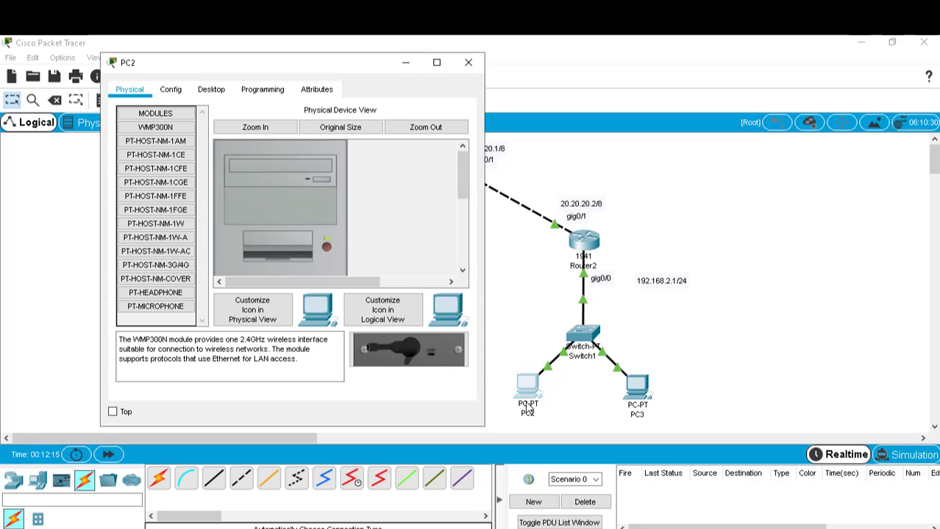
{"action": "left_click", "coordinate": [213, 91]}
{"action": "left_click", "coordinate": [164, 143]}
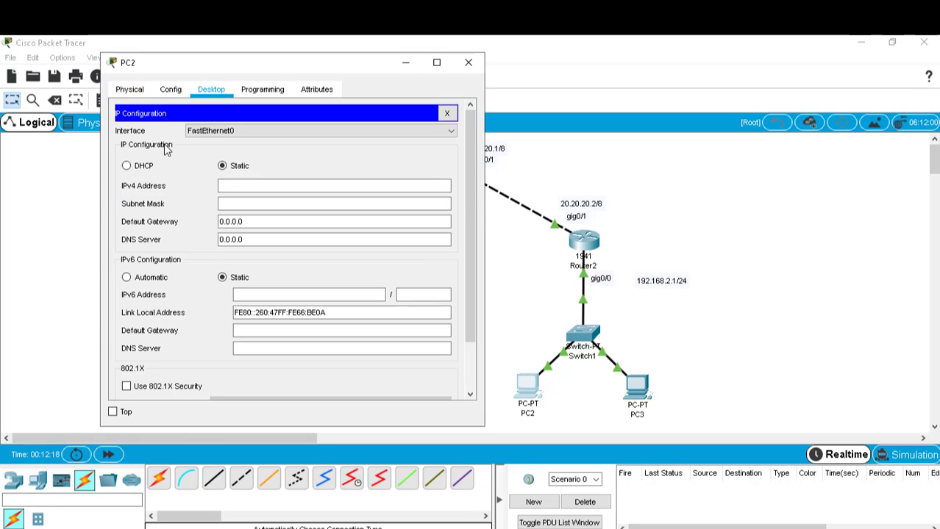
{"action": "type", "text": "192.168."}
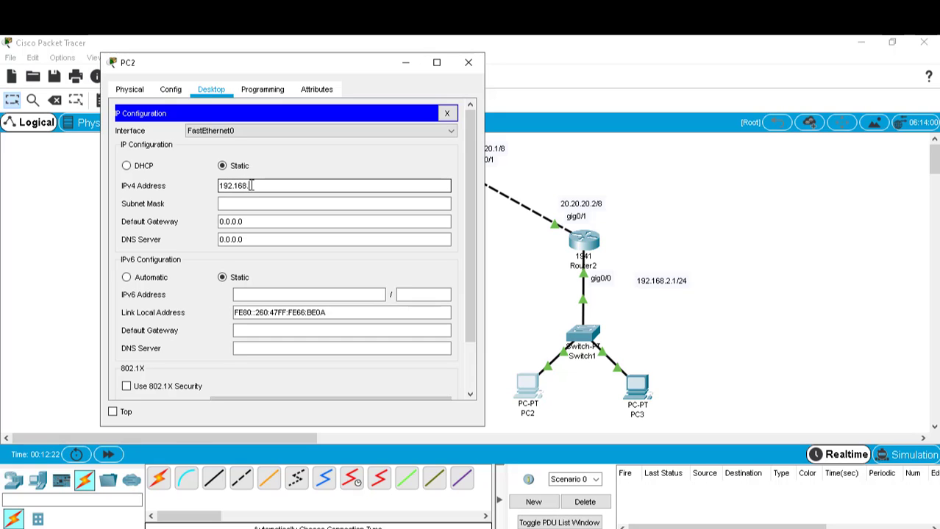
{"action": "type", "text": "2.2"}
{"action": "left_click", "coordinate": [247, 205]}
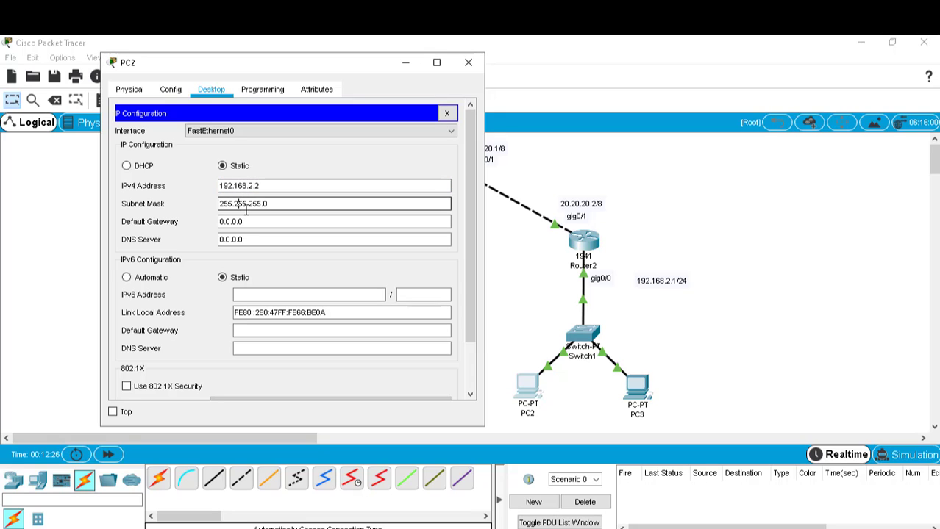
Set PC2's default gateway to 192.168.2.1 and close the PC's window
{"action": "key", "text": "Tab"}
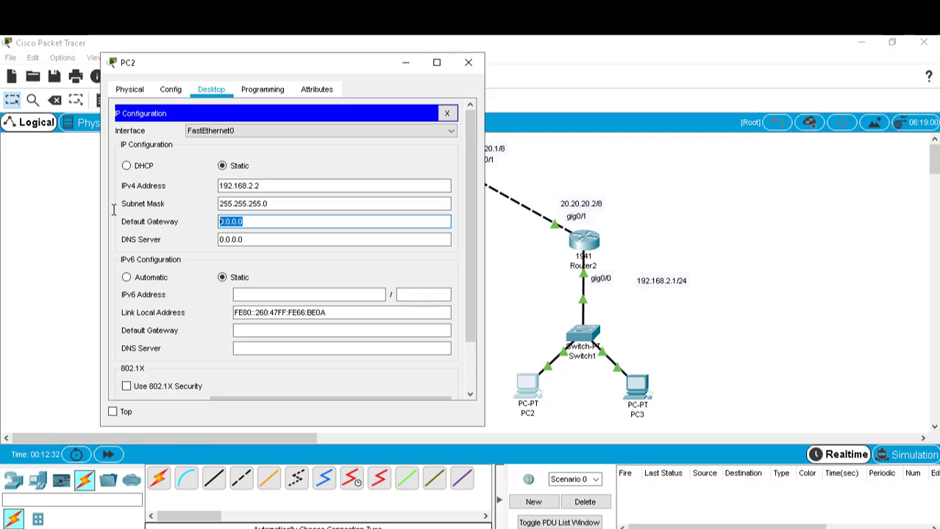
{"action": "type", "text": "192.168.2.1"}
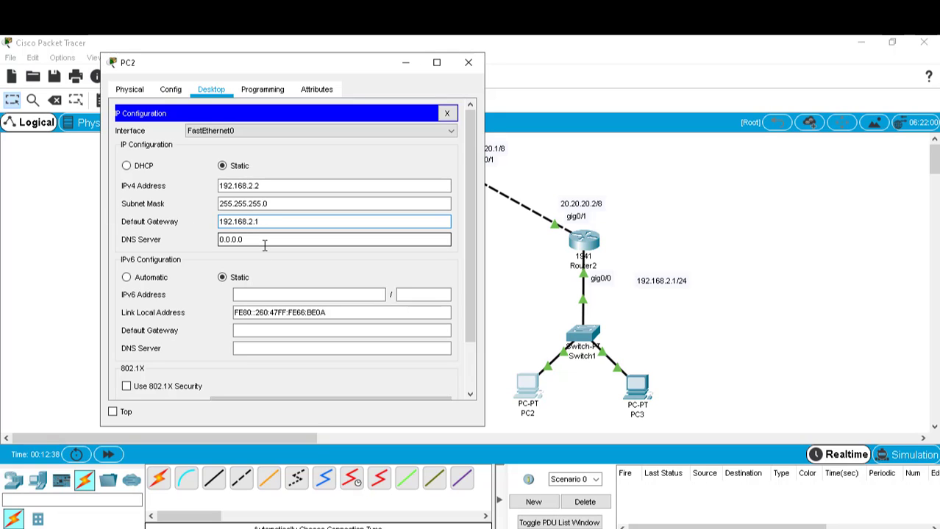
{"action": "left_click", "coordinate": [469, 65]}
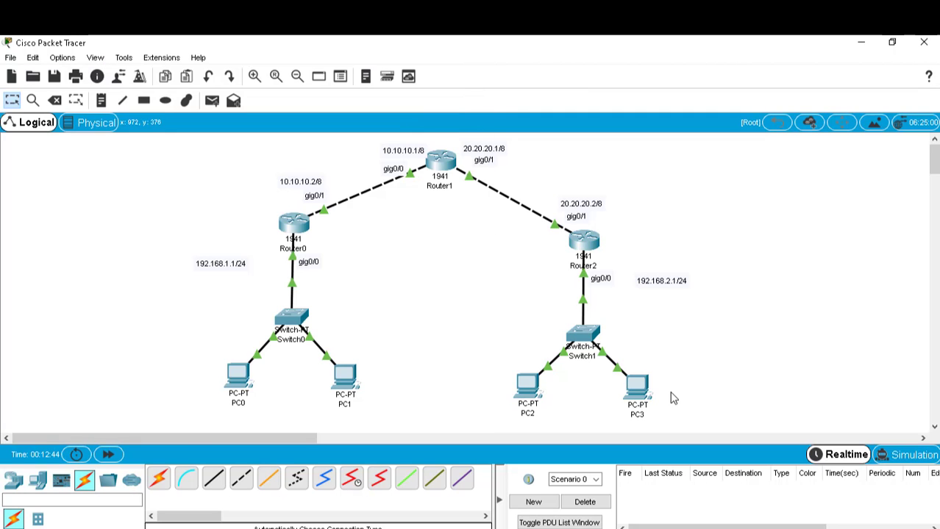
Give PC3 the static IPv4 address 192.168.2.3 with subnet mask 255.255.255.0, keeping its window clear of Router2's branch
{"action": "left_click", "coordinate": [640, 388]}
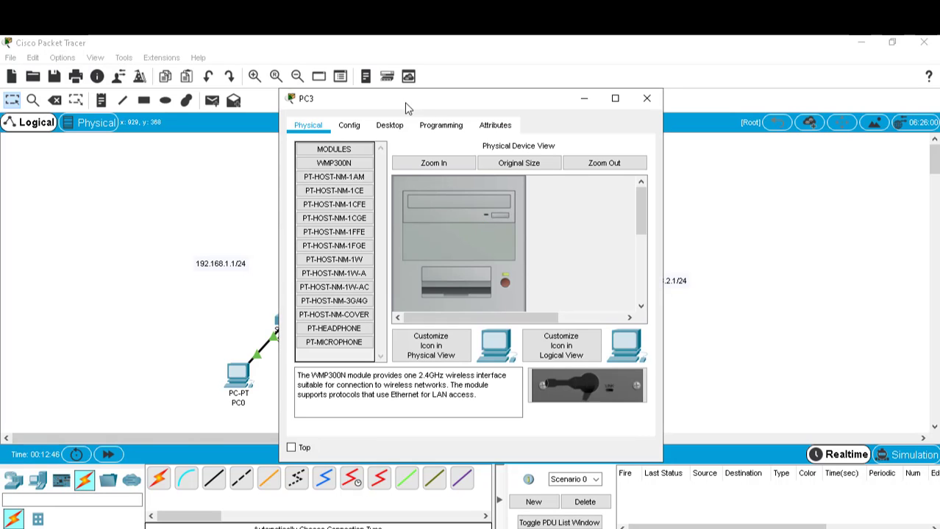
{"action": "left_click_drag", "start_coordinate": [404, 102], "coordinate": [234, 69]}
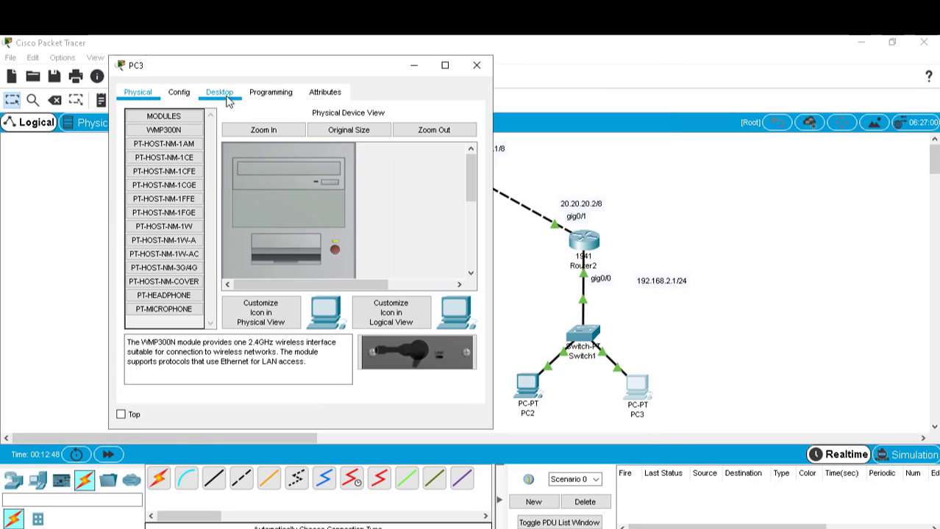
{"action": "left_click", "coordinate": [224, 96]}
{"action": "left_click", "coordinate": [169, 157]}
{"action": "left_click", "coordinate": [258, 187]}
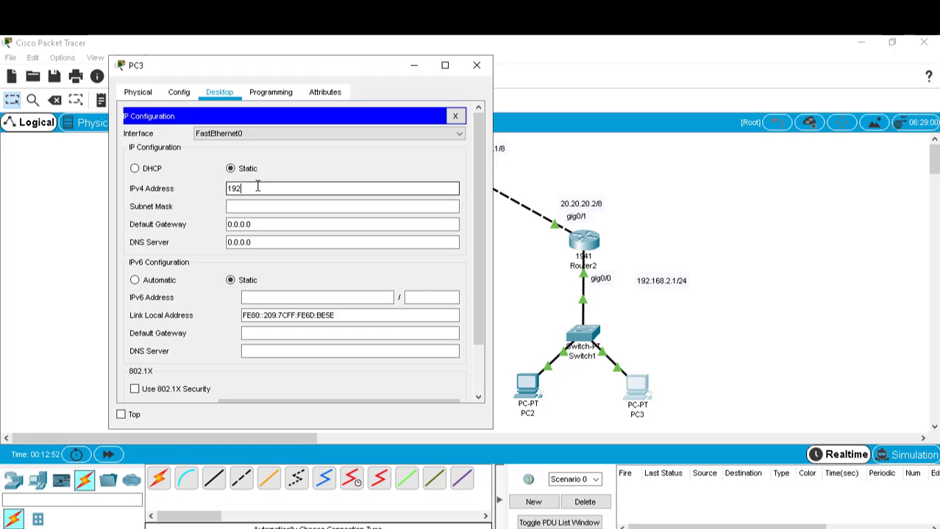
{"action": "type", "text": "192.168.2.3"}
{"action": "left_click", "coordinate": [250, 207]}
Set PC3's default gateway to 192.168.2.1 and close the PC's window
{"action": "left_click", "coordinate": [266, 226]}
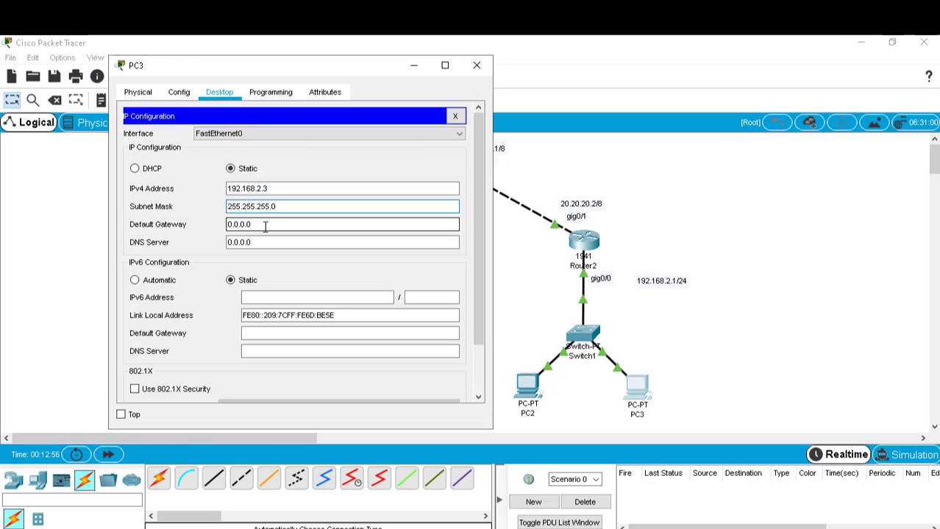
{"action": "left_click_drag", "start_coordinate": [265, 226], "coordinate": [178, 224]}
{"action": "type", "text": "192.1"}
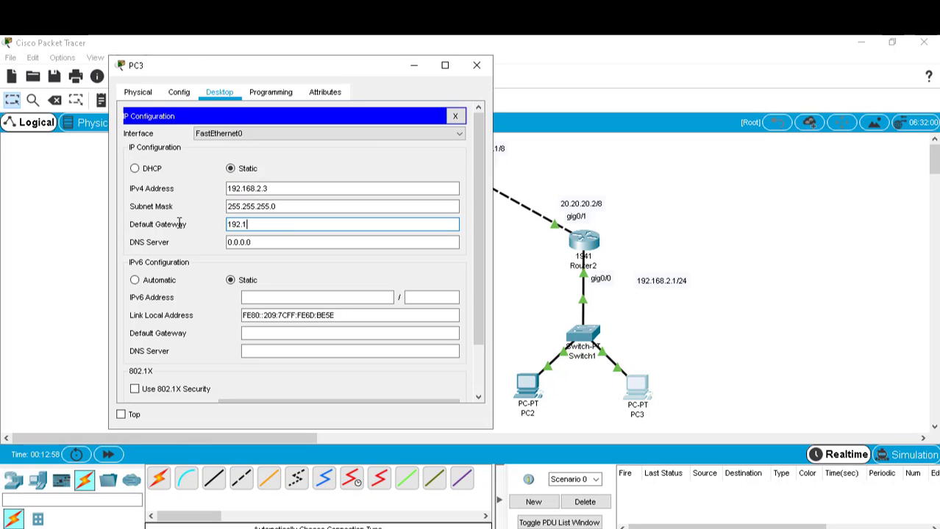
{"action": "type", "text": "68.2.1"}
{"action": "left_click", "coordinate": [477, 67]}
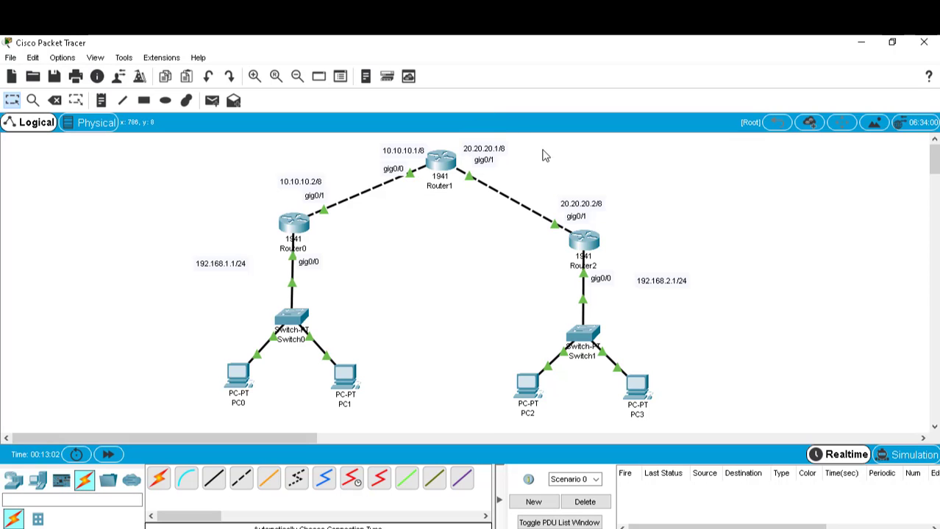
Send simple PDUs from PC0 to PC1 and from PC2 to PC3, and delete the scenario's test results
{"action": "left_click", "coordinate": [212, 102]}
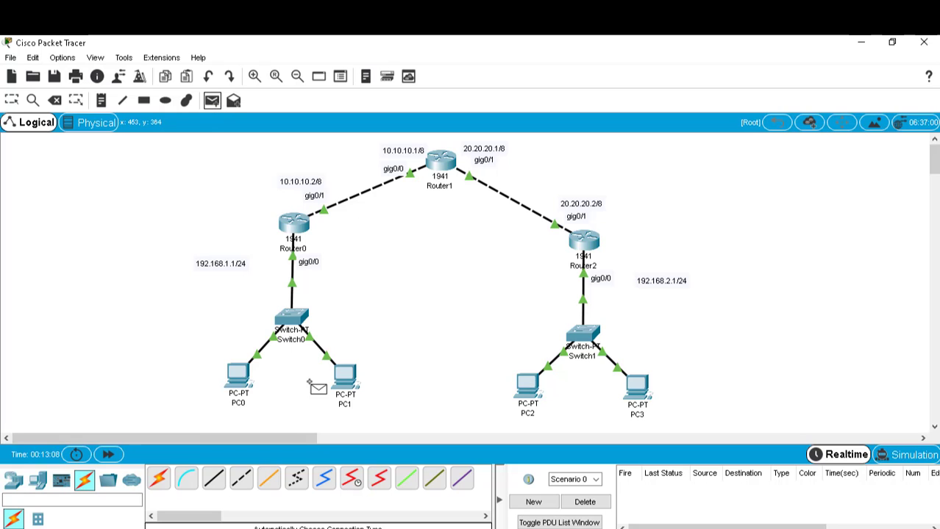
{"action": "left_click", "coordinate": [239, 380]}
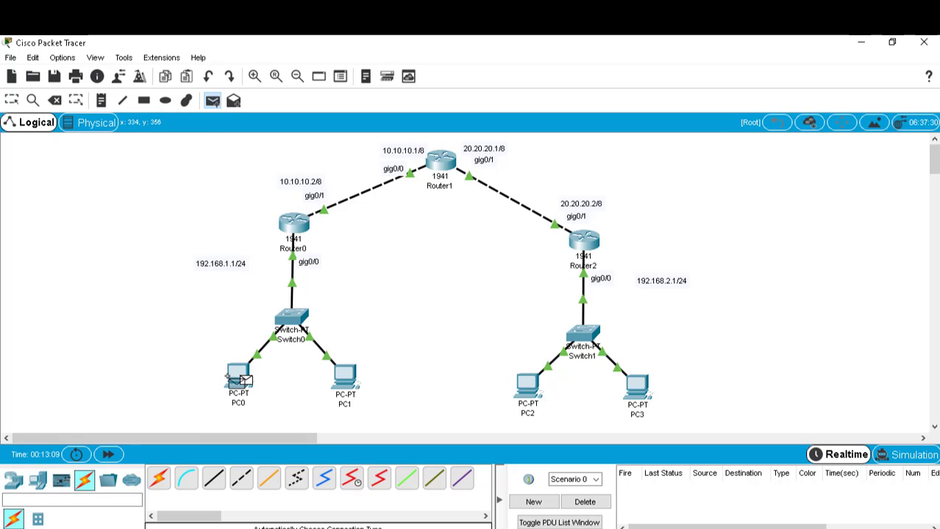
{"action": "left_click", "coordinate": [343, 384]}
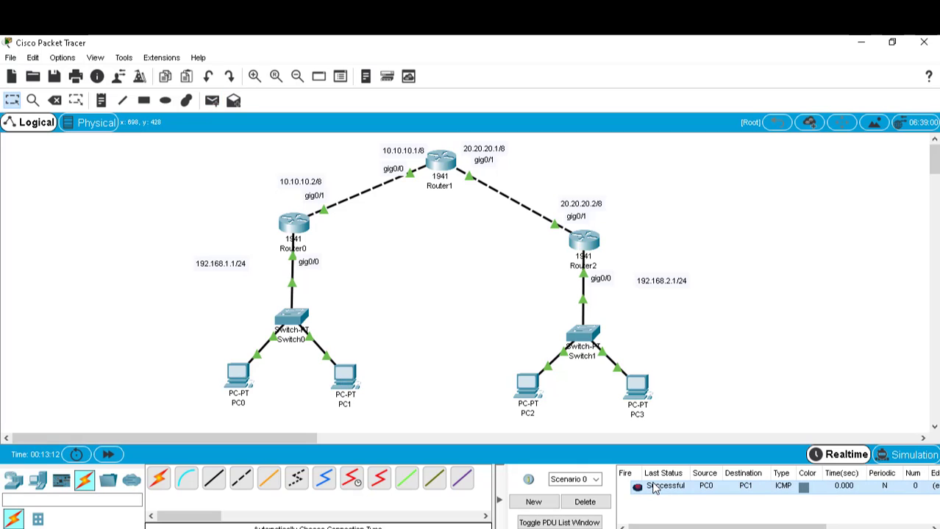
{"action": "left_click", "coordinate": [212, 101]}
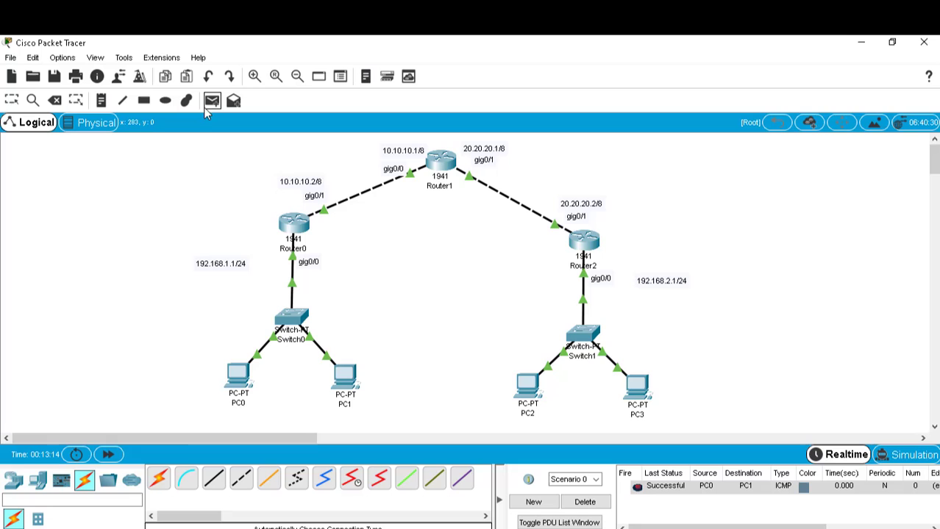
{"action": "left_click", "coordinate": [514, 392]}
{"action": "left_click", "coordinate": [632, 388]}
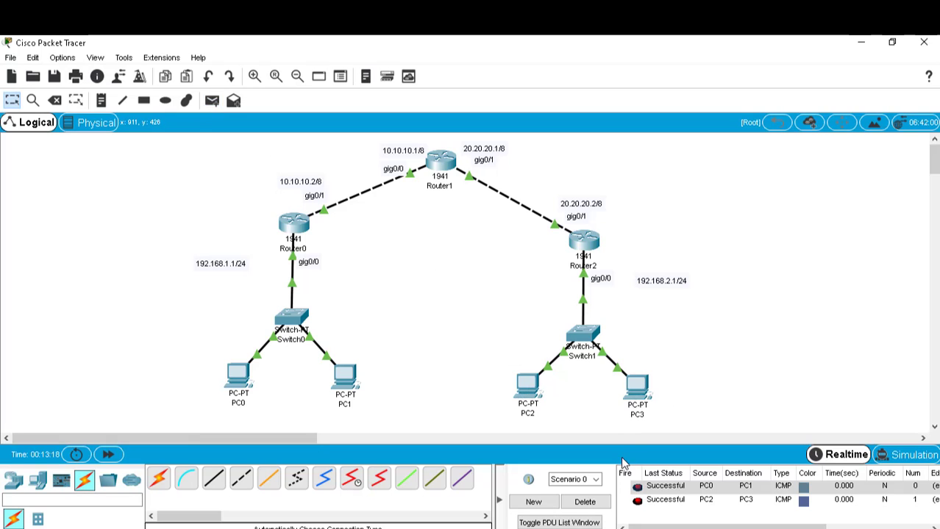
{"action": "left_click", "coordinate": [584, 502]}
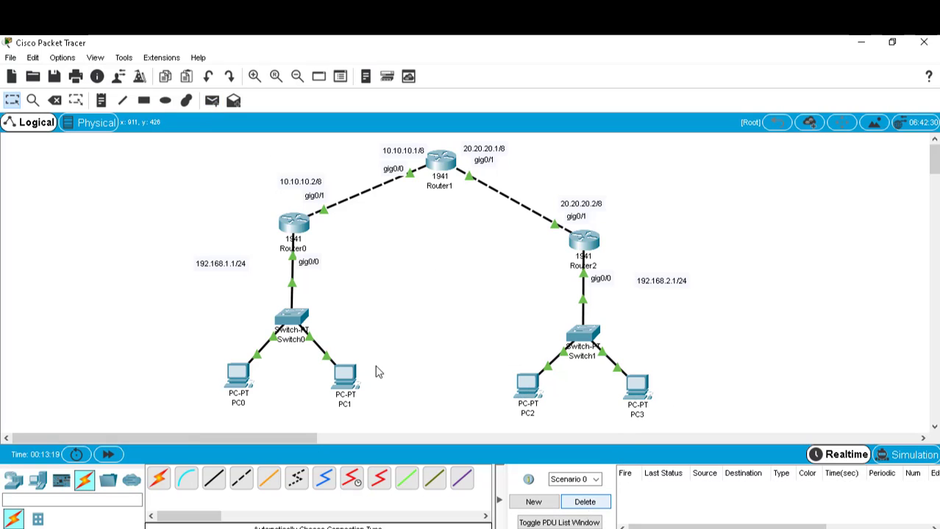
Test the link from PC0 to Router0 with a simple PDU and delete the scenario's result
{"action": "left_click", "coordinate": [212, 101]}
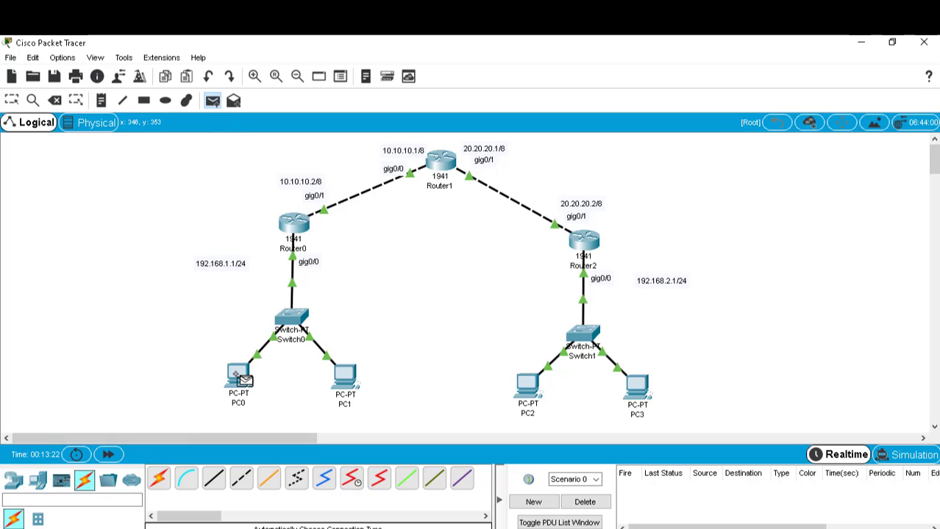
{"action": "left_click", "coordinate": [236, 376]}
{"action": "left_click", "coordinate": [294, 224]}
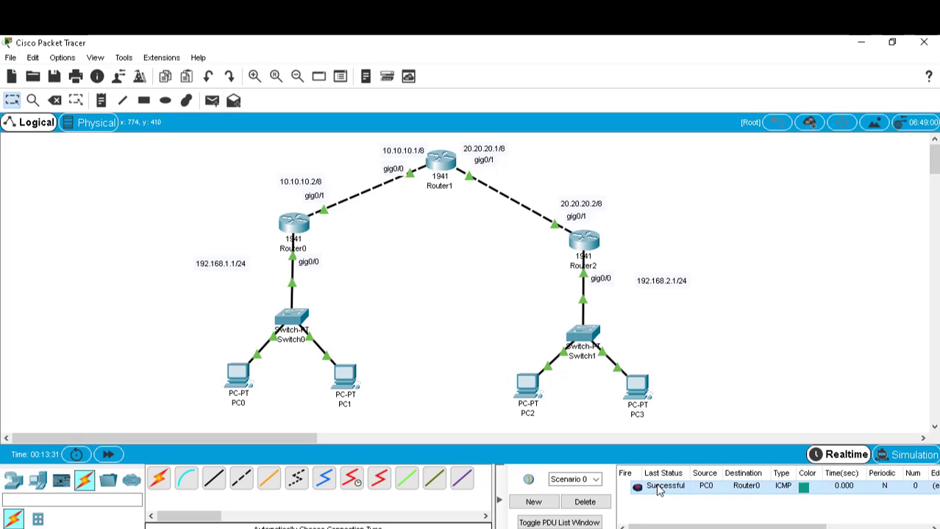
{"action": "left_click", "coordinate": [586, 502]}
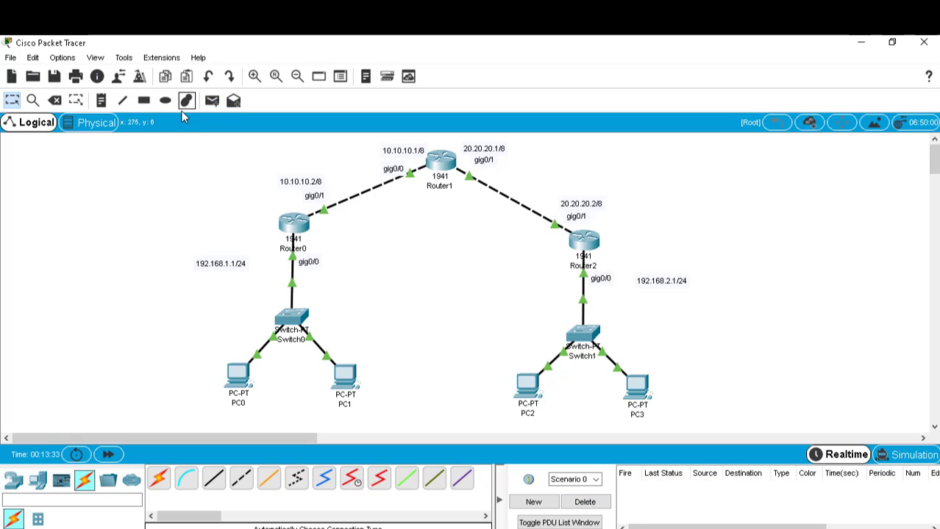
Send a simple PDU from PC1 to Router0 to test the connection to its gateway
{"action": "left_click", "coordinate": [211, 100]}
{"action": "left_click", "coordinate": [342, 376]}
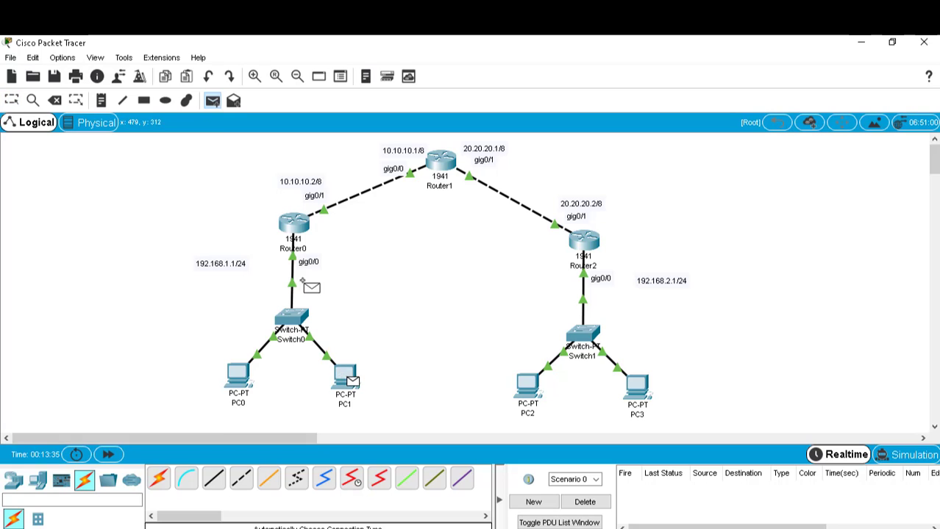
{"action": "mouse_move", "coordinate": [291, 229]}
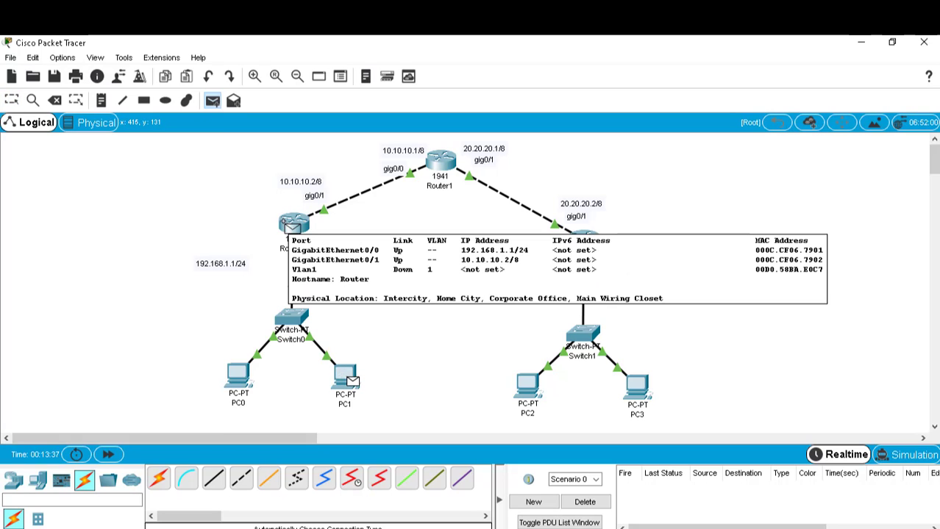
{"action": "left_click", "coordinate": [292, 229]}
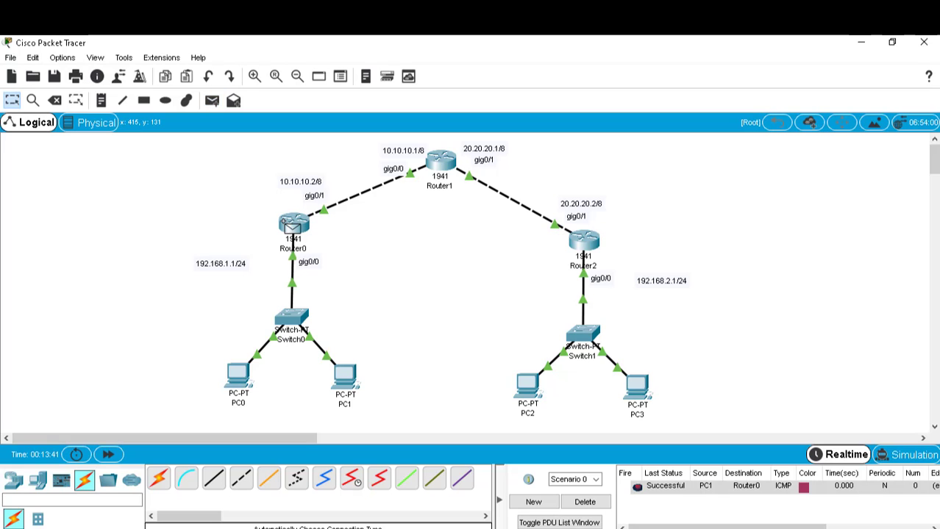
Send simple PDUs from PC2 and from PC3 to Router2, and clear all results from the scenario
{"action": "left_click", "coordinate": [212, 101]}
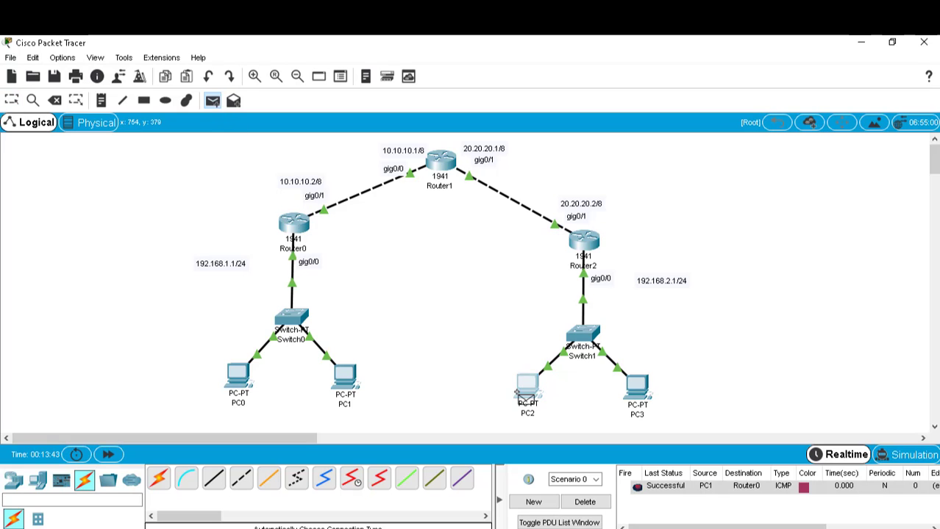
{"action": "left_click", "coordinate": [526, 384]}
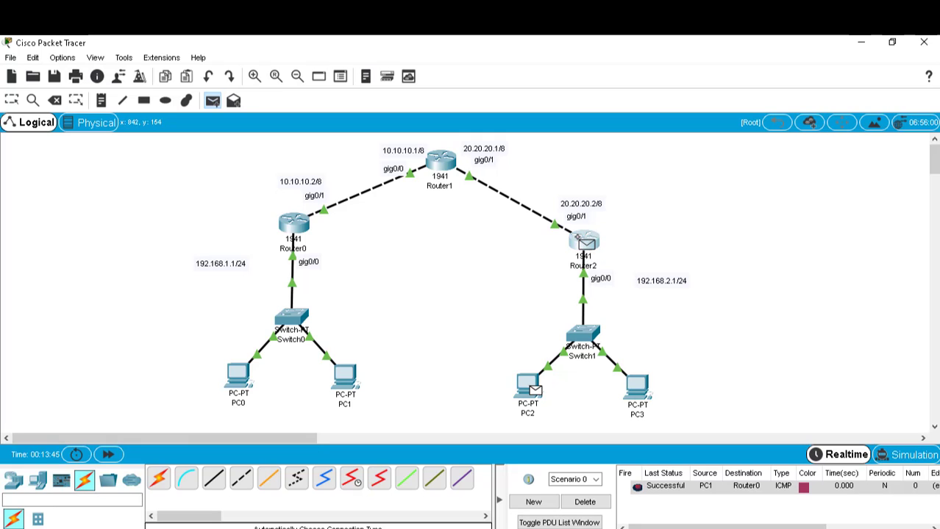
{"action": "left_click", "coordinate": [579, 239]}
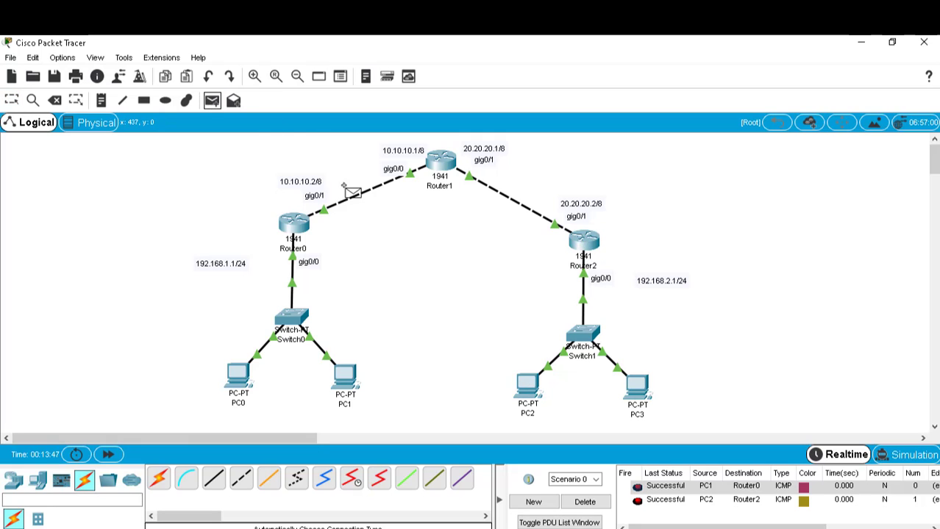
{"action": "left_click", "coordinate": [635, 382]}
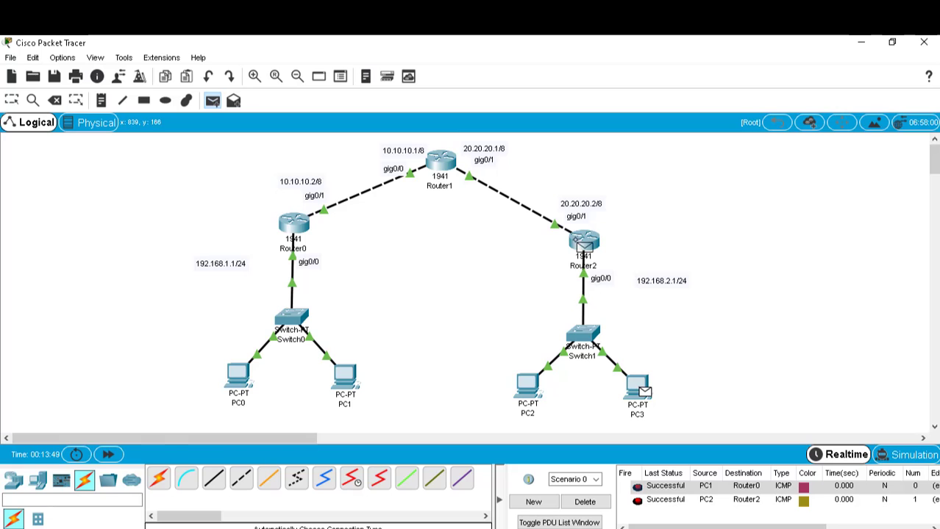
{"action": "left_click", "coordinate": [579, 239]}
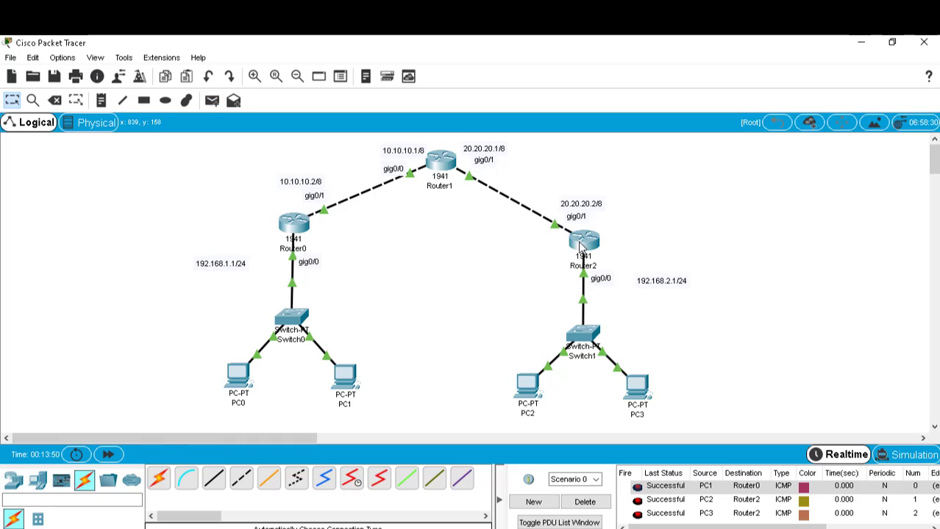
{"action": "left_click", "coordinate": [583, 503]}
Test reachability from PC0 to Router1 with a simple PDU and delete the scenario's result
{"action": "left_click", "coordinate": [211, 101]}
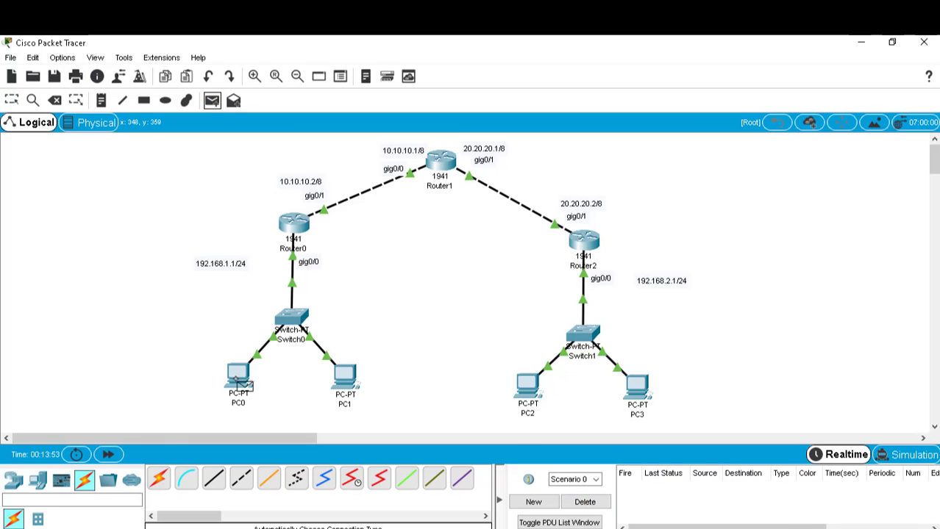
{"action": "left_click", "coordinate": [239, 379]}
{"action": "left_click", "coordinate": [438, 166]}
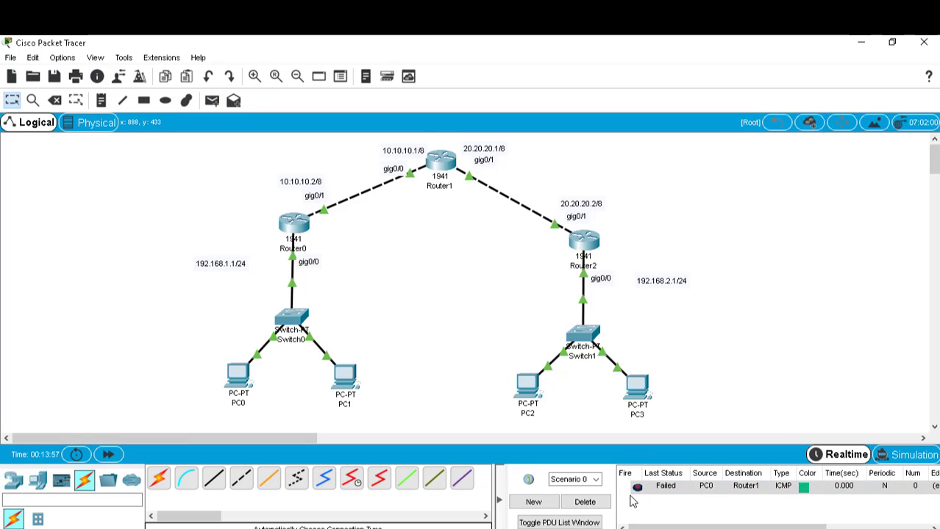
{"action": "left_click", "coordinate": [598, 504]}
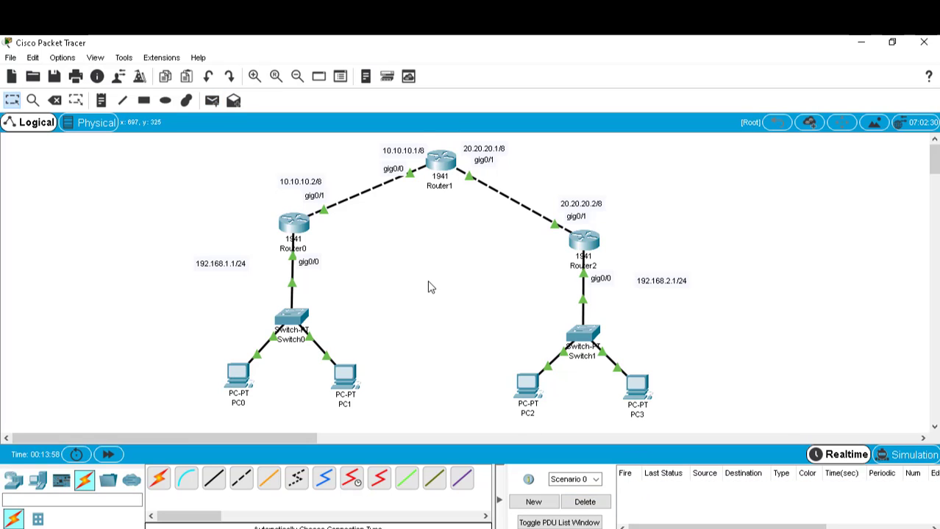
Repeat the simple PDU test from PC0 to Router1
{"action": "left_click", "coordinate": [211, 100]}
{"action": "left_click", "coordinate": [239, 378]}
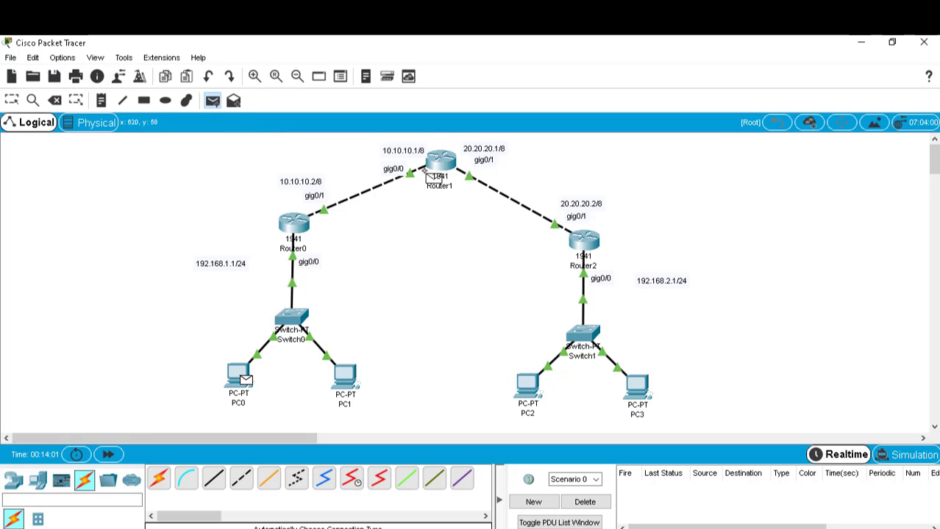
{"action": "left_click", "coordinate": [435, 164]}
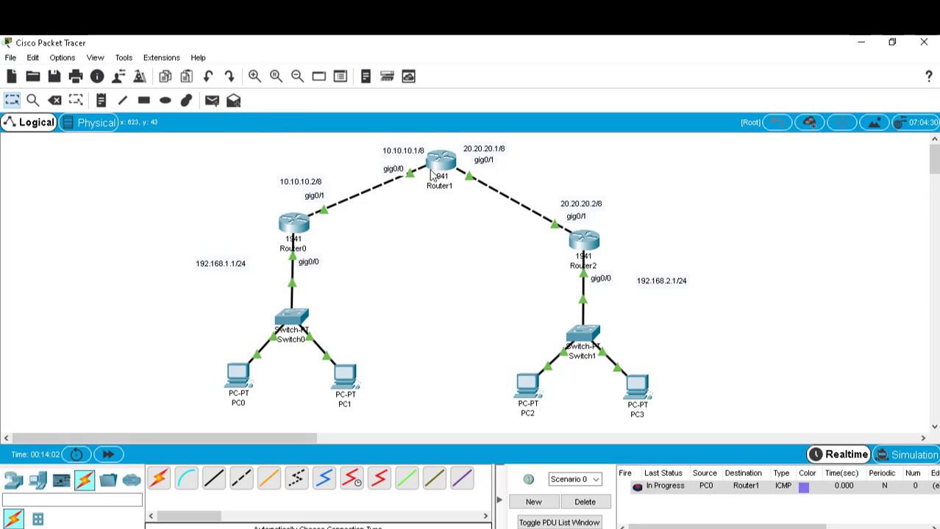
Clear the scenario's previous result and test reachability from PC1 to Router1 with a simple PDU
{"action": "left_click", "coordinate": [592, 502]}
{"action": "left_click", "coordinate": [212, 102]}
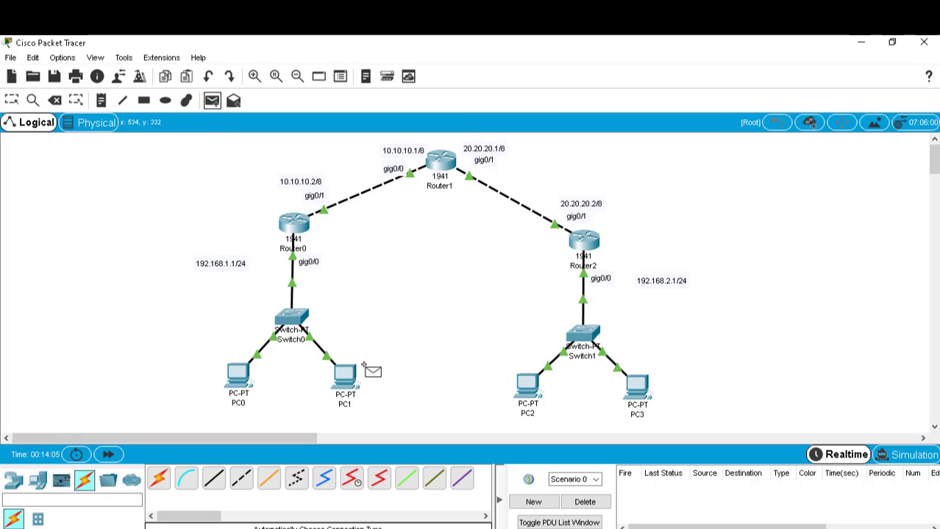
{"action": "left_click", "coordinate": [345, 378]}
{"action": "left_click", "coordinate": [429, 162]}
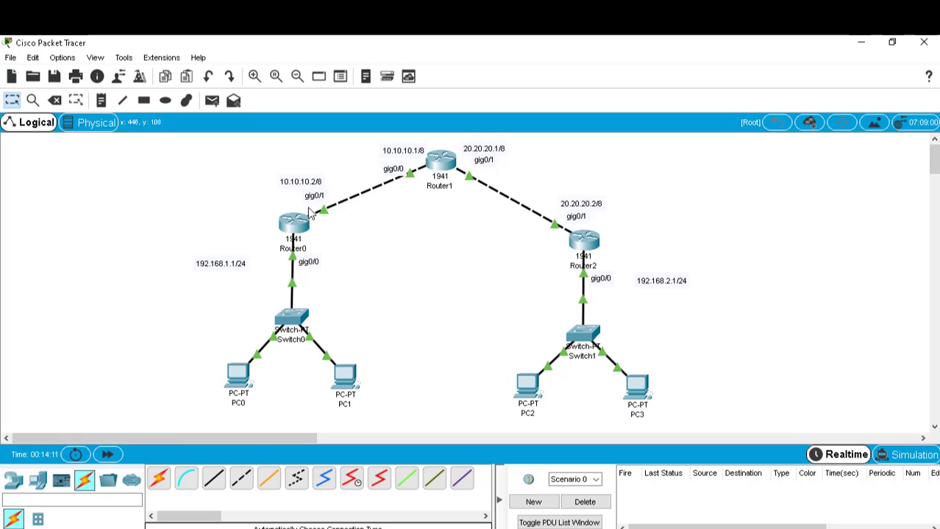
{"action": "mouse_move", "coordinate": [293, 231]}
{"action": "mouse_move", "coordinate": [441, 168]}
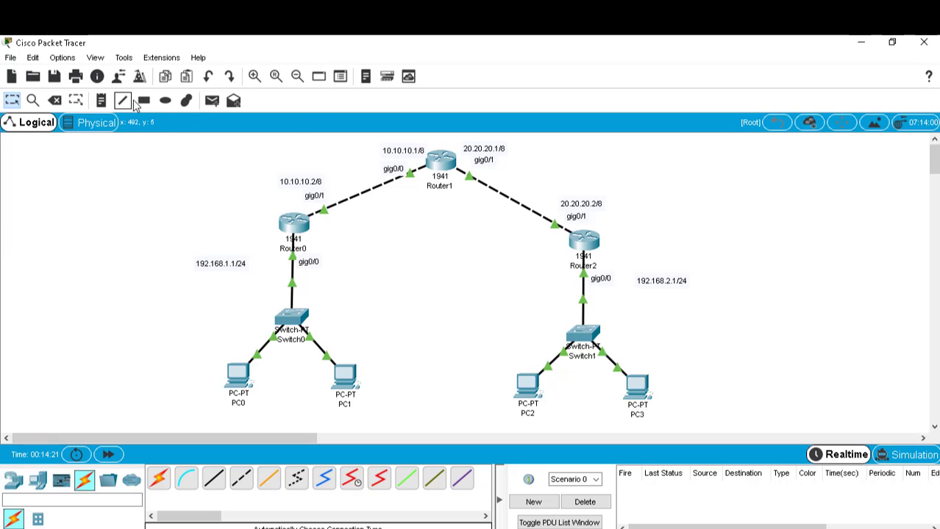
Send simple PDUs from PC3 to Router2 and to Router1, and clear the scenario's results
{"action": "left_click", "coordinate": [211, 101]}
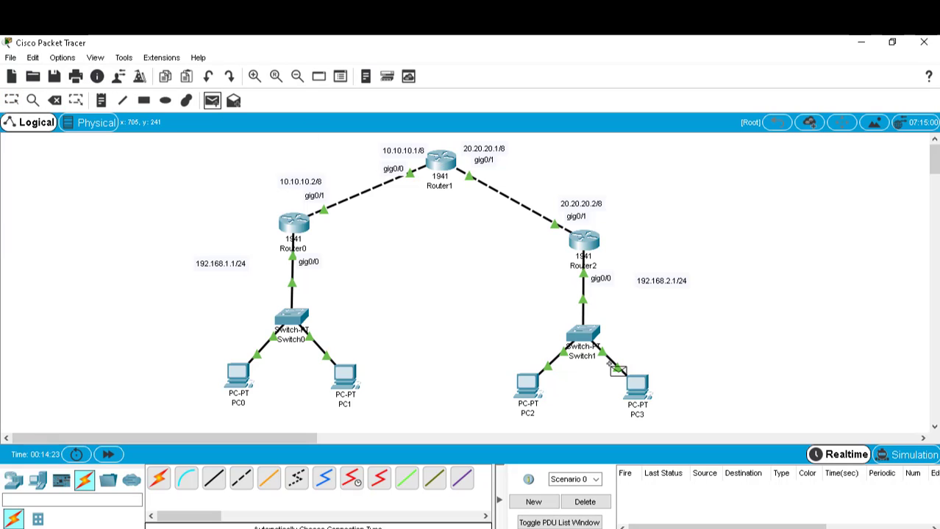
{"action": "left_click", "coordinate": [637, 383]}
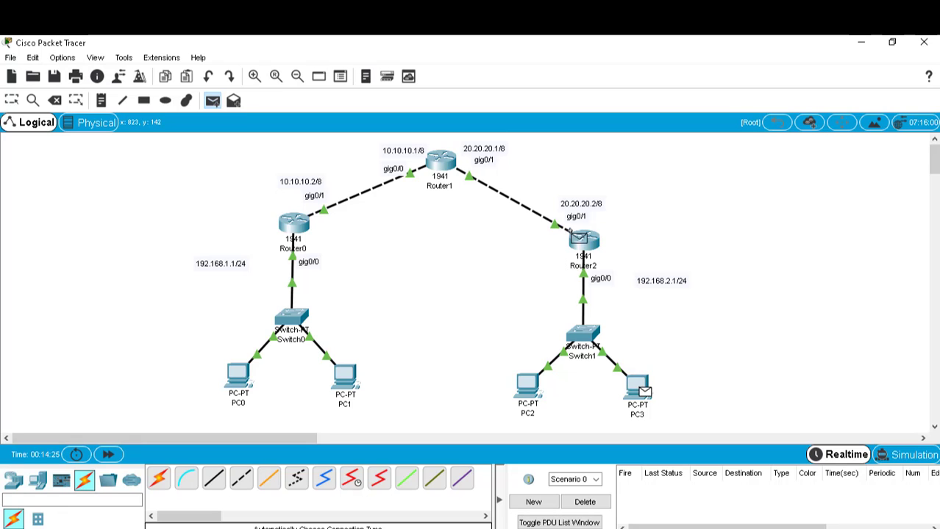
{"action": "left_click", "coordinate": [583, 239]}
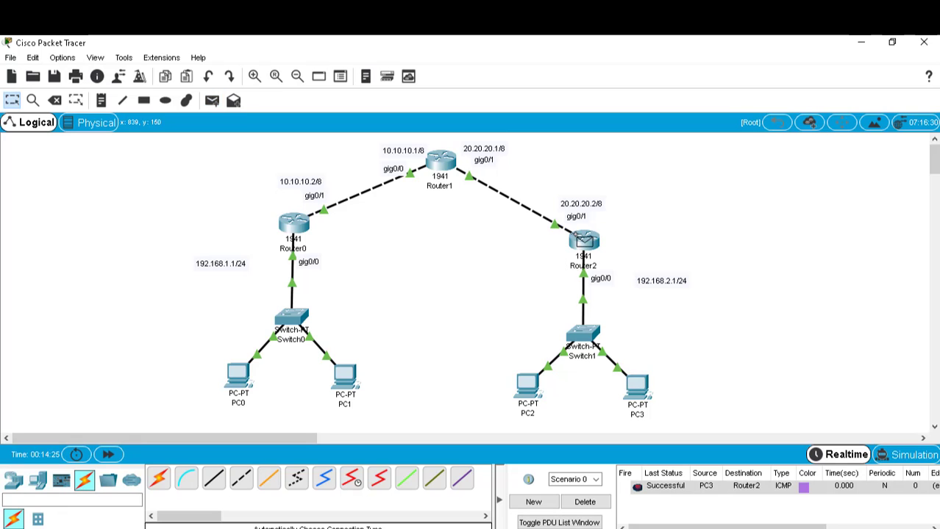
{"action": "left_click", "coordinate": [212, 101]}
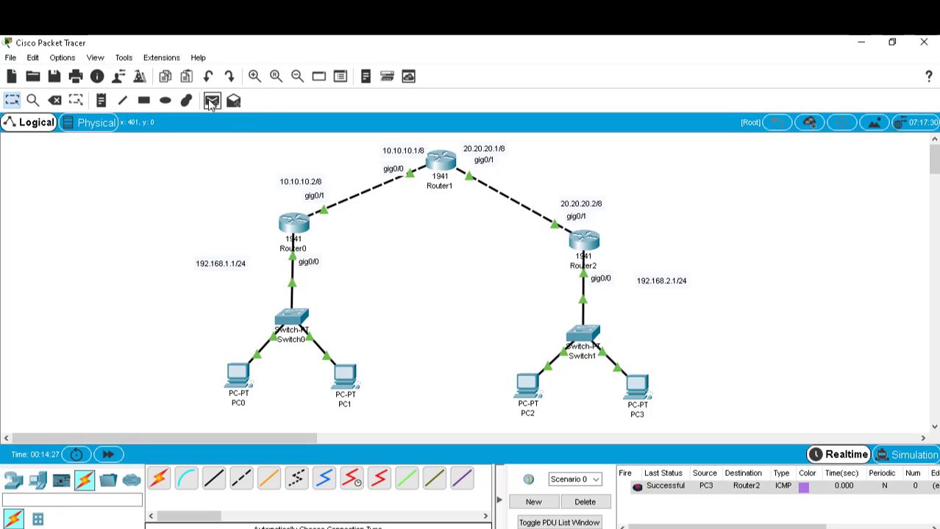
{"action": "left_click", "coordinate": [634, 387]}
{"action": "left_click", "coordinate": [438, 158]}
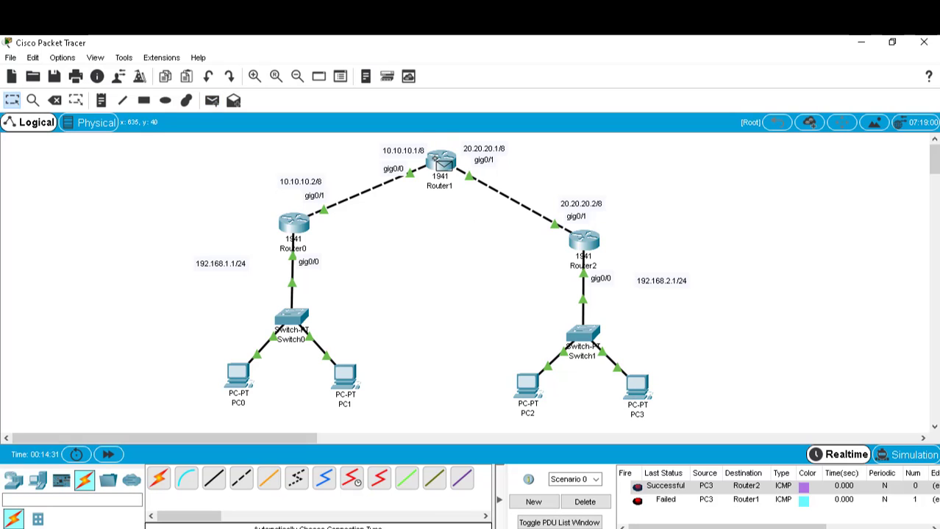
{"action": "left_click", "coordinate": [575, 503]}
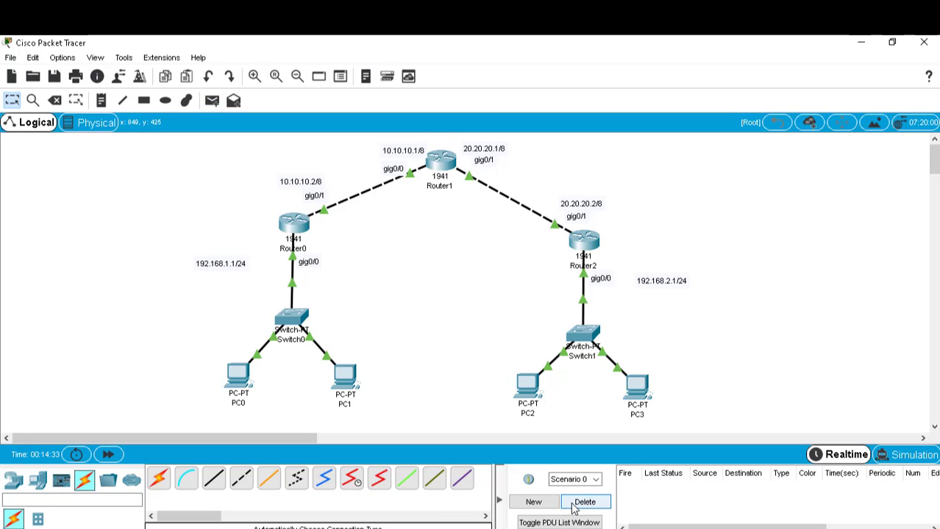
Add the network 192.168.1.0 to Router0's RIP routing configuration
{"action": "left_click", "coordinate": [296, 229]}
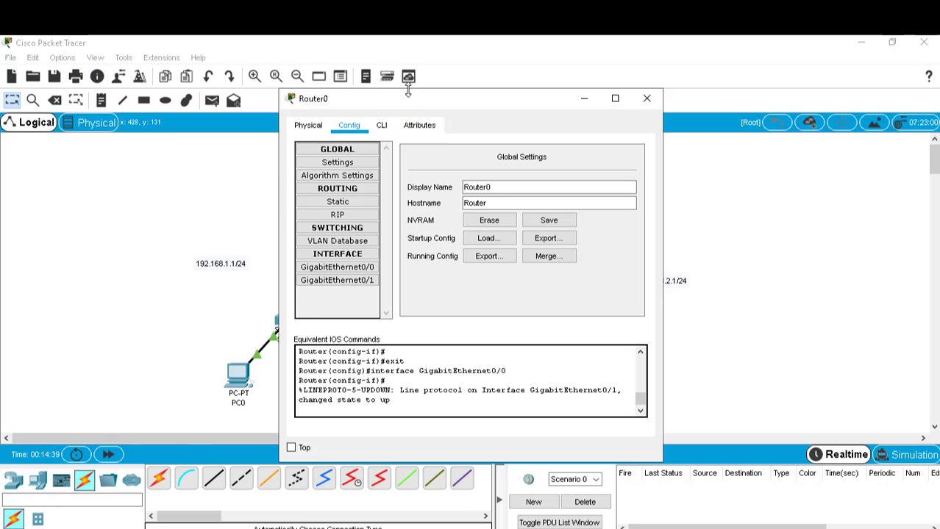
{"action": "left_click_drag", "start_coordinate": [401, 106], "coordinate": [591, 84]}
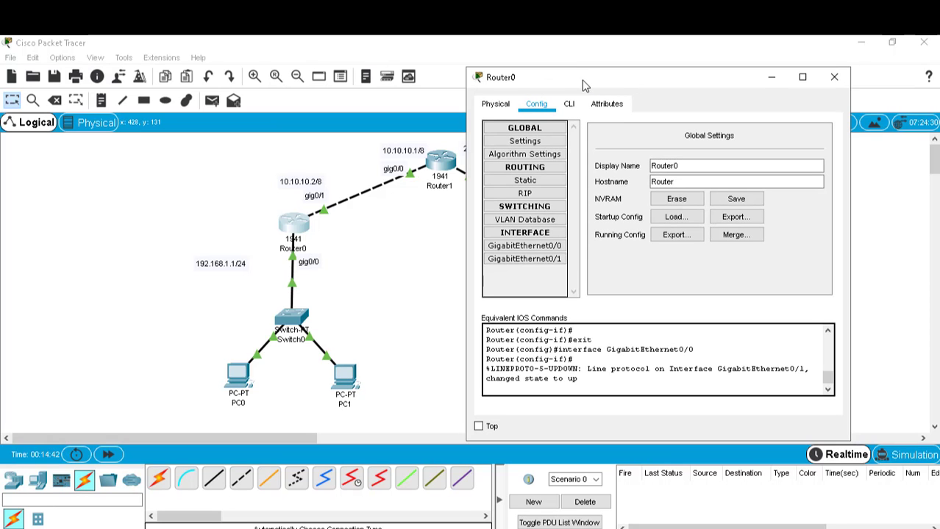
{"action": "left_click", "coordinate": [523, 194]}
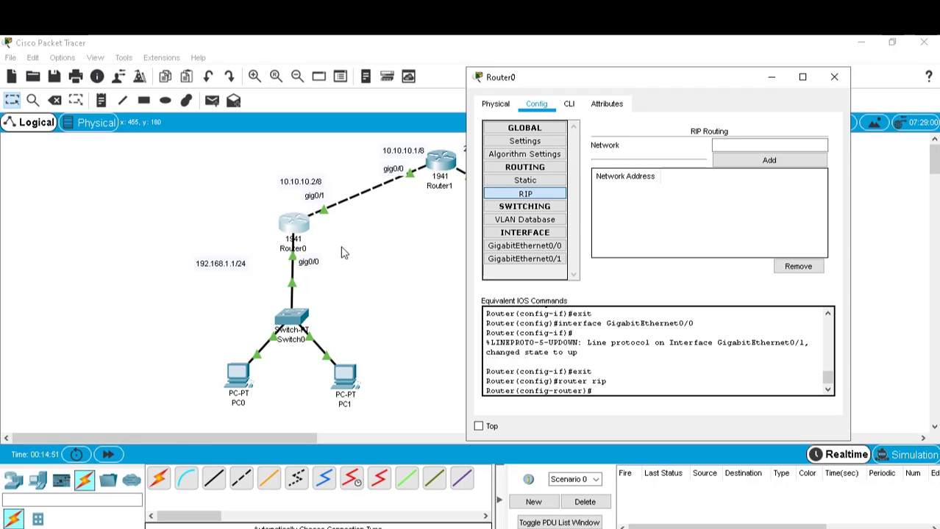
{"action": "left_click", "coordinate": [732, 145]}
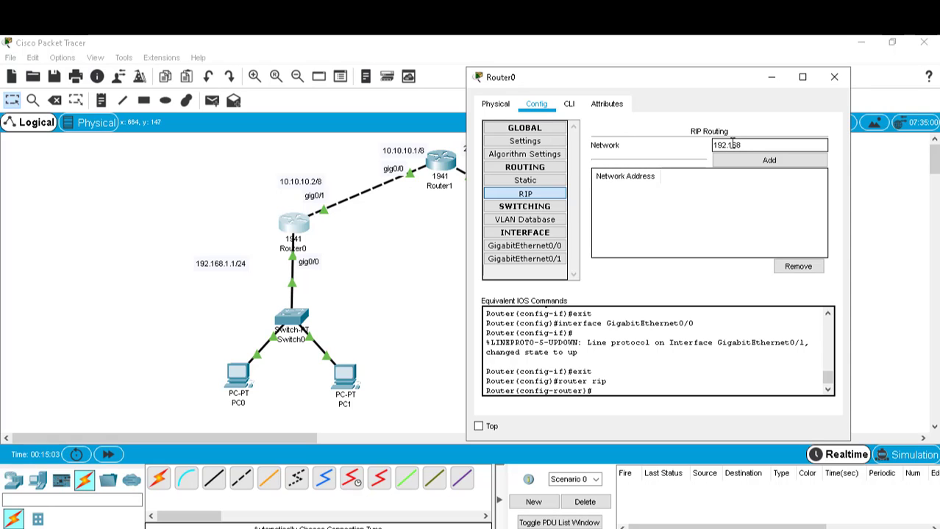
{"action": "type", "text": ".1.0"}
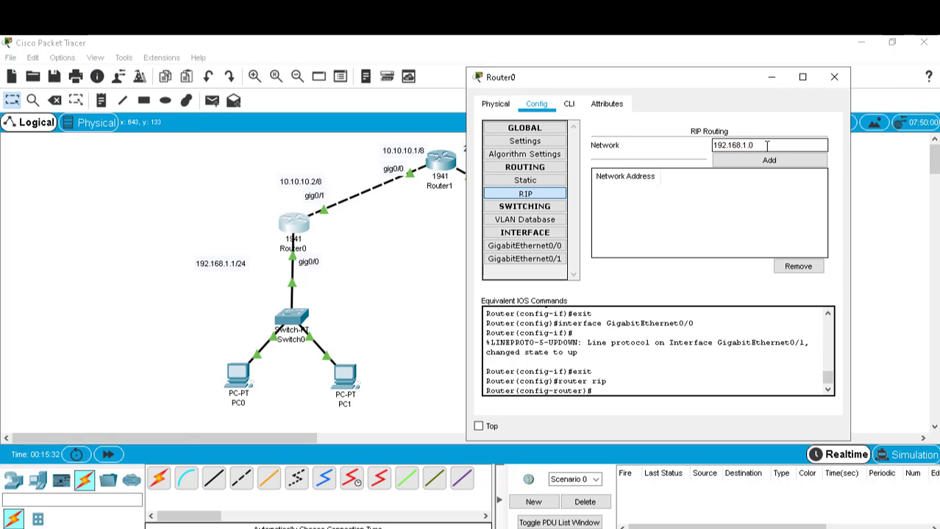
{"action": "left_click", "coordinate": [766, 145]}
{"action": "left_click", "coordinate": [755, 161]}
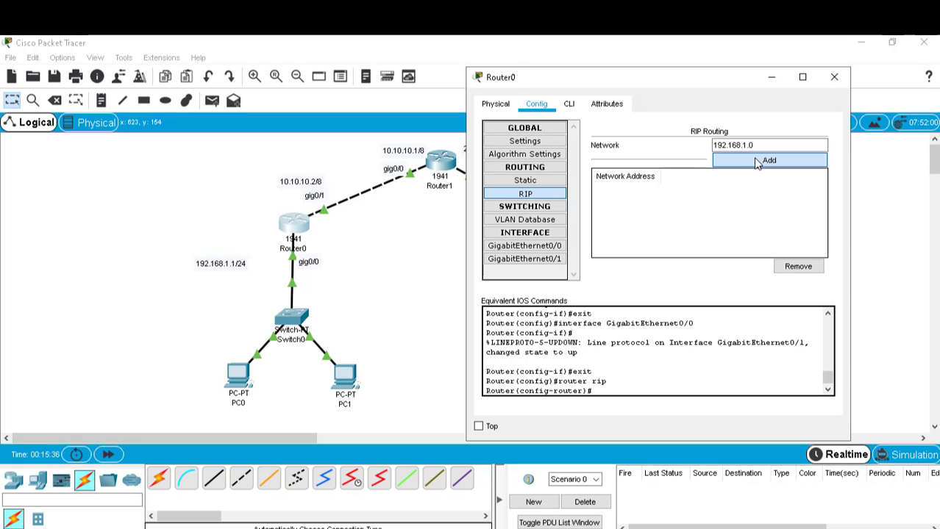
Add the network 10.0.0.0 to Router0's RIP routing and close the router's configuration window
{"action": "left_click", "coordinate": [733, 146]}
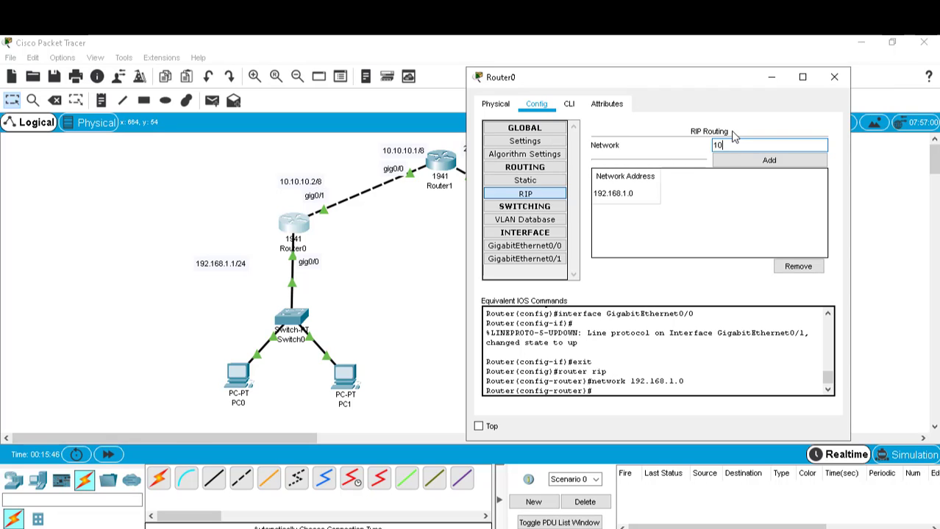
{"action": "type", "text": ".0.0.0"}
{"action": "left_click", "coordinate": [767, 160]}
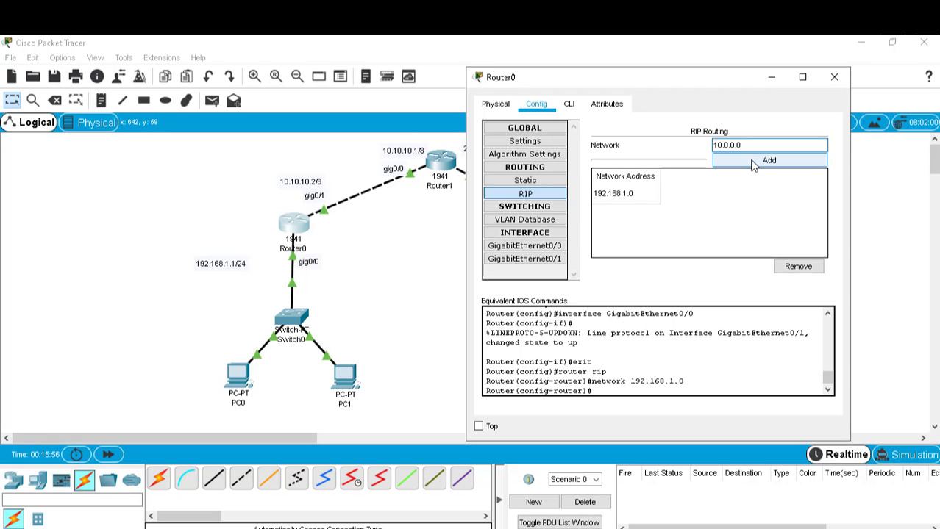
{"action": "left_click", "coordinate": [752, 161]}
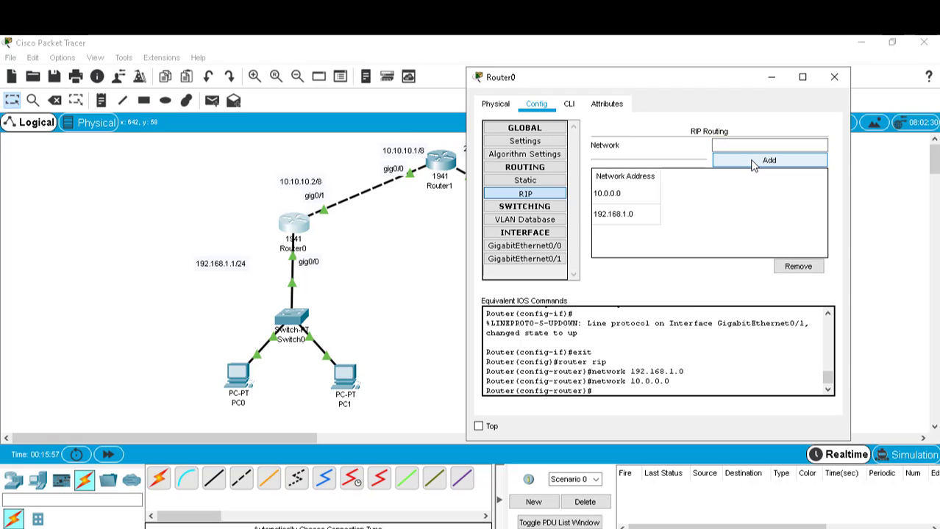
{"action": "left_click", "coordinate": [832, 81]}
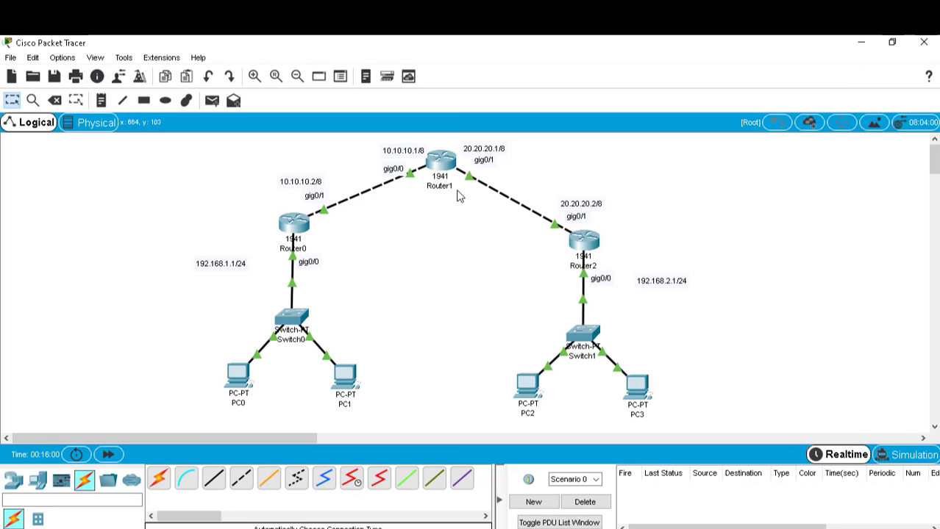
Add the network 10.0.0.0 to Router1's RIP routing configuration
{"action": "left_click", "coordinate": [445, 171]}
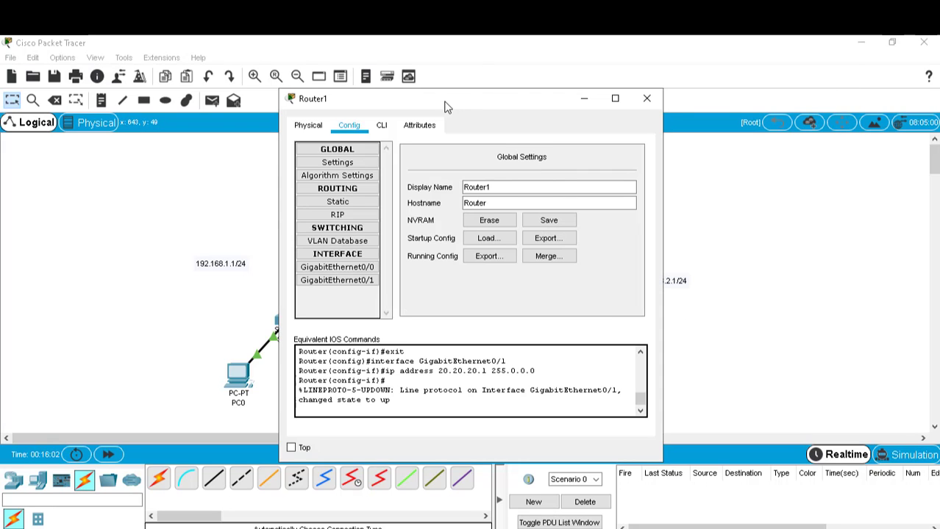
{"action": "left_click_drag", "start_coordinate": [443, 101], "coordinate": [732, 64]}
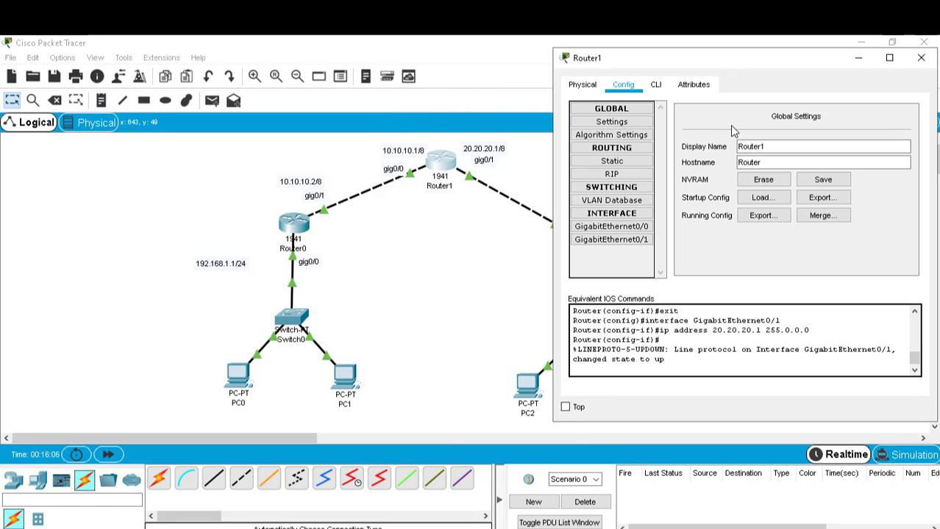
{"action": "left_click", "coordinate": [628, 174]}
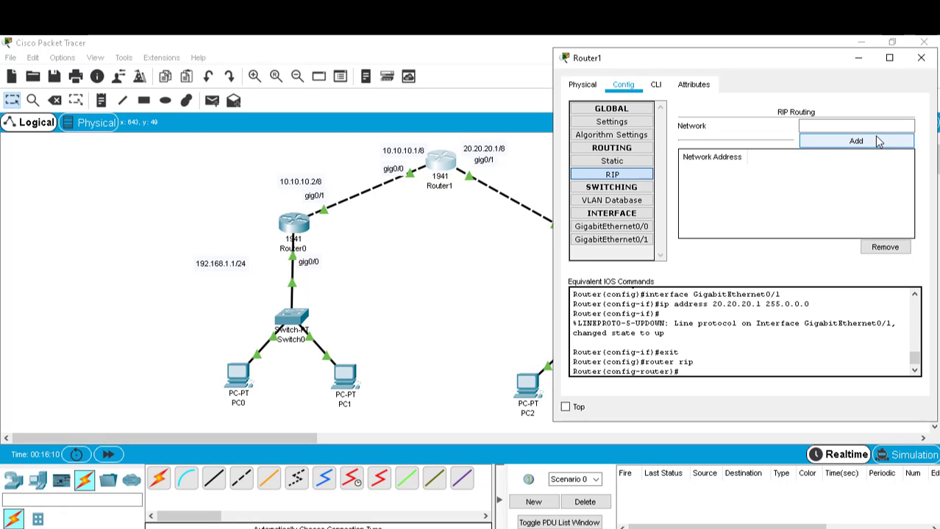
{"action": "left_click", "coordinate": [850, 126]}
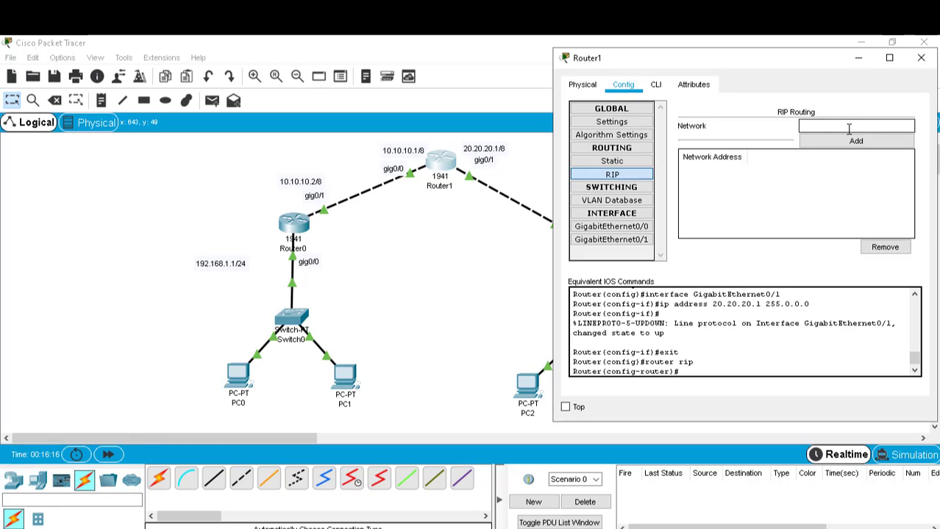
{"action": "type", "text": "10.0.0.0"}
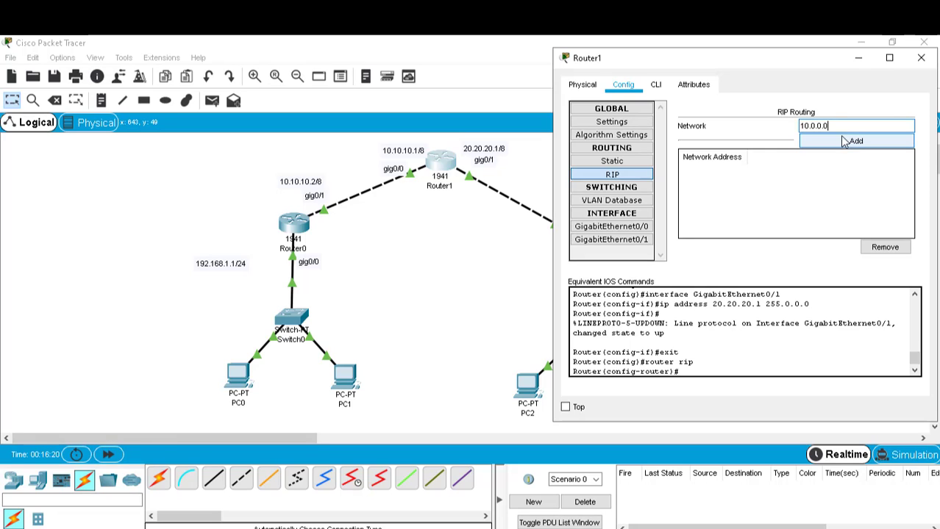
{"action": "left_click", "coordinate": [839, 143]}
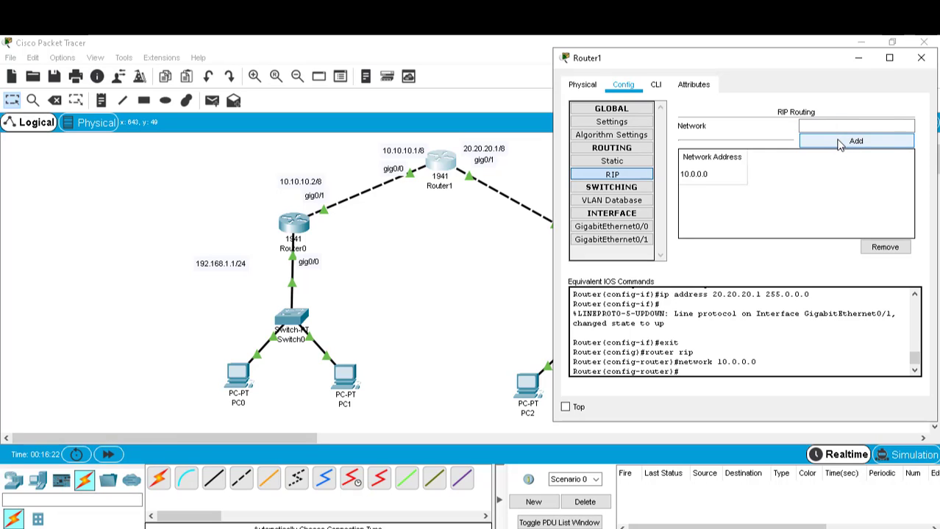
Add the network 20.0.0.0 to Router1's RIP routing and close the router's configuration window
{"action": "left_click", "coordinate": [826, 128]}
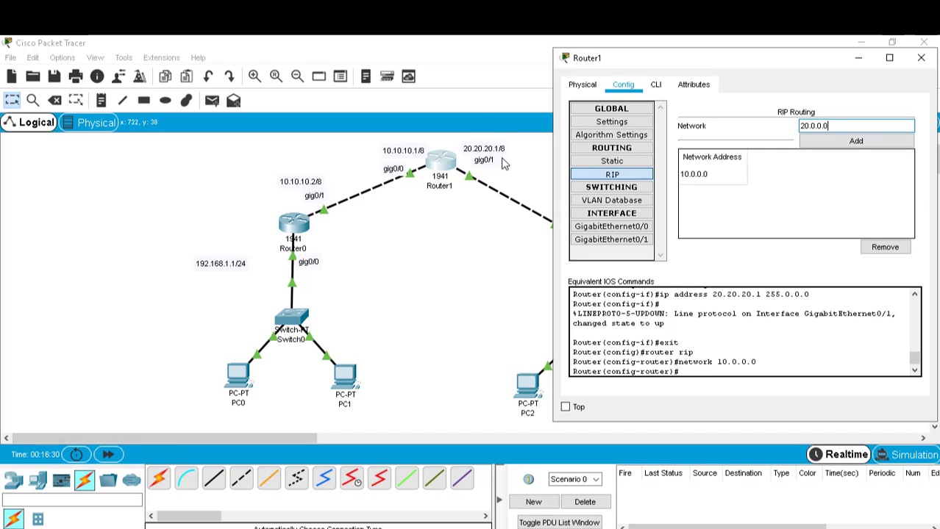
{"action": "left_click", "coordinate": [833, 146]}
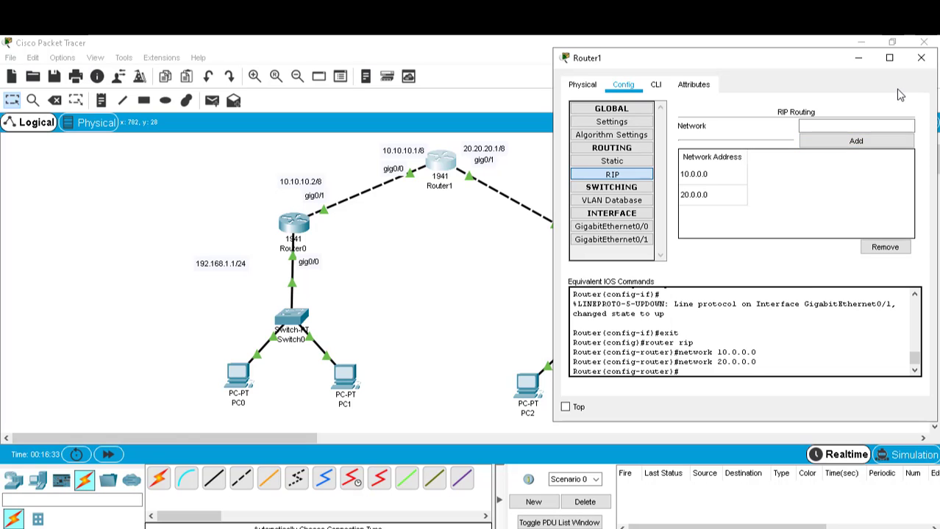
{"action": "left_click", "coordinate": [921, 57]}
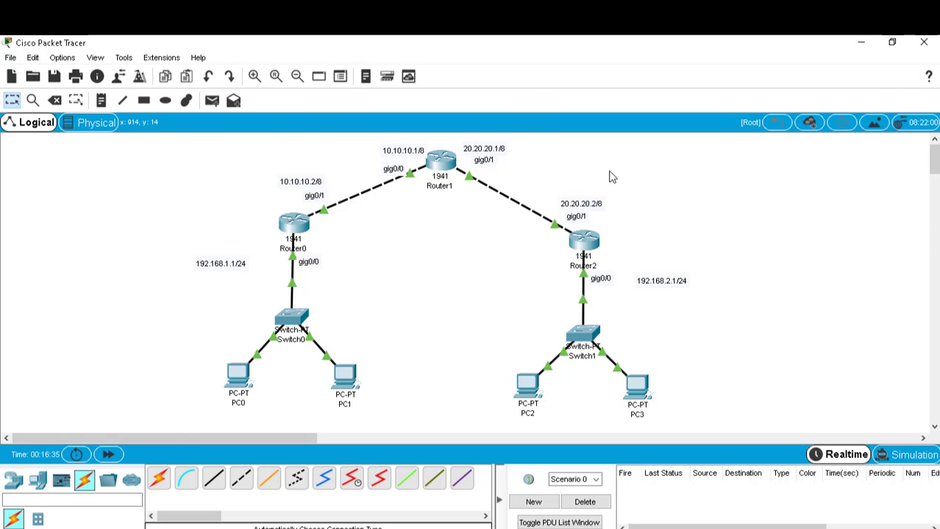
Add the network 192.168.2.0 to Router2's RIP routing configuration
{"action": "left_click", "coordinate": [581, 245]}
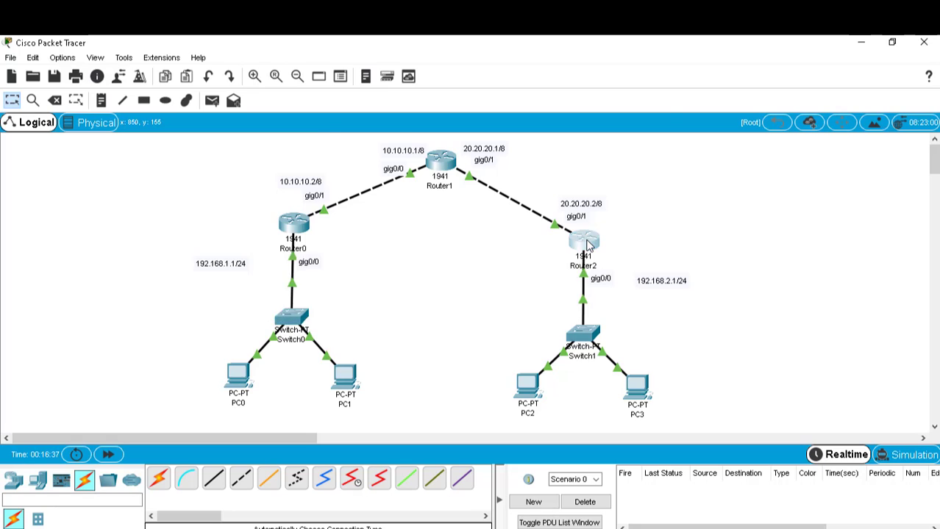
{"action": "left_click_drag", "start_coordinate": [453, 105], "coordinate": [233, 86]}
{"action": "left_click", "coordinate": [133, 197]}
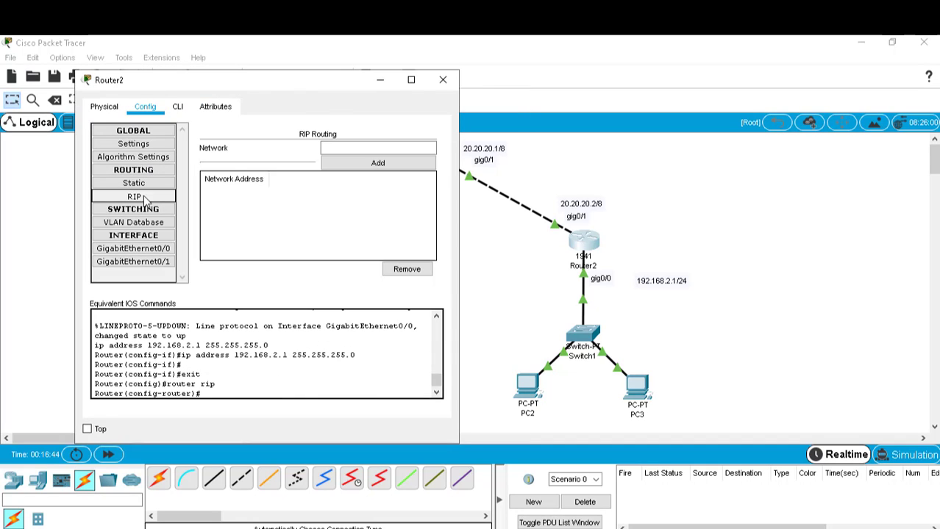
{"action": "left_click", "coordinate": [359, 147]}
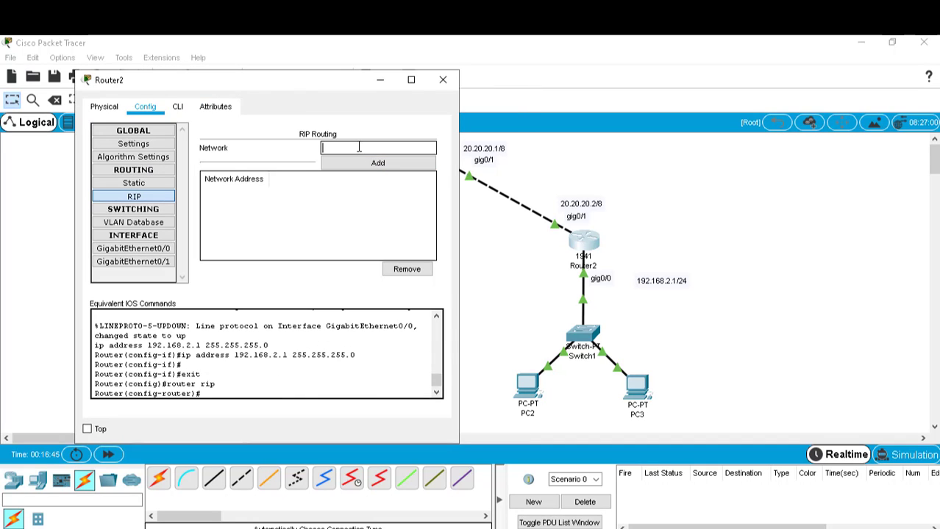
{"action": "type", "text": "192"}
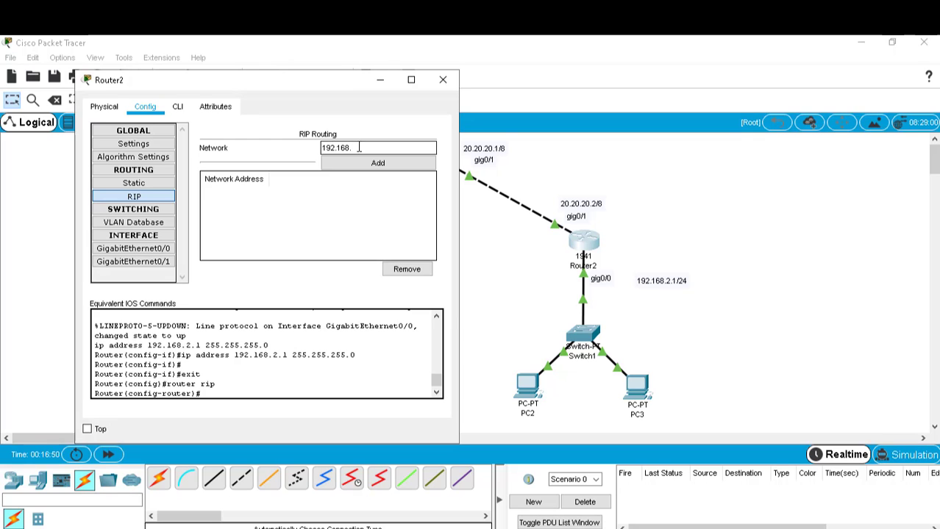
{"action": "type", "text": ".168.2.0"}
{"action": "left_click", "coordinate": [403, 163]}
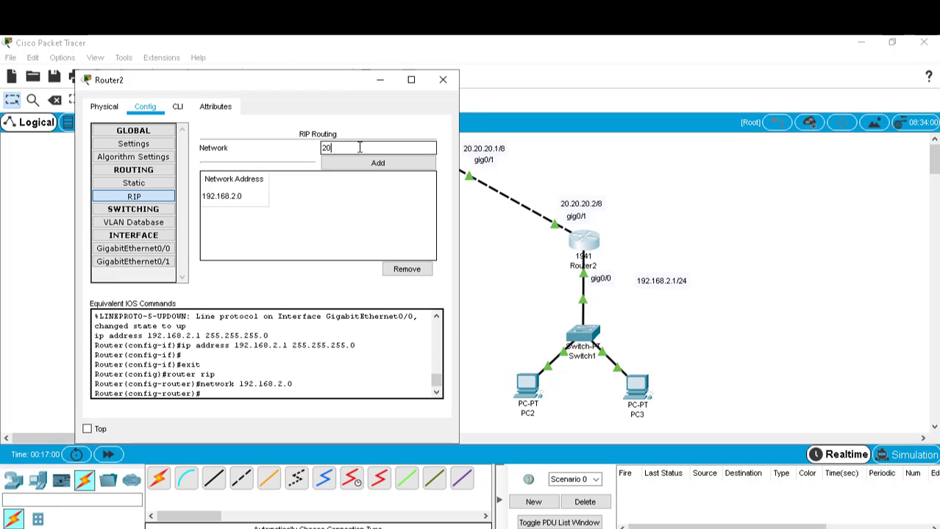
Add the network 20.0.0.0 to Router2's RIP routing configuration
{"action": "left_click", "coordinate": [360, 148]}
{"action": "type", "text": "20.0.0.0"}
{"action": "left_click", "coordinate": [360, 165]}
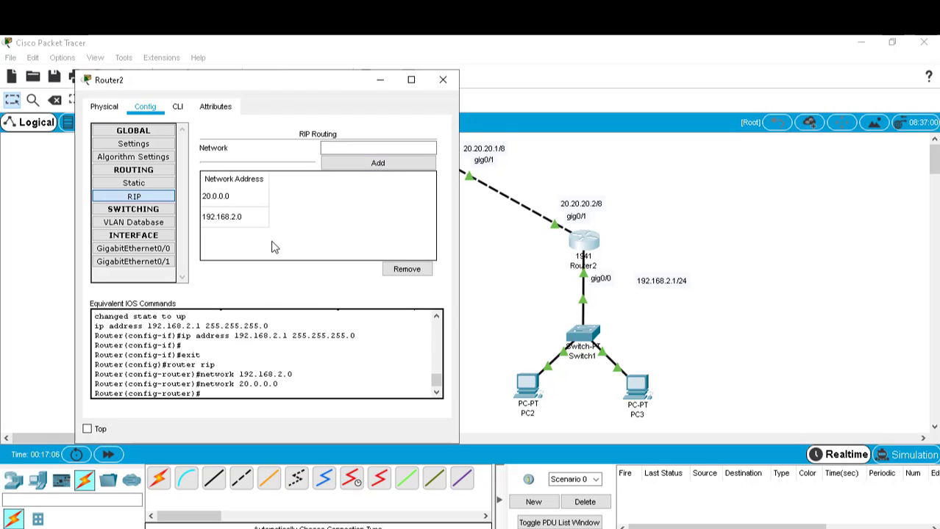
Save Router2's running configuration to NVRAM and close its configuration window
{"action": "left_click", "coordinate": [134, 144]}
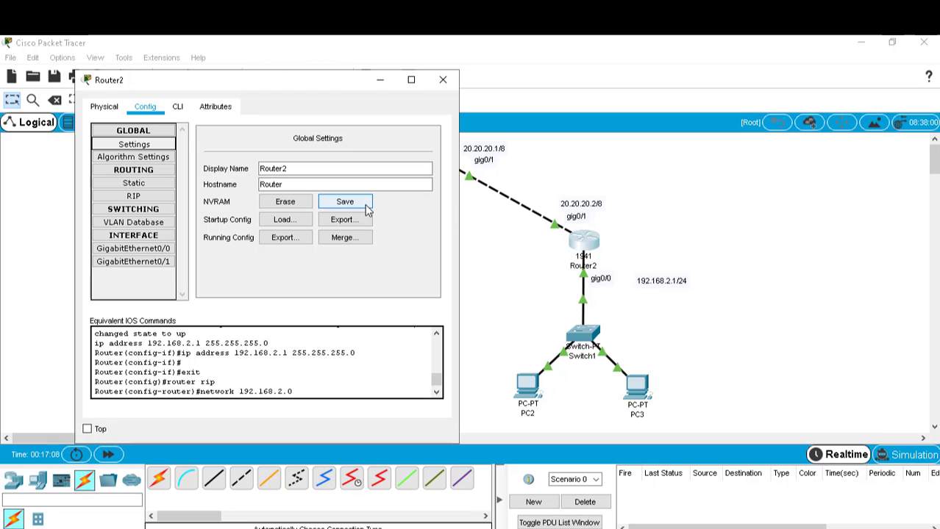
{"action": "left_click", "coordinate": [345, 201]}
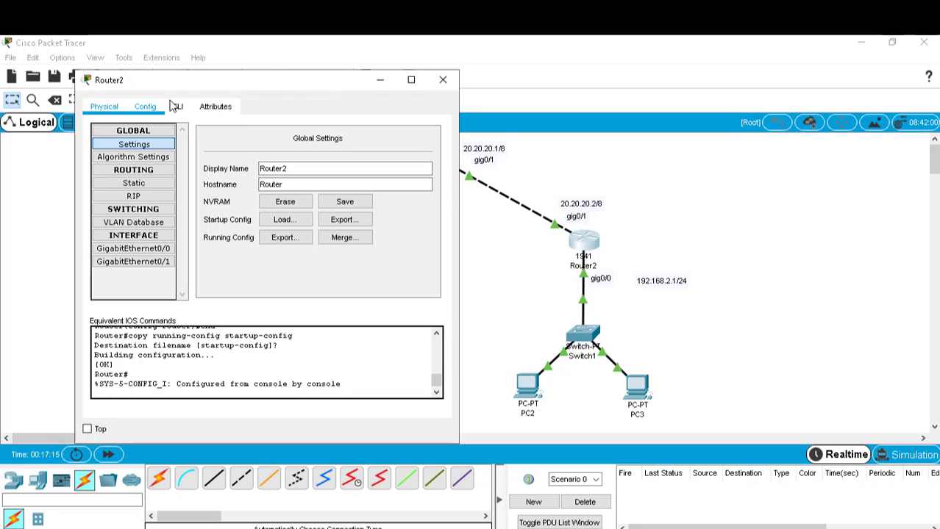
{"action": "left_click", "coordinate": [442, 80]}
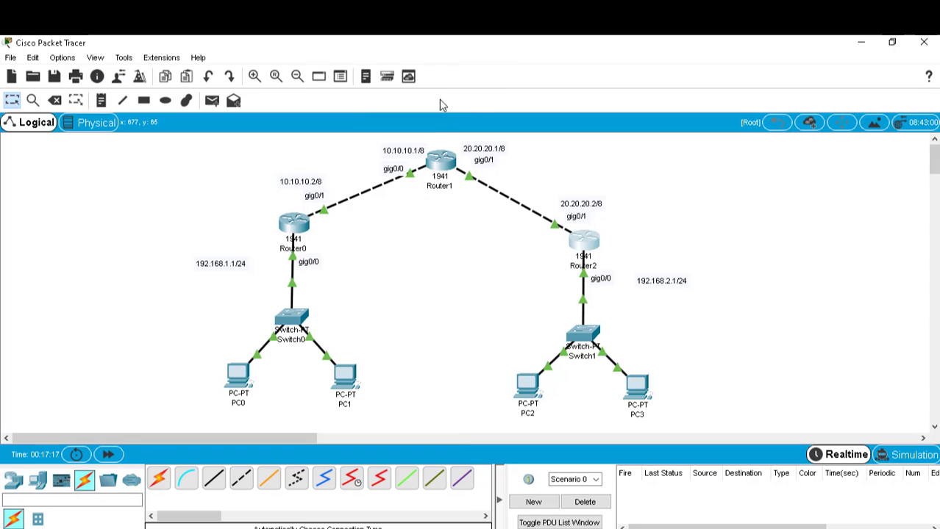
Save Router1's running configuration to NVRAM and close its configuration window
{"action": "left_click", "coordinate": [441, 159]}
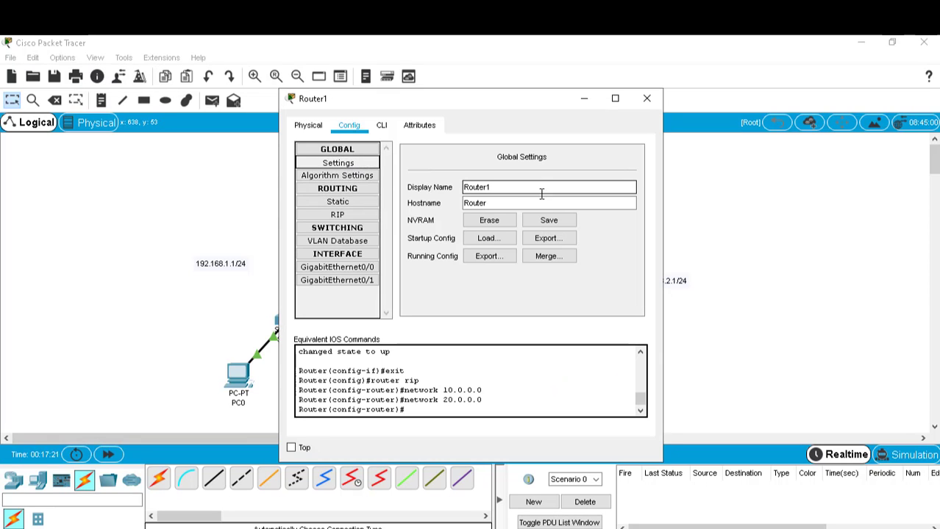
{"action": "left_click", "coordinate": [544, 218]}
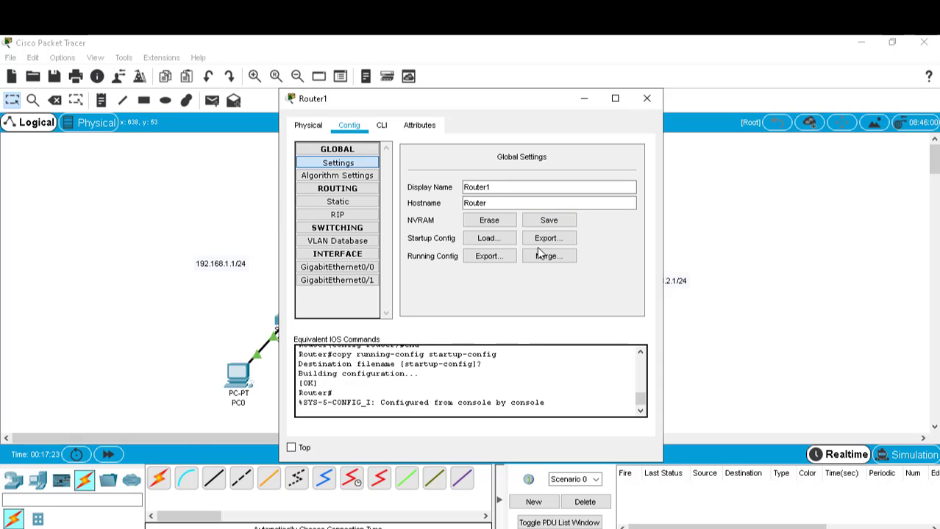
{"action": "left_click", "coordinate": [646, 98]}
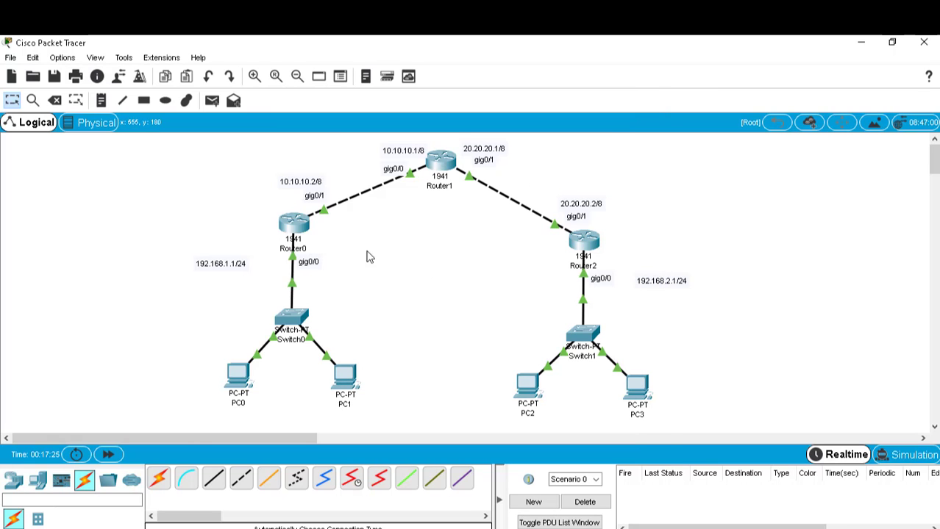
Save Router0's running configuration to NVRAM and close its configuration window
{"action": "left_click", "coordinate": [307, 222]}
{"action": "left_click", "coordinate": [350, 163]}
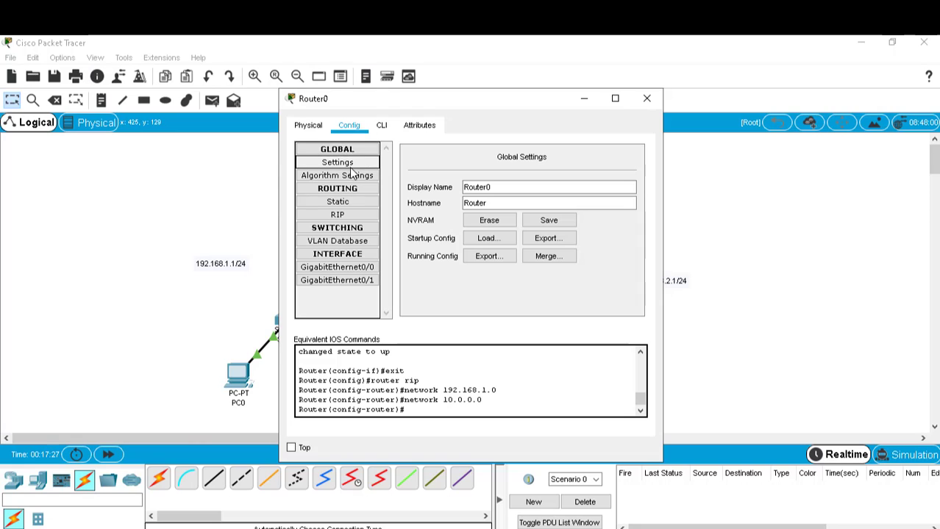
{"action": "left_click", "coordinate": [544, 222]}
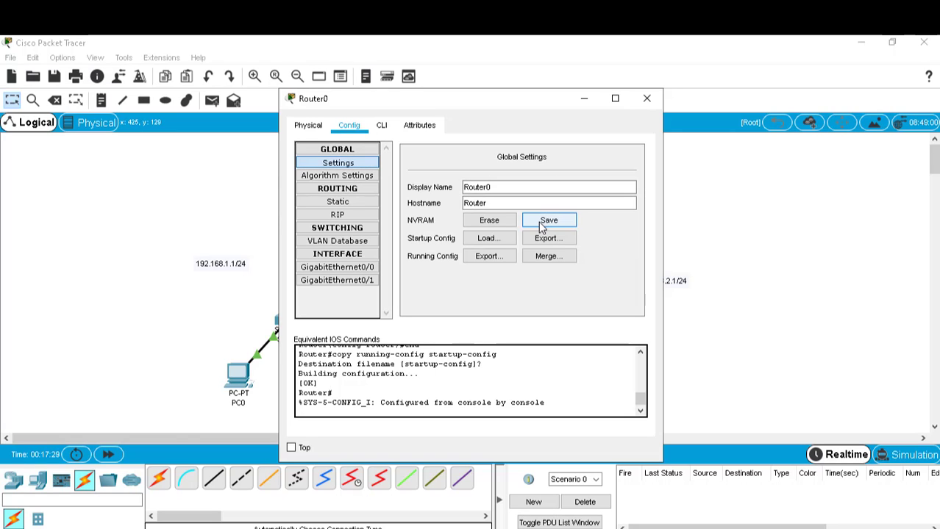
{"action": "left_click", "coordinate": [647, 100]}
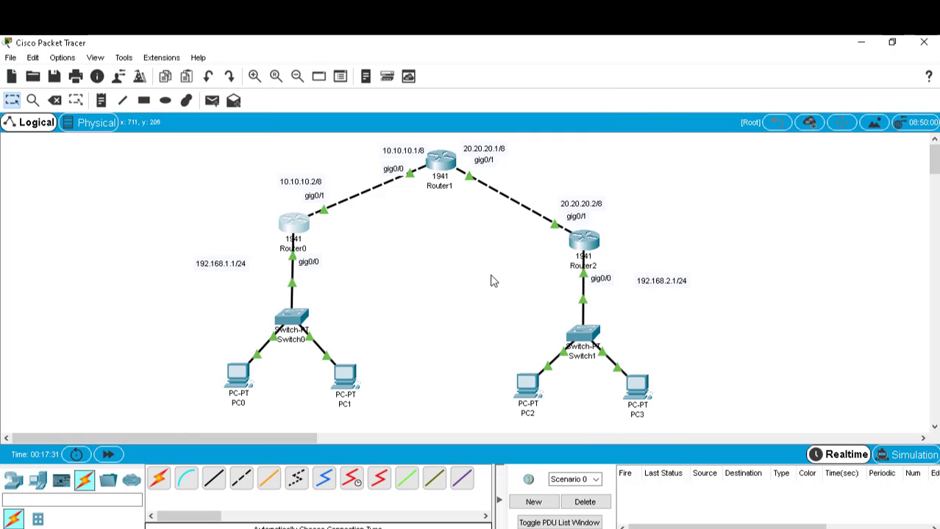
Send a simple PDU from PC0 to Router1 to test connectivity
{"action": "left_click", "coordinate": [211, 102]}
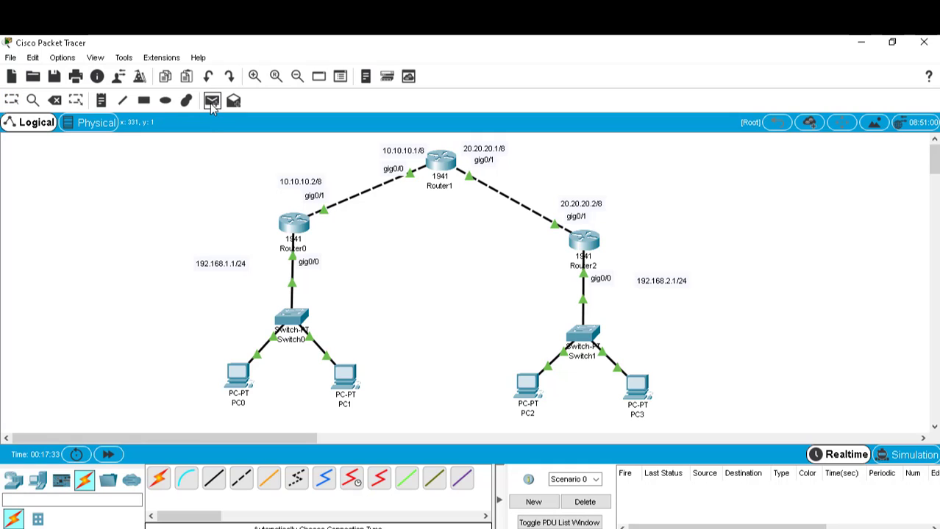
{"action": "left_click", "coordinate": [235, 375]}
{"action": "left_click", "coordinate": [440, 162]}
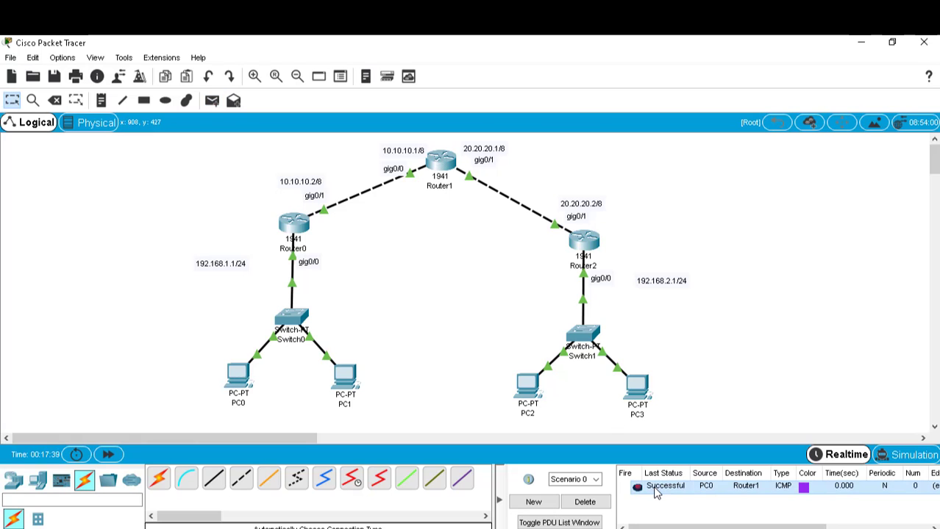
Send a simple PDU from PC0 to PC3 to test connectivity, and delete the PDU scenario
{"action": "left_click", "coordinate": [211, 102]}
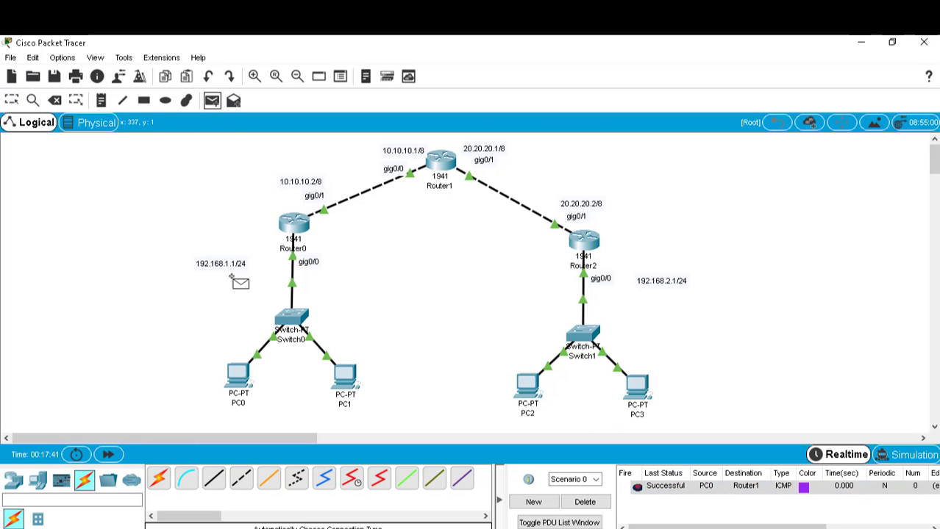
{"action": "left_click", "coordinate": [247, 376]}
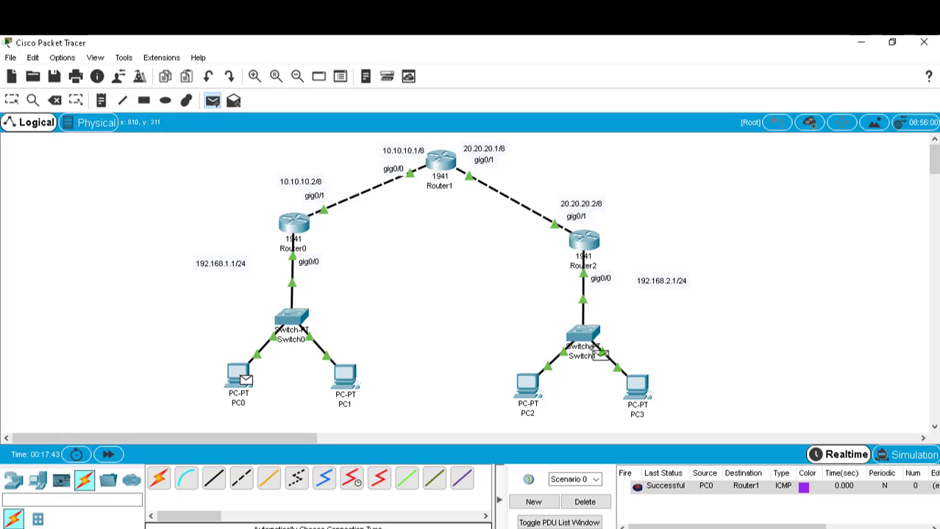
{"action": "left_click", "coordinate": [637, 386]}
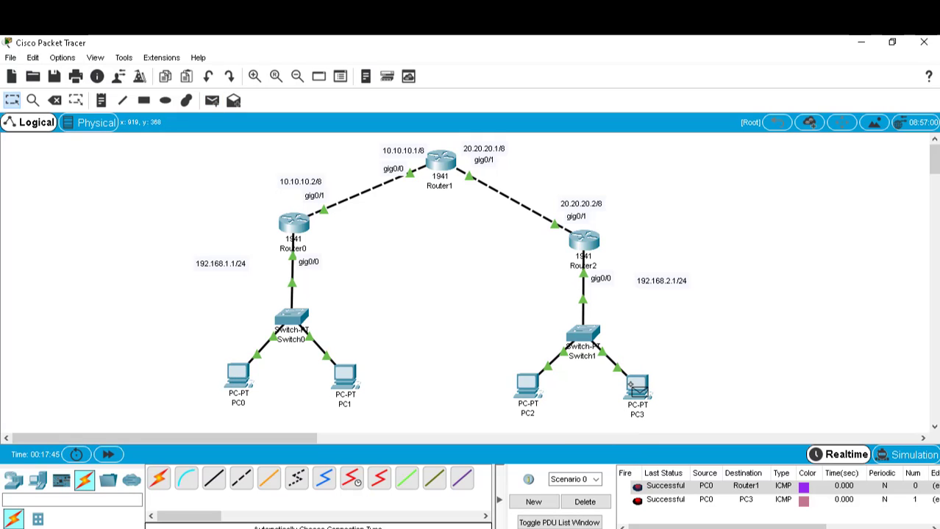
{"action": "left_click", "coordinate": [585, 502]}
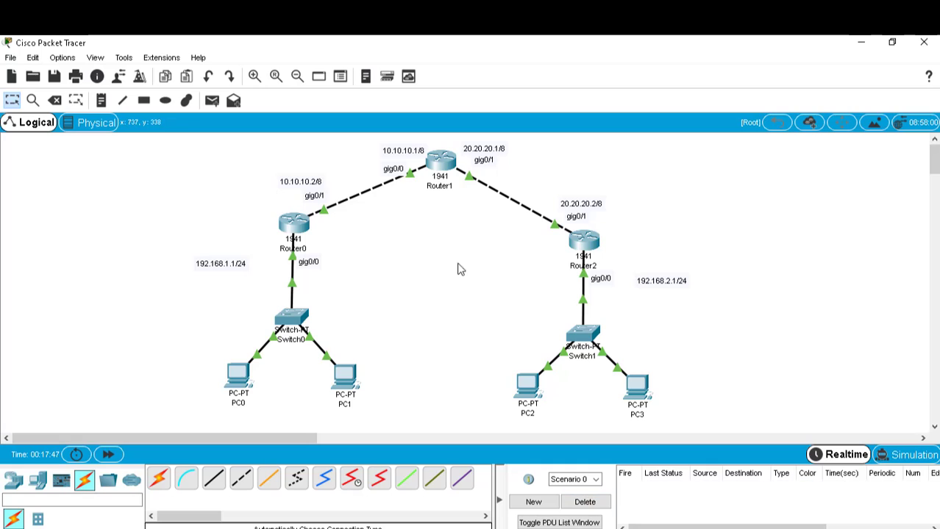
Send a simple PDU from PC2 to PC1 to test the reverse path, and delete the PDU scenario
{"action": "left_click", "coordinate": [213, 101]}
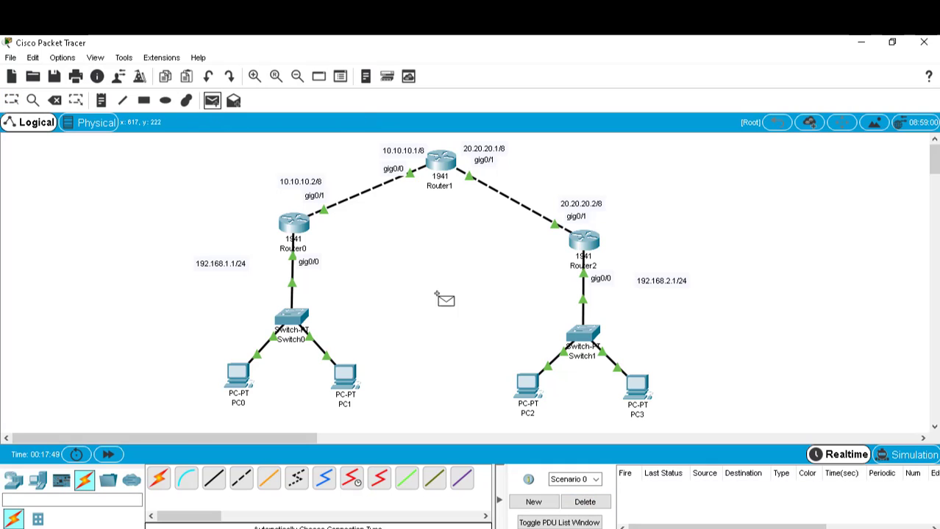
{"action": "left_click", "coordinate": [530, 383]}
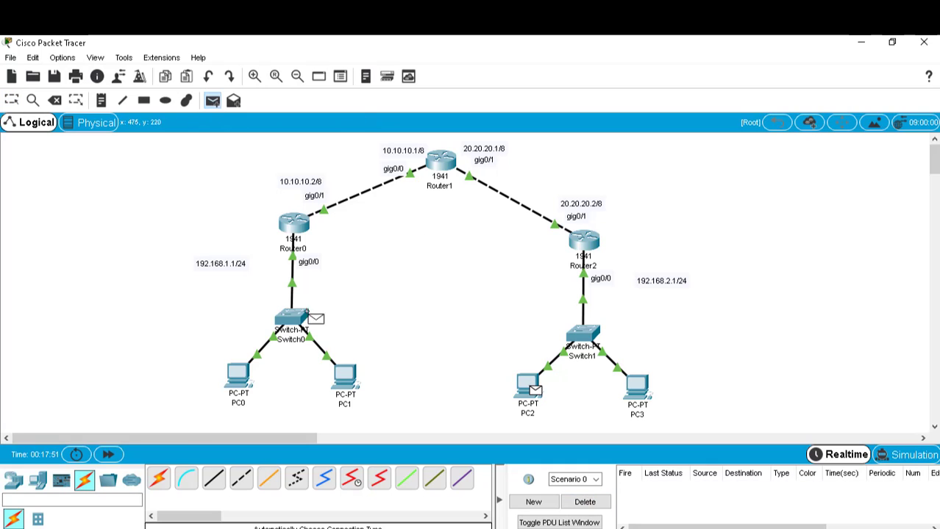
{"action": "left_click", "coordinate": [334, 377]}
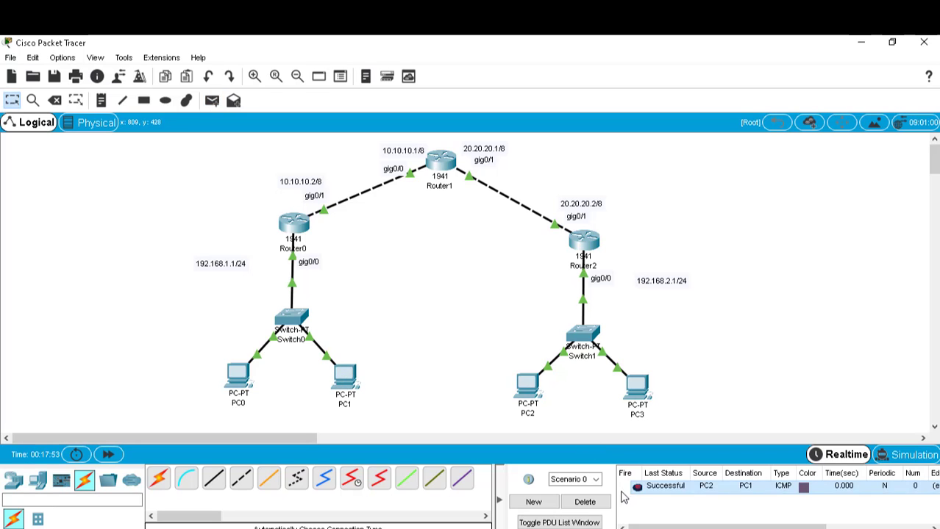
{"action": "left_click", "coordinate": [584, 502]}
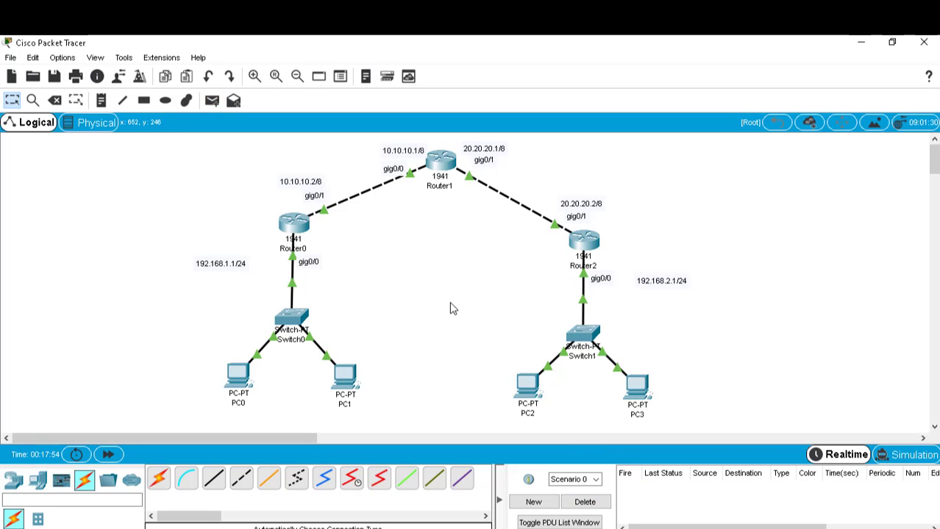
Display Router0's routing table by running show ip route in its command line interface
{"action": "left_click", "coordinate": [295, 225]}
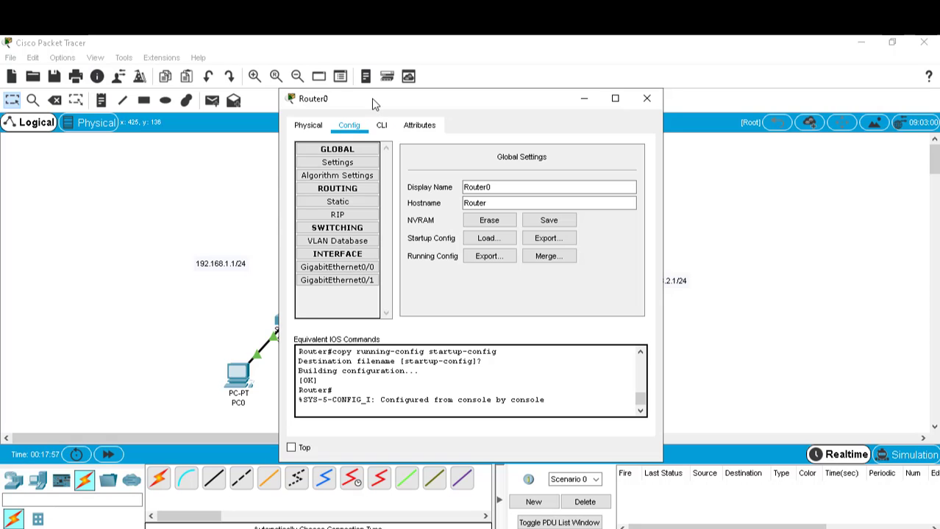
{"action": "left_click_drag", "start_coordinate": [373, 100], "coordinate": [550, 72]}
{"action": "left_click", "coordinate": [560, 98]}
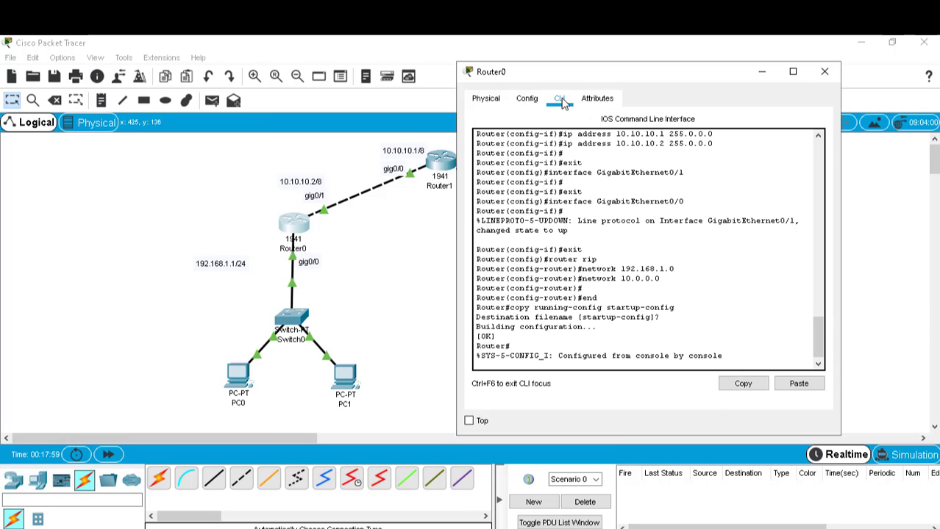
{"action": "key", "text": "Return"}
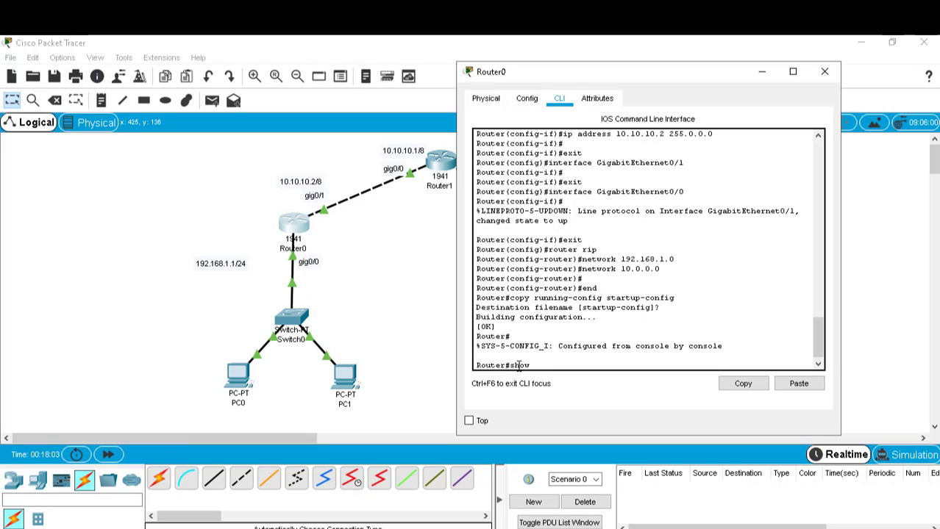
{"action": "type", "text": "show ip route"}
{"action": "key", "text": "Return"}
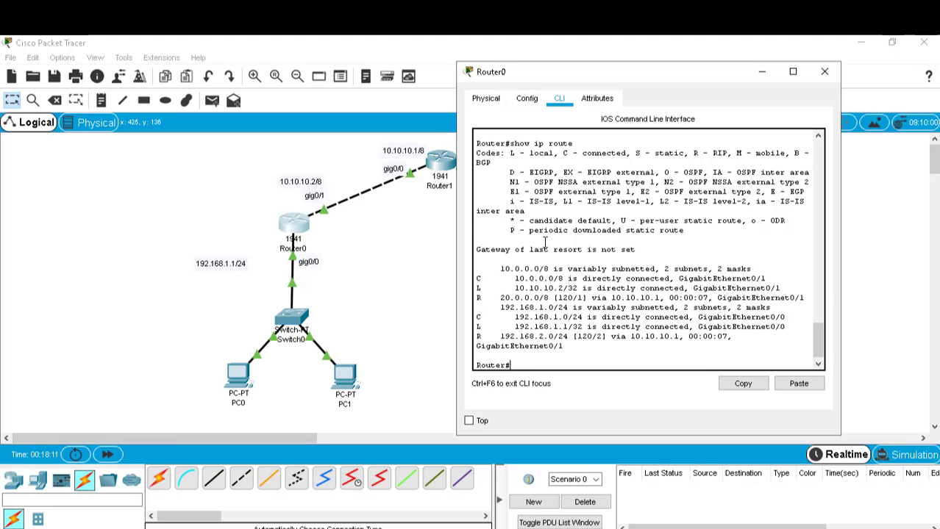
Examine the RIP code and the next hop and exit interface of the 20.0.0.0/8 route, and close Router0's window
{"action": "double_click", "coordinate": [664, 172]}
{"action": "left_click_drag", "start_coordinate": [690, 153], "coordinate": [720, 156]}
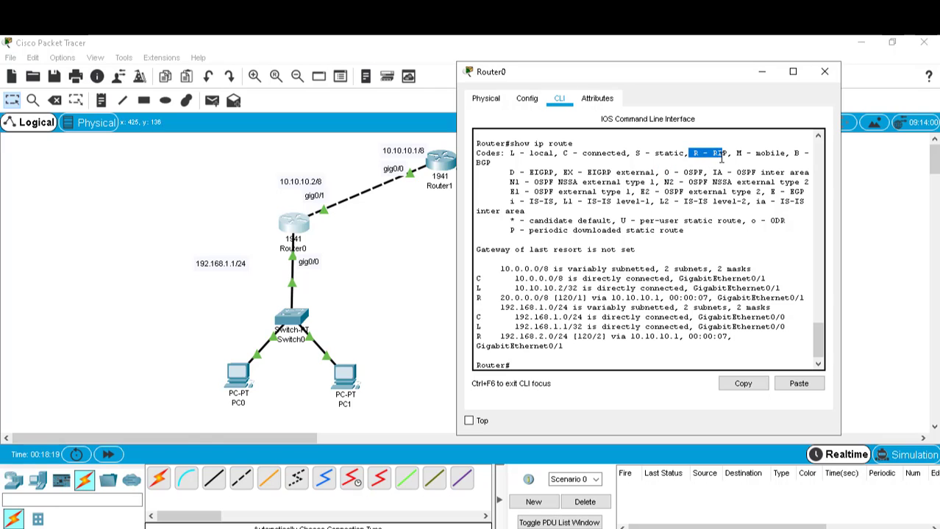
{"action": "left_click_drag", "start_coordinate": [477, 298], "coordinate": [544, 296]}
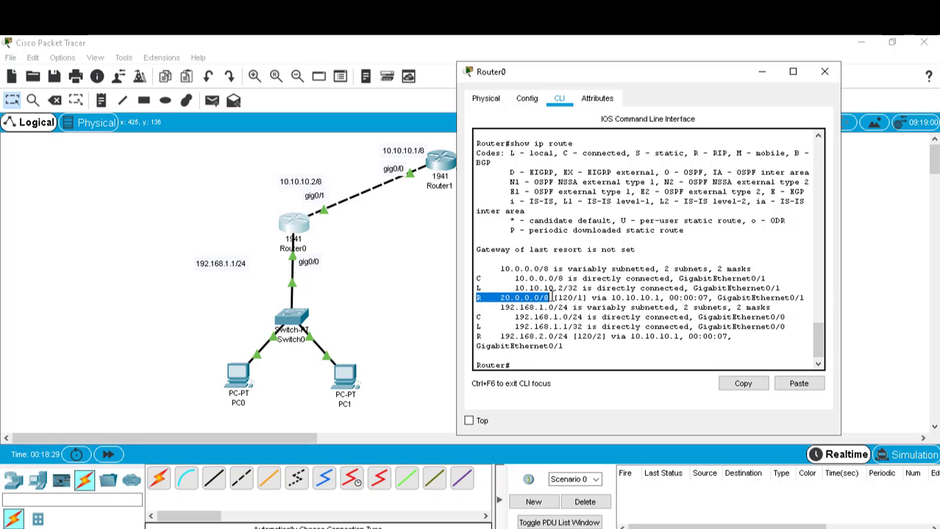
{"action": "left_click_drag", "start_coordinate": [552, 298], "coordinate": [666, 298]}
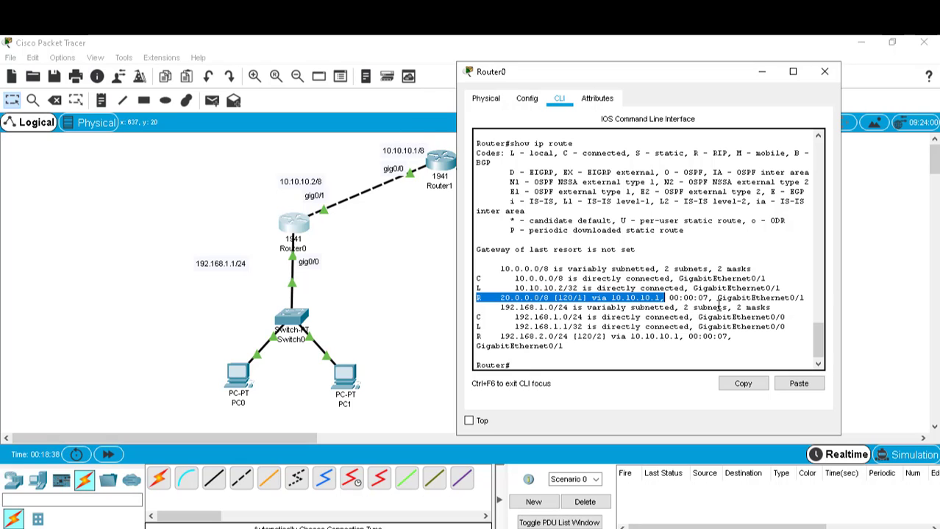
{"action": "left_click_drag", "start_coordinate": [718, 298], "coordinate": [804, 298]}
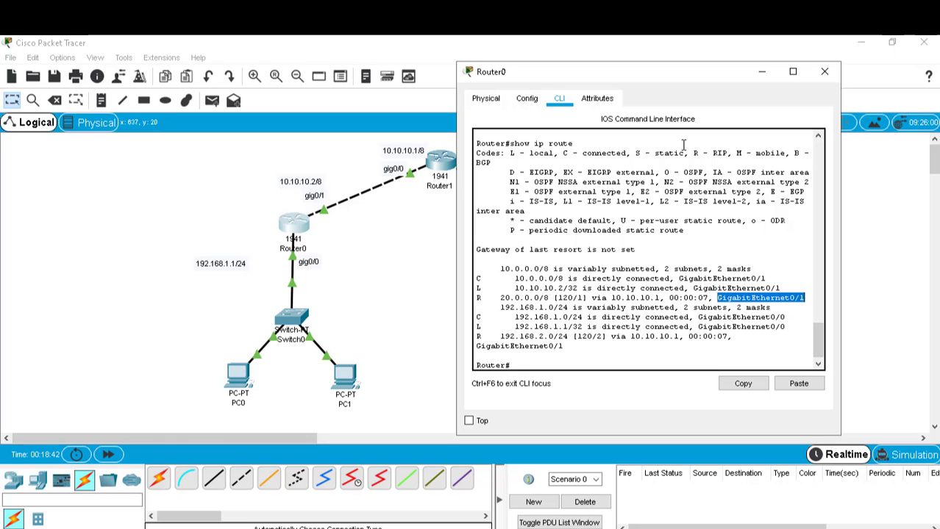
{"action": "left_click", "coordinate": [522, 363]}
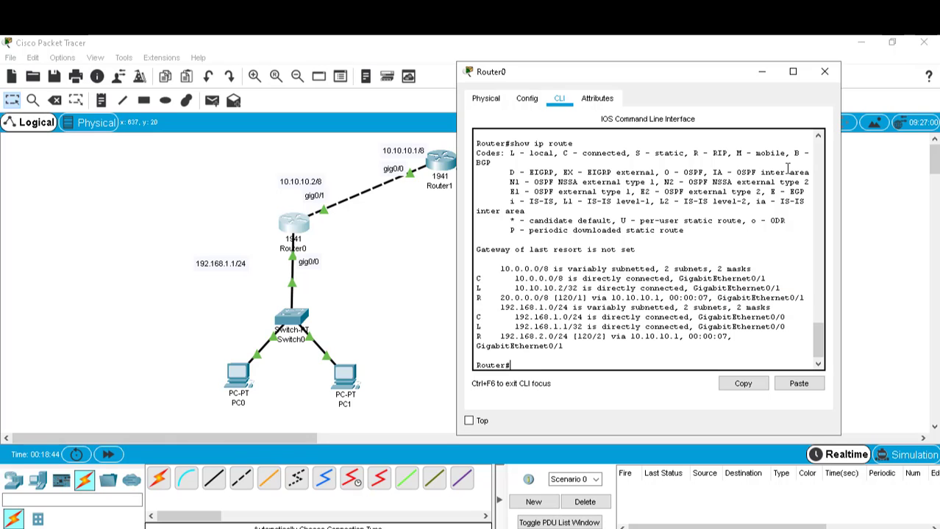
{"action": "left_click", "coordinate": [824, 71]}
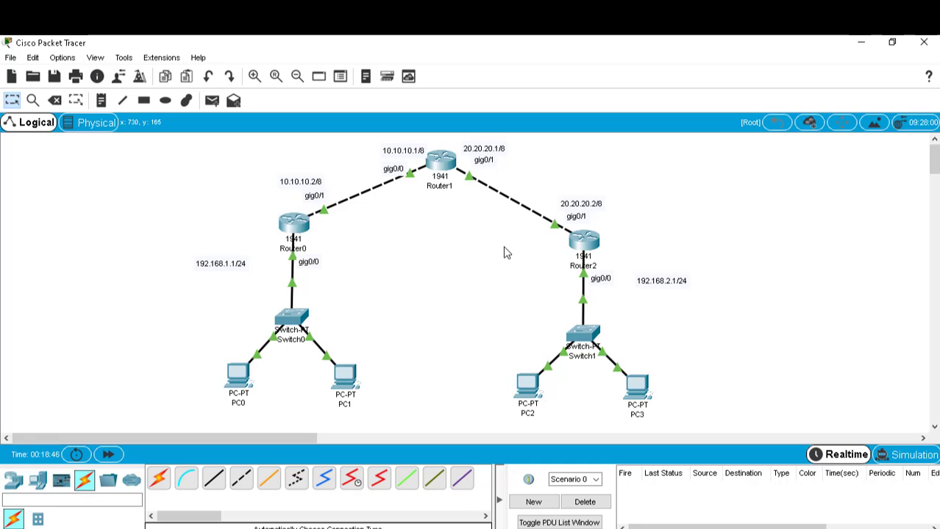
Run show ip route in Router2's command line interface, examine its RIP routes, and close the router's window
{"action": "left_click", "coordinate": [586, 243]}
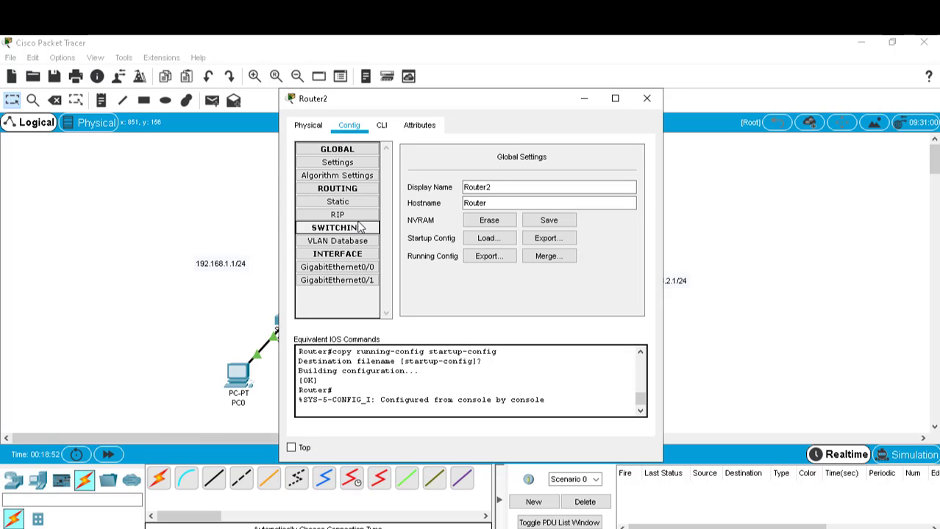
{"action": "left_click", "coordinate": [379, 128]}
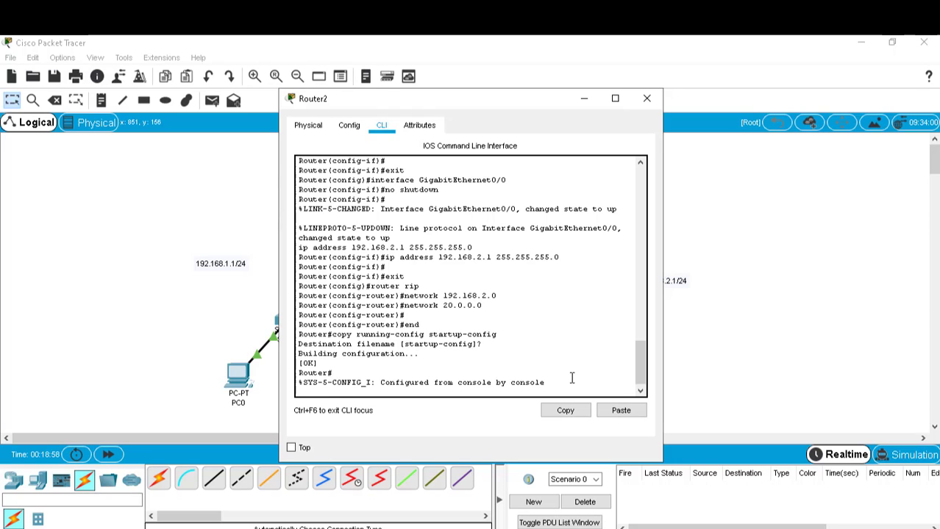
{"action": "key", "text": "Return"}
{"action": "type", "text": "show"}
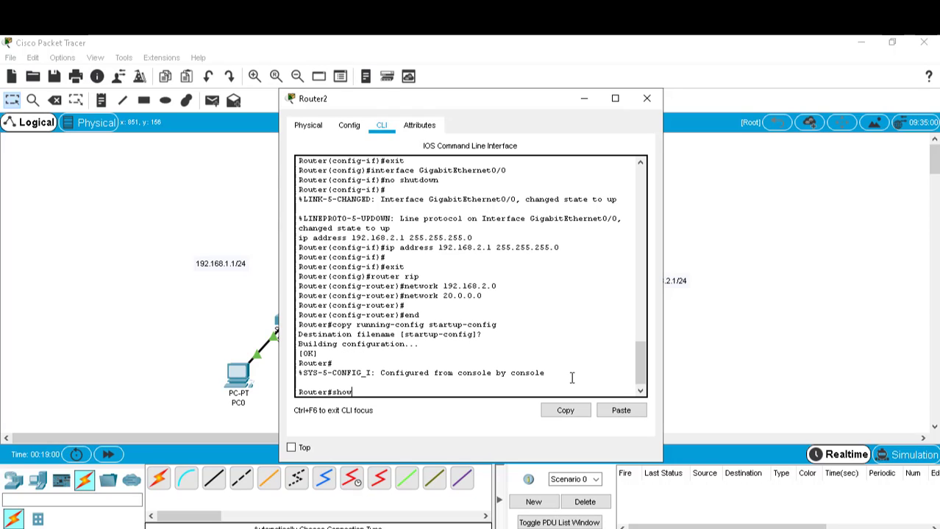
{"action": "type", "text": " ip route"}
{"action": "key", "text": "Return"}
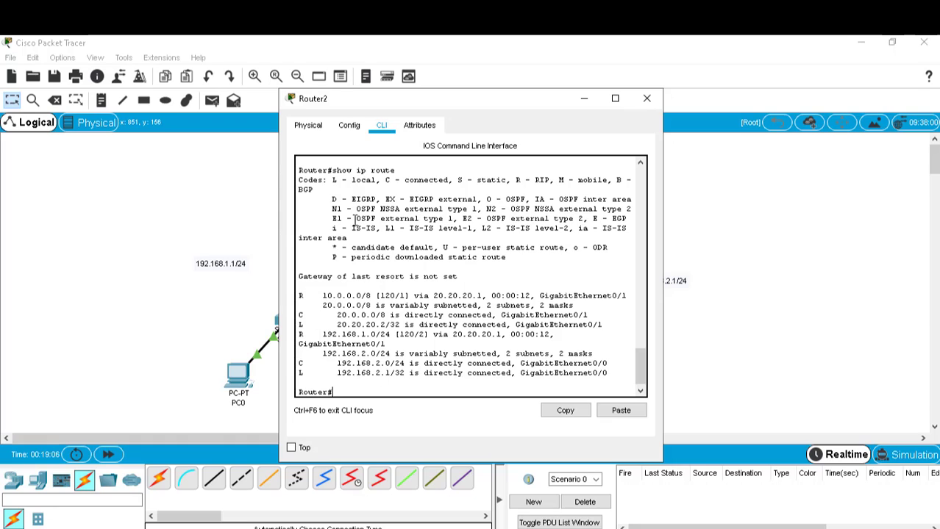
{"action": "left_click_drag", "start_coordinate": [300, 335], "coordinate": [297, 335]}
{"action": "left_click", "coordinate": [646, 100]}
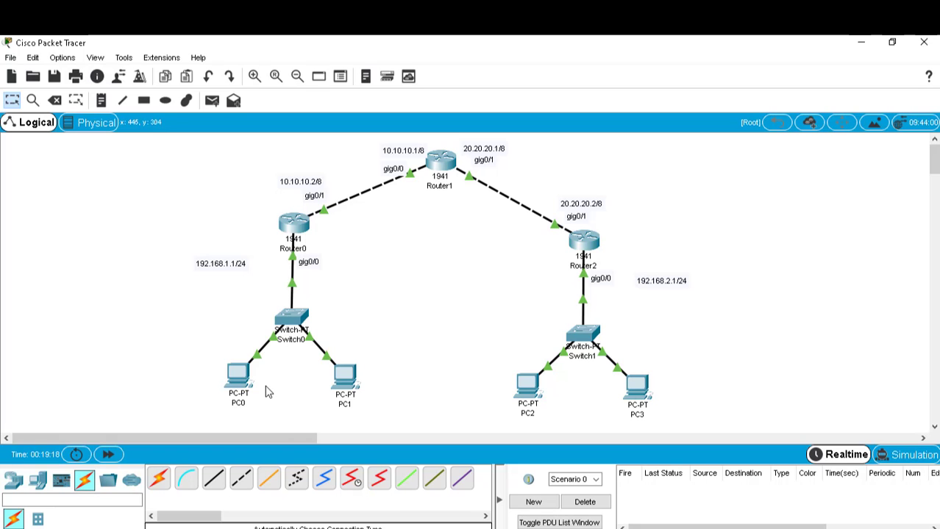
{"action": "left_click", "coordinate": [239, 378]}
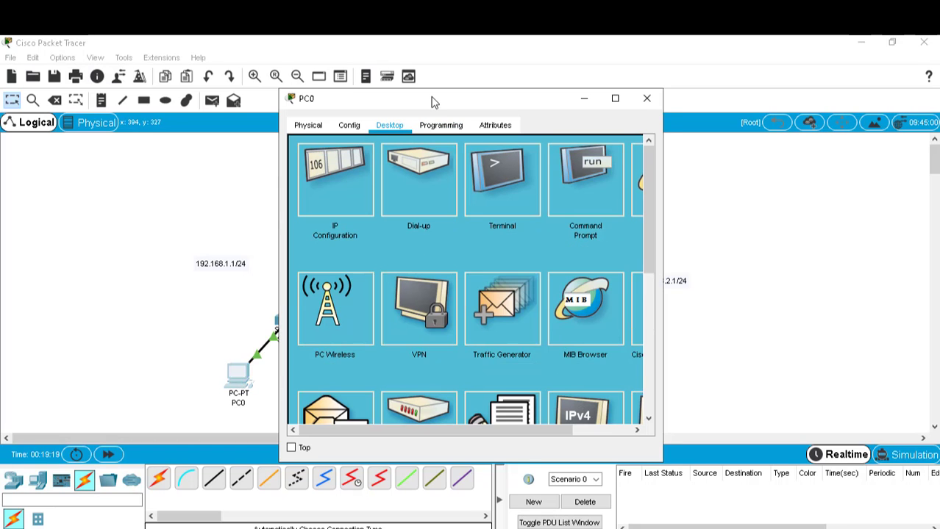
{"action": "left_click_drag", "start_coordinate": [433, 98], "coordinate": [445, 81]}
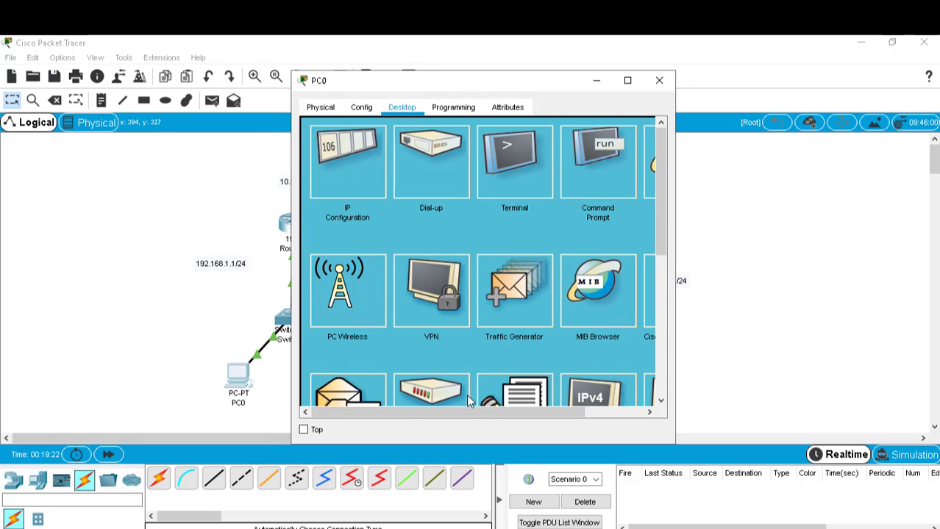
{"action": "left_click", "coordinate": [659, 80]}
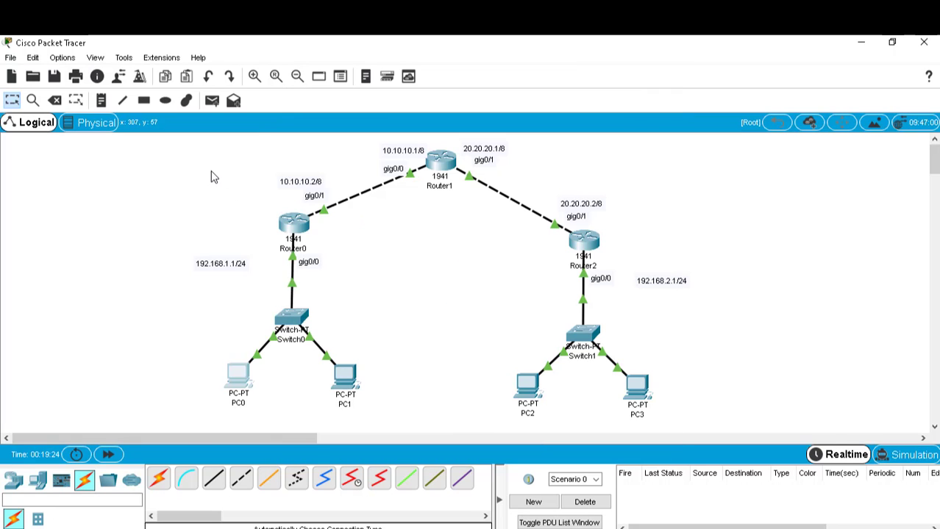
Send a simple PDU from PC0 to PC2 to test connectivity between the two LANs
{"action": "left_click", "coordinate": [212, 100]}
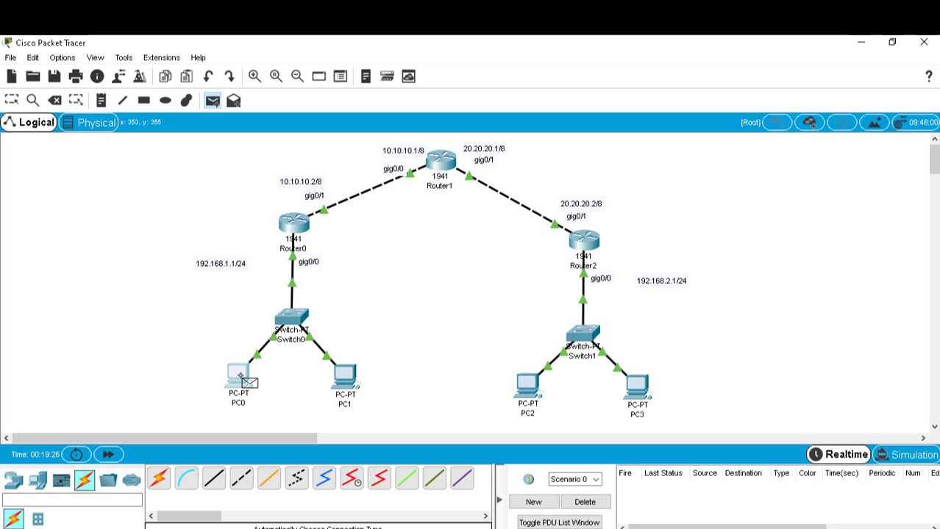
{"action": "left_click", "coordinate": [240, 376]}
{"action": "left_click", "coordinate": [527, 389]}
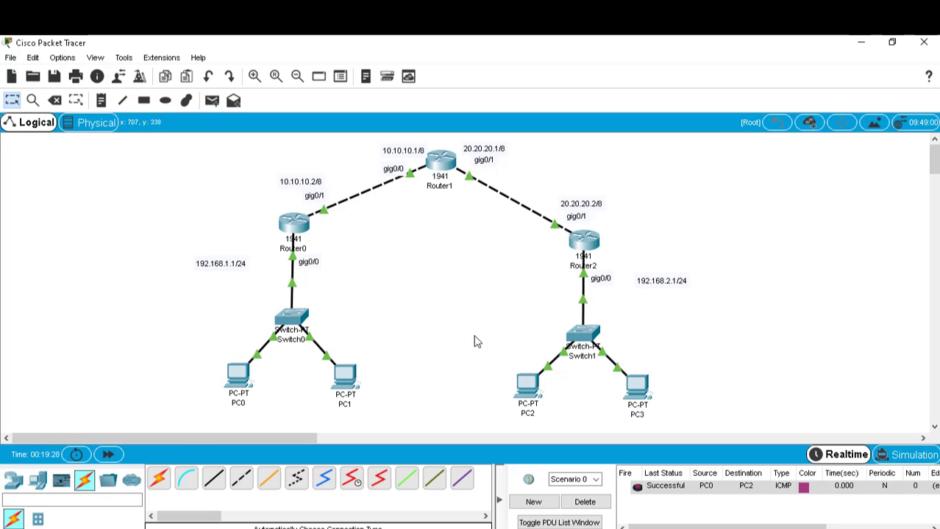
Open PC0's Command Prompt and move its window aside so that PC2 is uncovered
{"action": "left_click", "coordinate": [240, 377]}
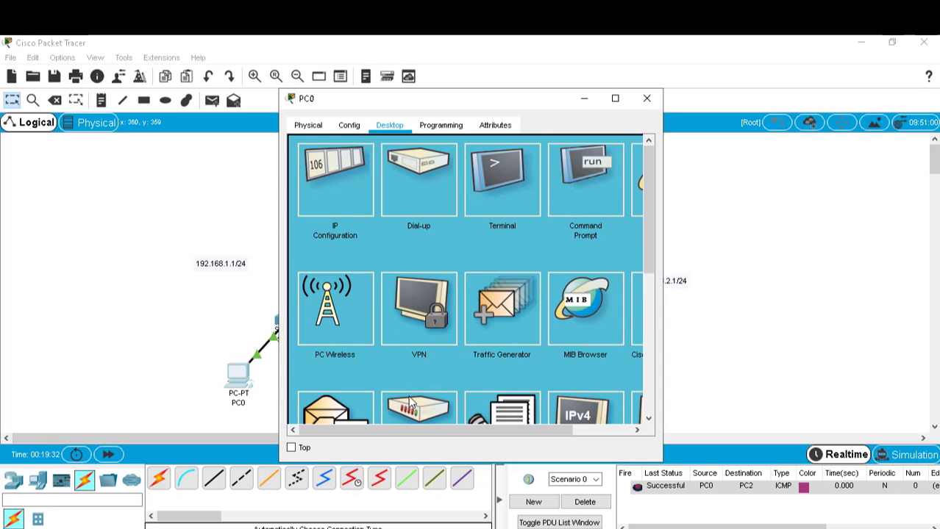
{"action": "left_click_drag", "start_coordinate": [386, 428], "coordinate": [415, 428]}
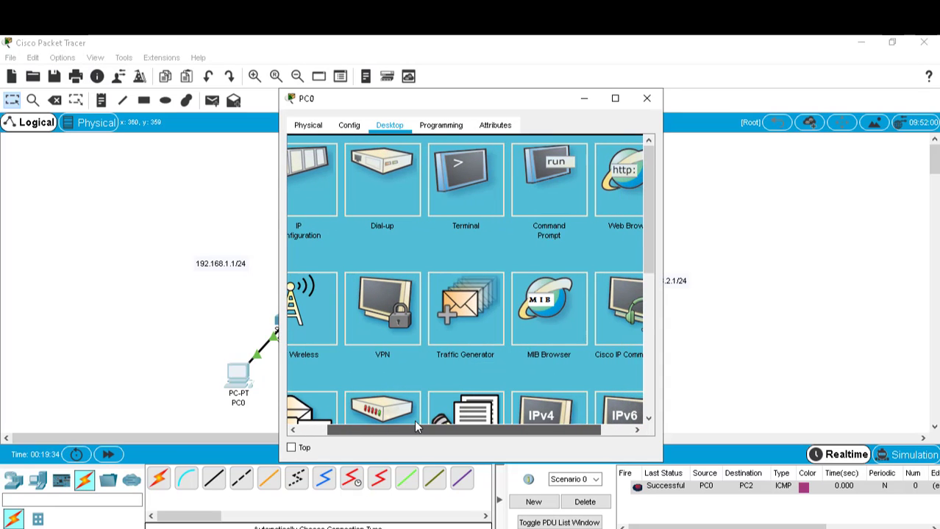
{"action": "left_click", "coordinate": [557, 210]}
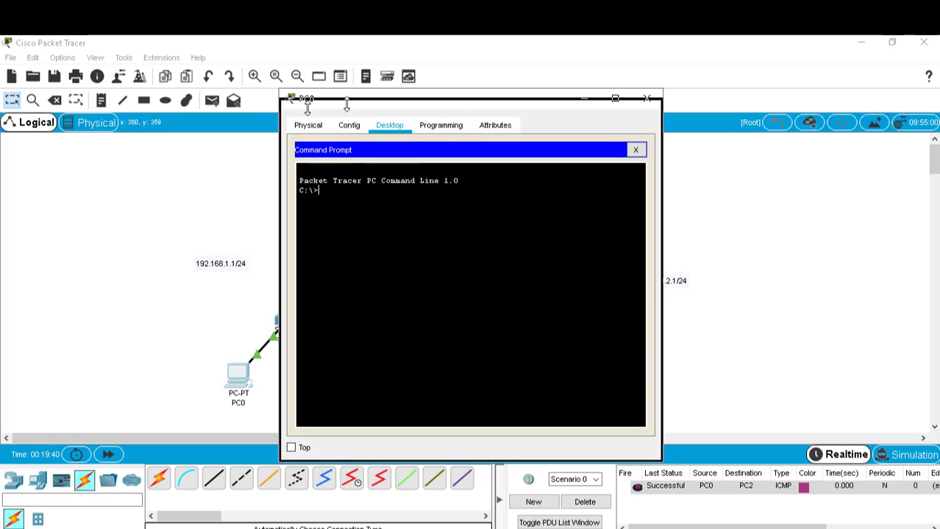
{"action": "left_click_drag", "start_coordinate": [331, 115], "coordinate": [667, 84]}
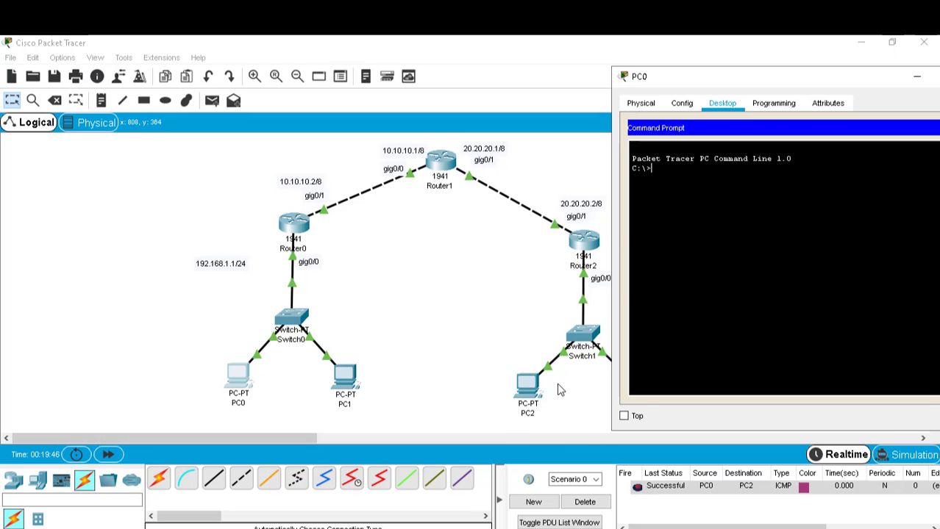
Add the text note 192.168.2.2 at PC2 and move it clear of the PC icon
{"action": "left_click", "coordinate": [455, 311]}
{"action": "left_click", "coordinate": [100, 101]}
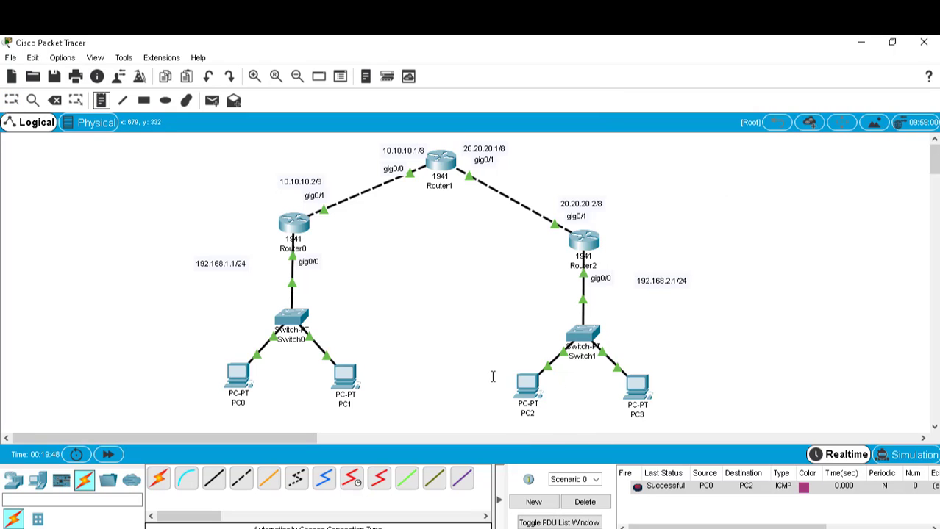
{"action": "left_click", "coordinate": [501, 374]}
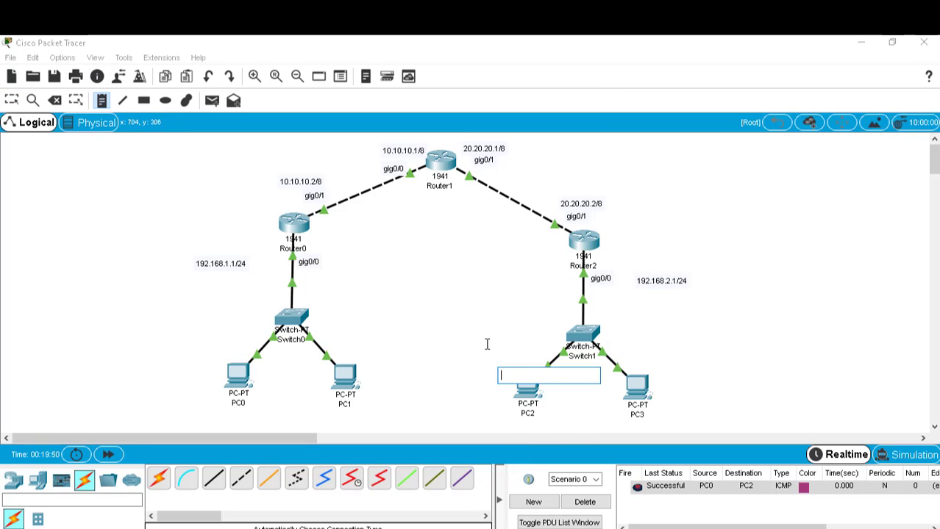
{"action": "type", "text": "192.168.2.2"}
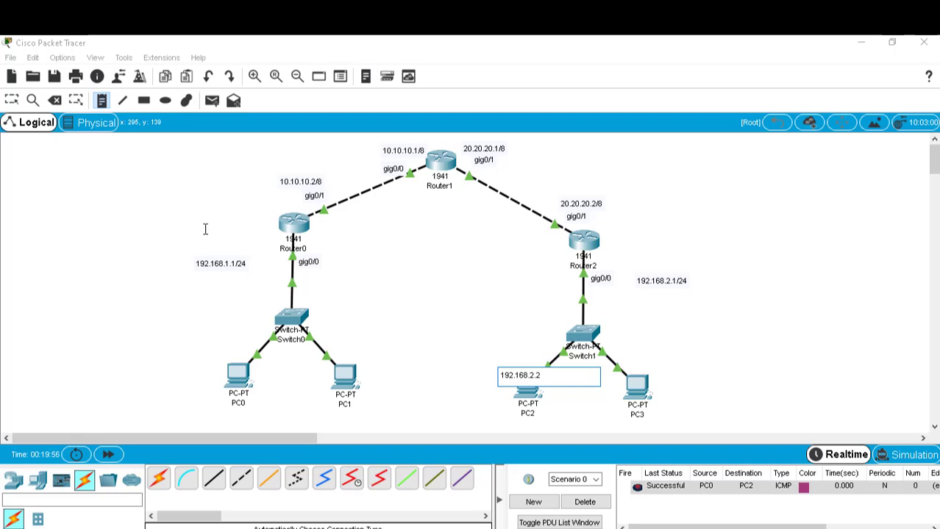
{"action": "left_click", "coordinate": [11, 100]}
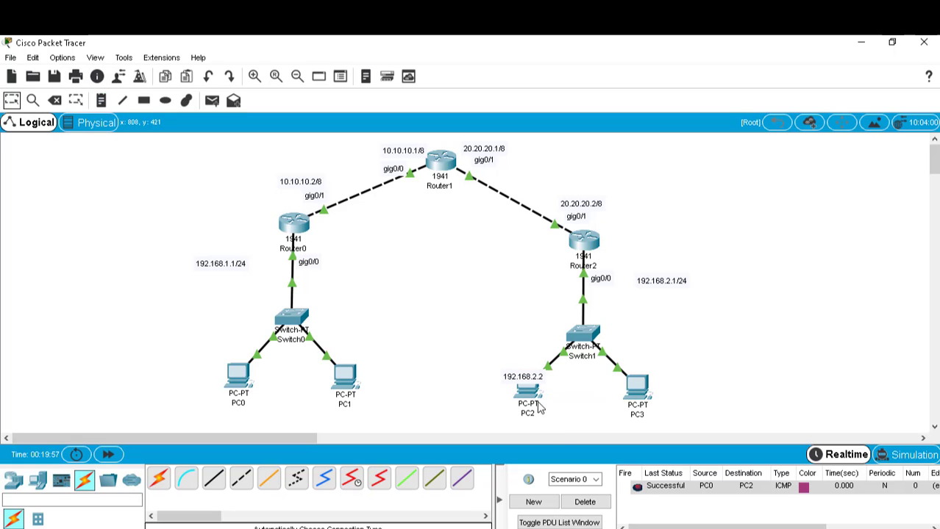
{"action": "left_click_drag", "start_coordinate": [509, 378], "coordinate": [498, 363]}
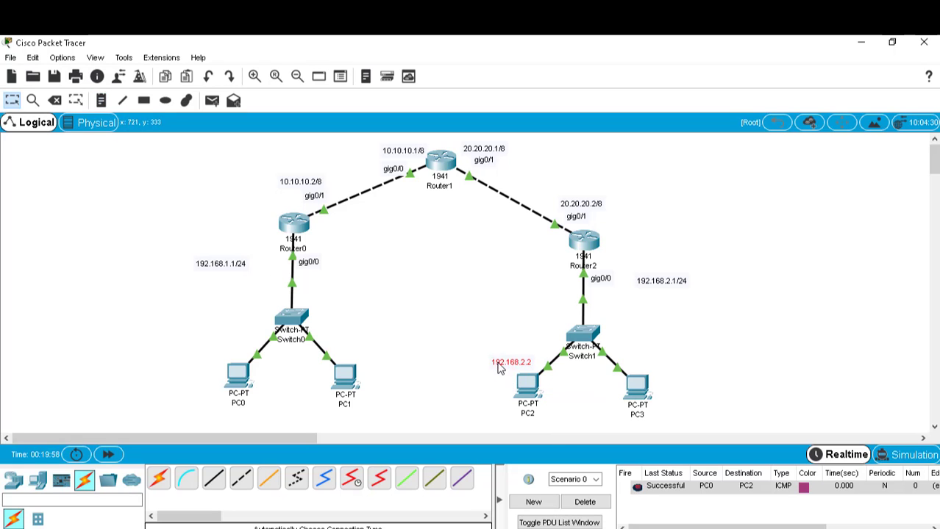
Add the text note 192..168.2.3 beside PC3
{"action": "left_click", "coordinate": [626, 411]}
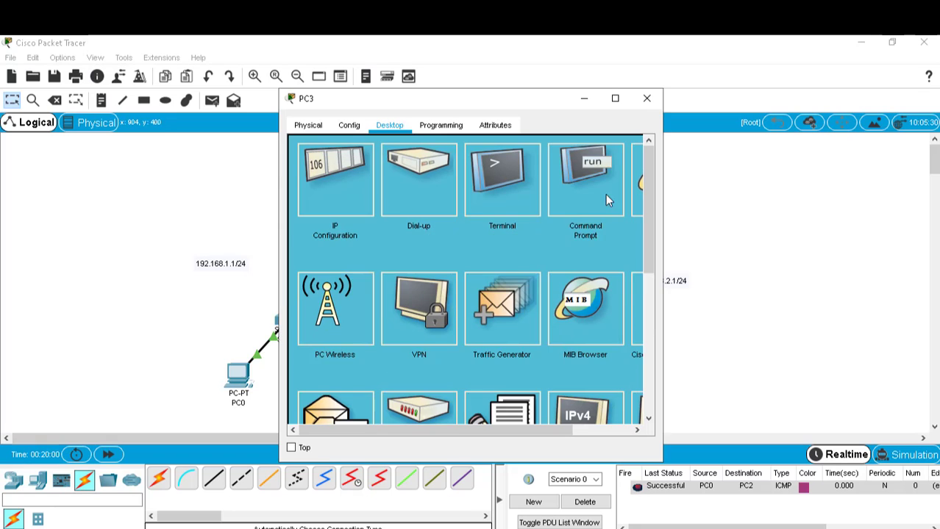
{"action": "left_click", "coordinate": [646, 98]}
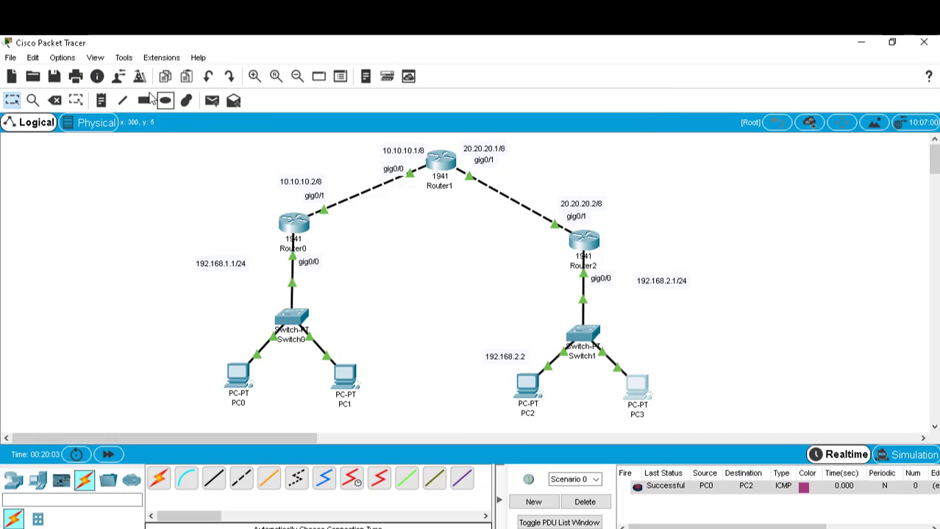
{"action": "left_click", "coordinate": [100, 101]}
{"action": "left_click", "coordinate": [683, 356]}
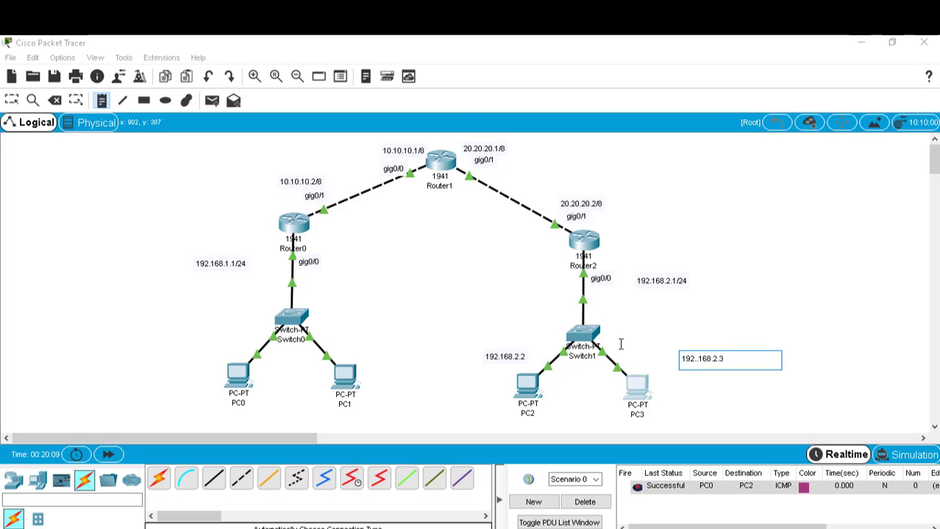
{"action": "left_click", "coordinate": [499, 292]}
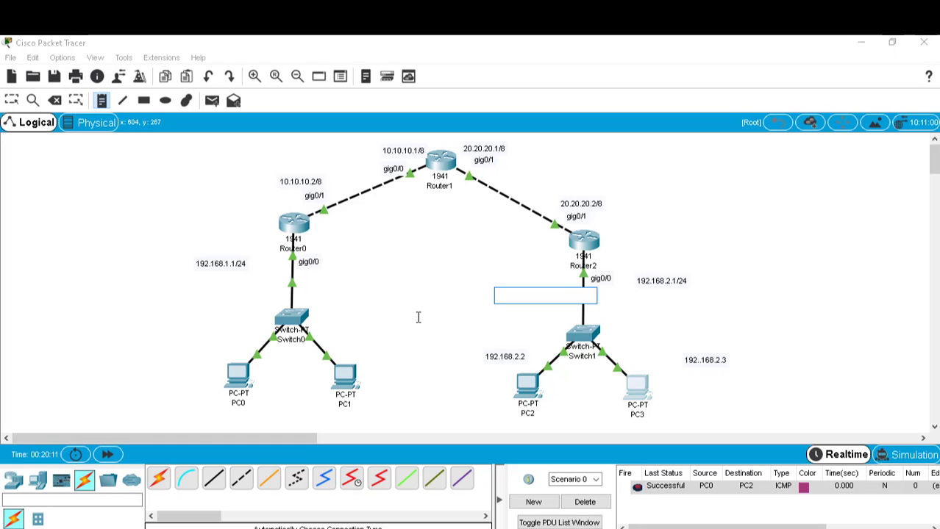
Add the text notes 192.168.1.2 near PC0 and 192.168.1.3 near PC1
{"action": "left_click", "coordinate": [196, 327]}
{"action": "type", "text": "19"}
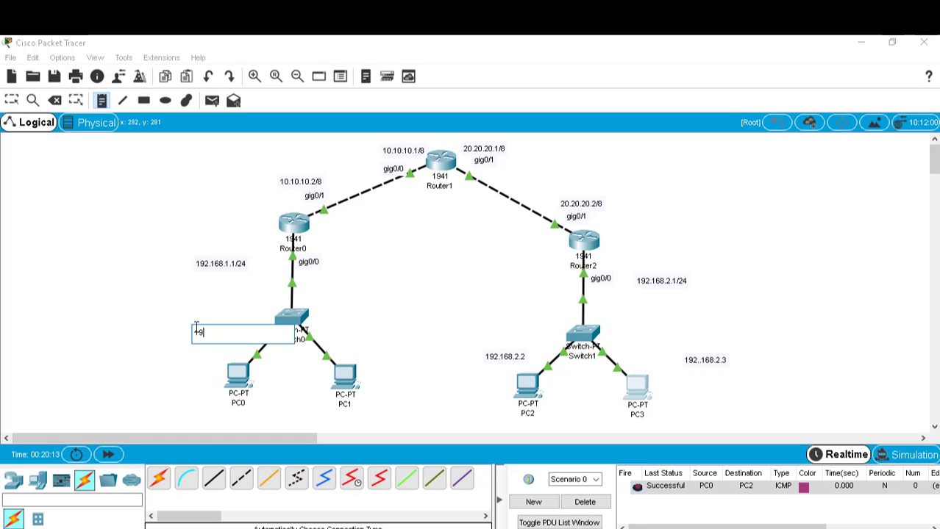
{"action": "type", "text": "2.168.1.2"}
{"action": "left_click", "coordinate": [345, 337]}
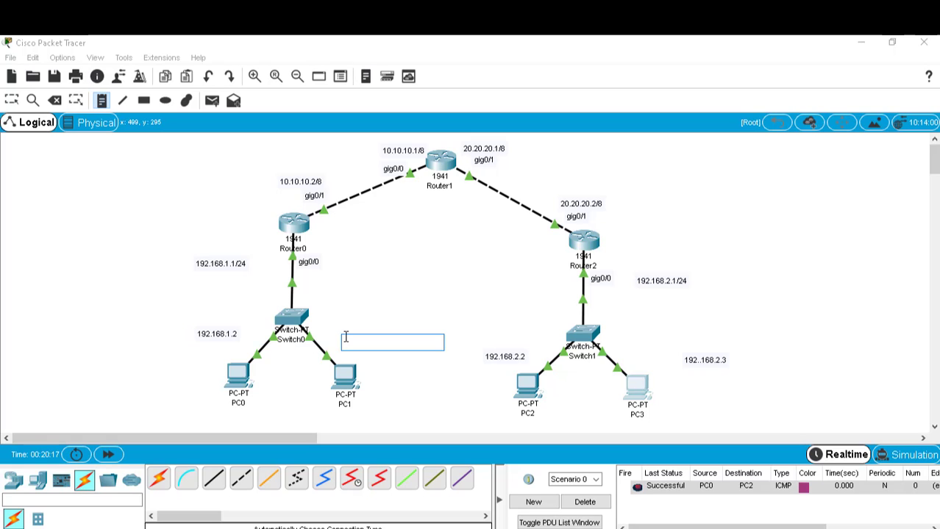
{"action": "type", "text": "192.168"}
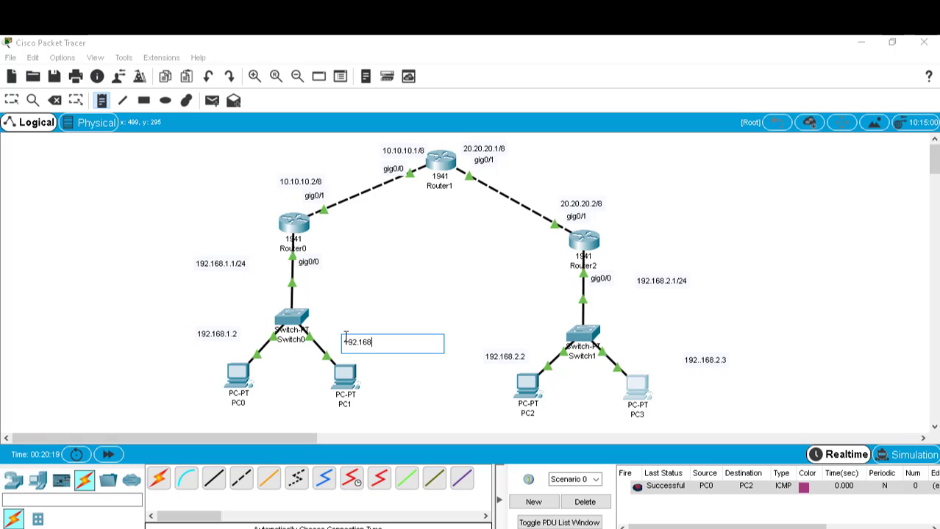
{"action": "type", "text": ".1.3"}
Move the four IP address notes so that each sits directly below its own PC
{"action": "left_click", "coordinate": [11, 100]}
{"action": "left_click_drag", "start_coordinate": [221, 339], "coordinate": [197, 401]}
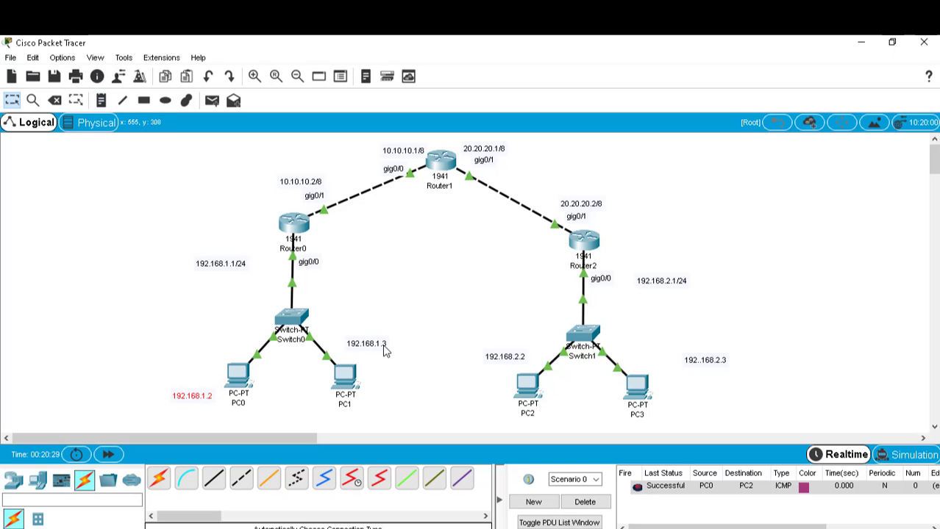
{"action": "left_click_drag", "start_coordinate": [385, 350], "coordinate": [372, 423]}
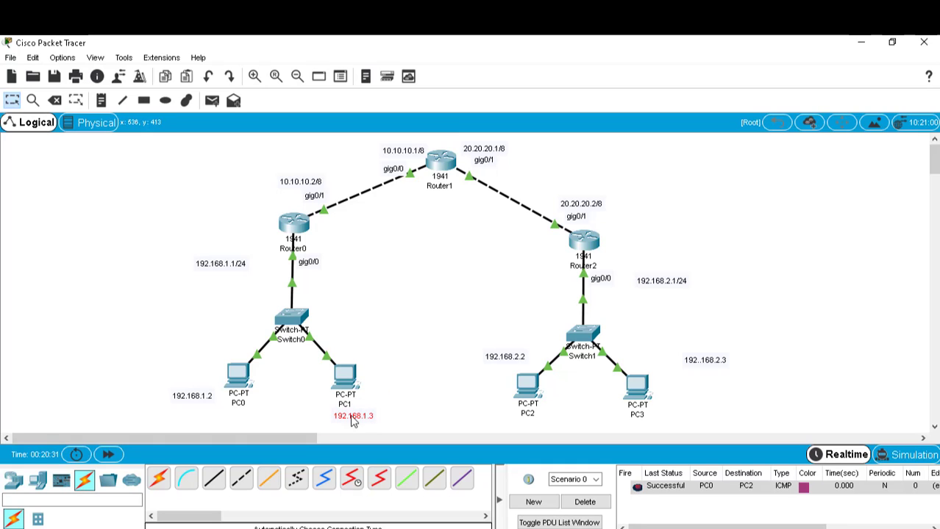
{"action": "left_click_drag", "start_coordinate": [177, 401], "coordinate": [217, 421]}
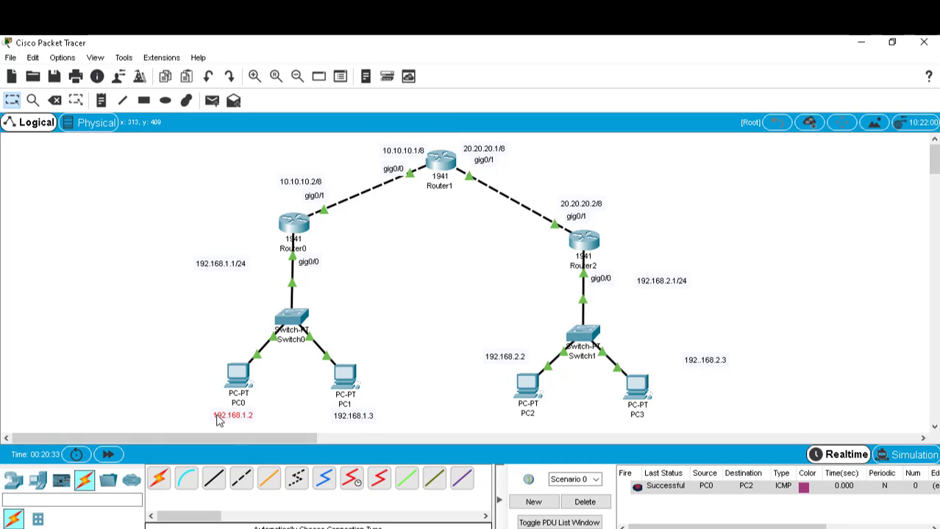
{"action": "left_click_drag", "start_coordinate": [508, 362], "coordinate": [530, 430]}
{"action": "left_click_drag", "start_coordinate": [722, 364], "coordinate": [663, 434]}
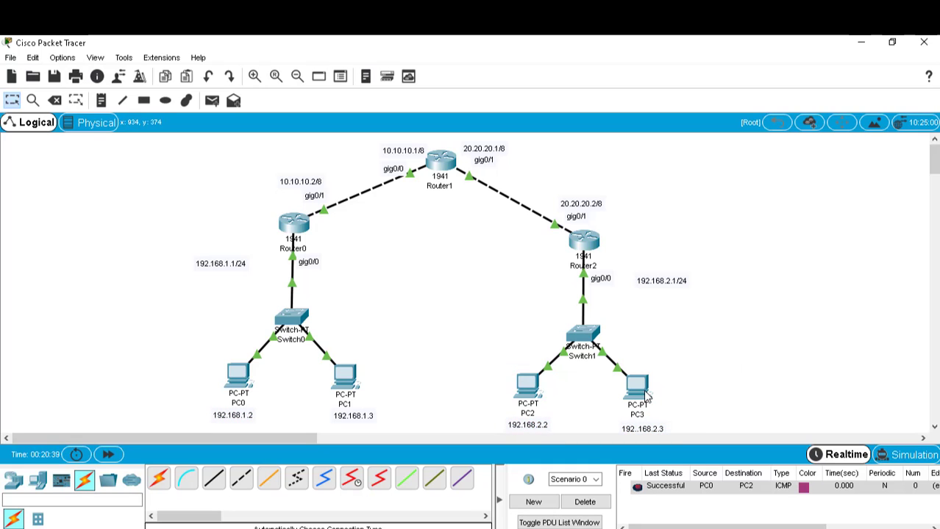
{"action": "mouse_move", "coordinate": [645, 397]}
{"action": "mouse_move", "coordinate": [240, 373]}
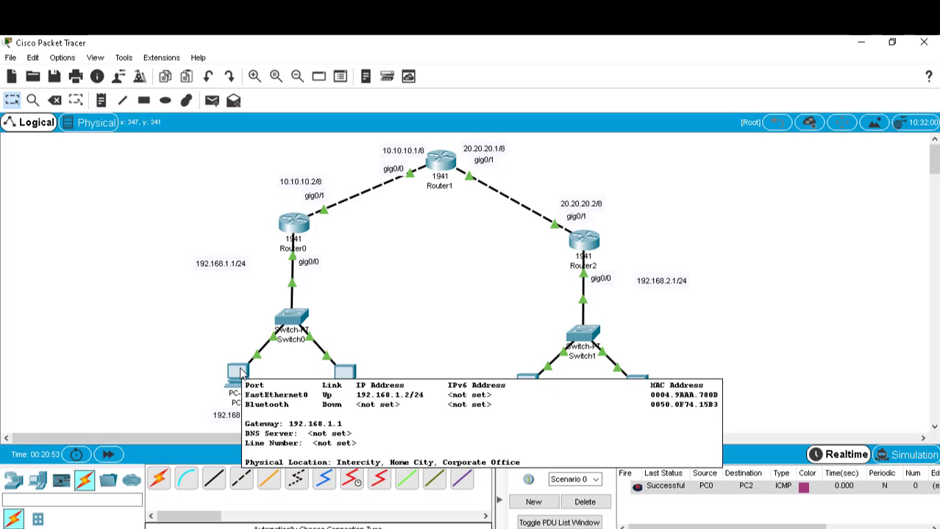
{"action": "left_click", "coordinate": [241, 373]}
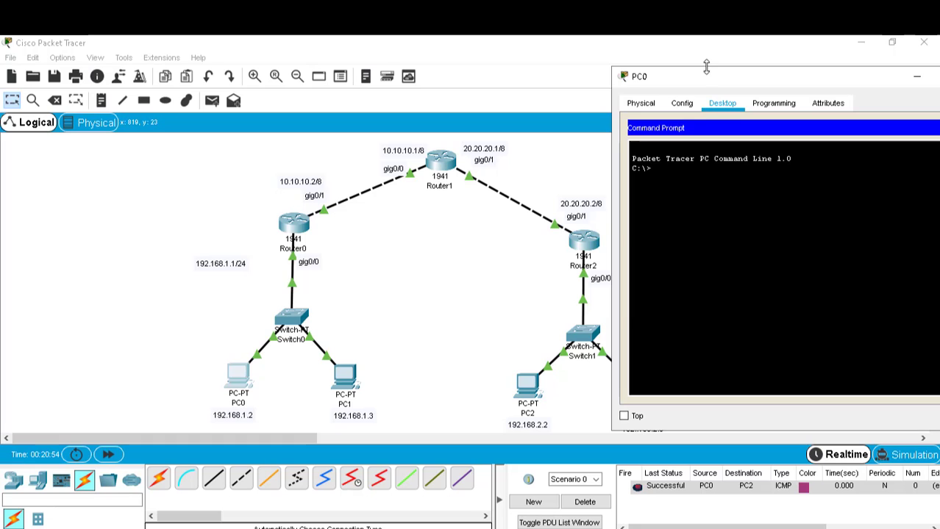
{"action": "left_click_drag", "start_coordinate": [701, 79], "coordinate": [395, 98]}
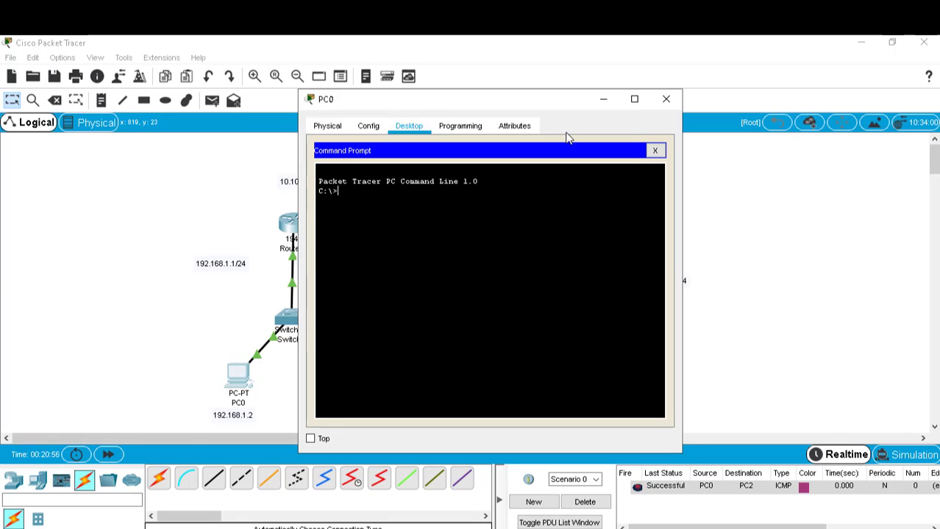
{"action": "left_click", "coordinate": [667, 98]}
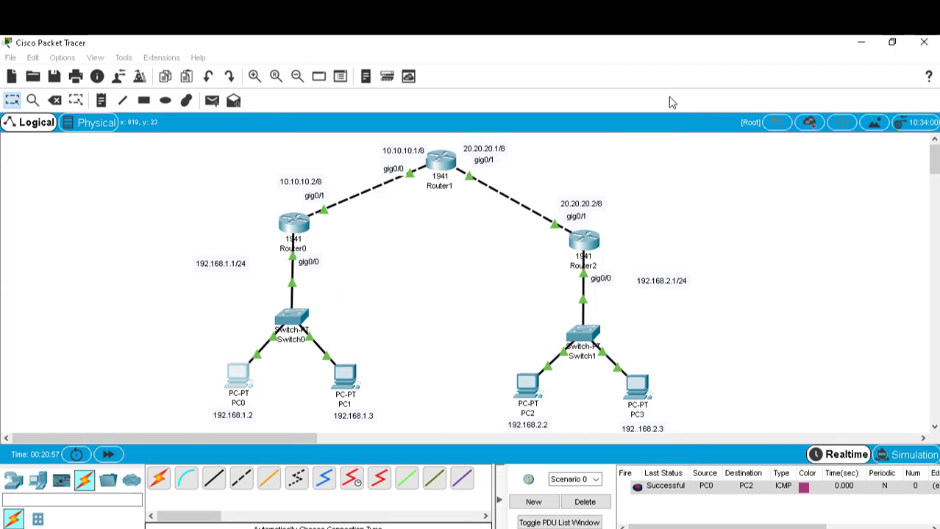
Open PC0's Command Prompt and move its window clear of Router2, PC2 and PC3 in the topology
{"action": "left_click", "coordinate": [238, 375]}
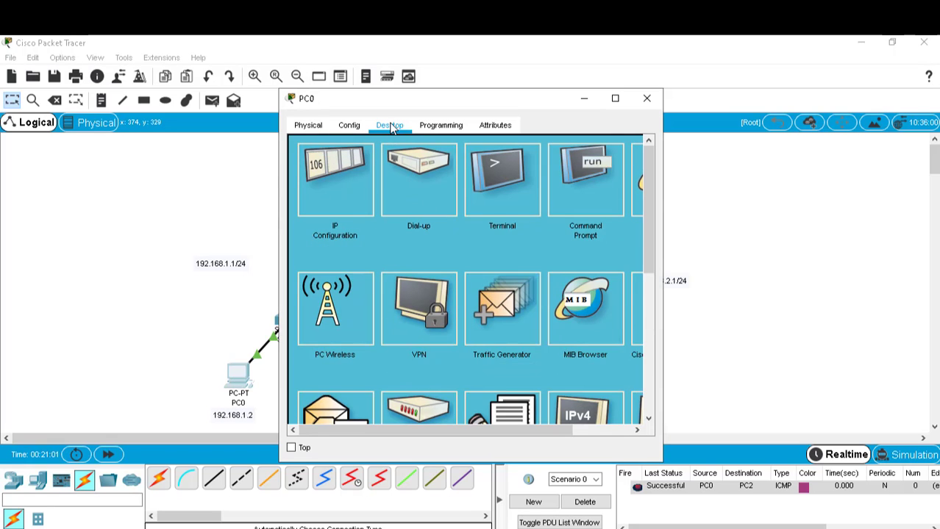
{"action": "left_click", "coordinate": [349, 126]}
{"action": "left_click", "coordinate": [309, 125]}
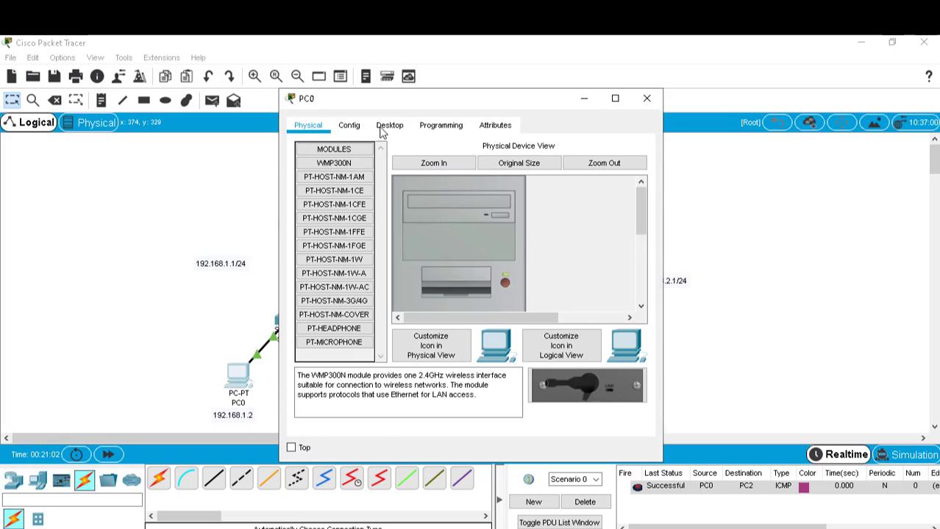
{"action": "left_click", "coordinate": [392, 125]}
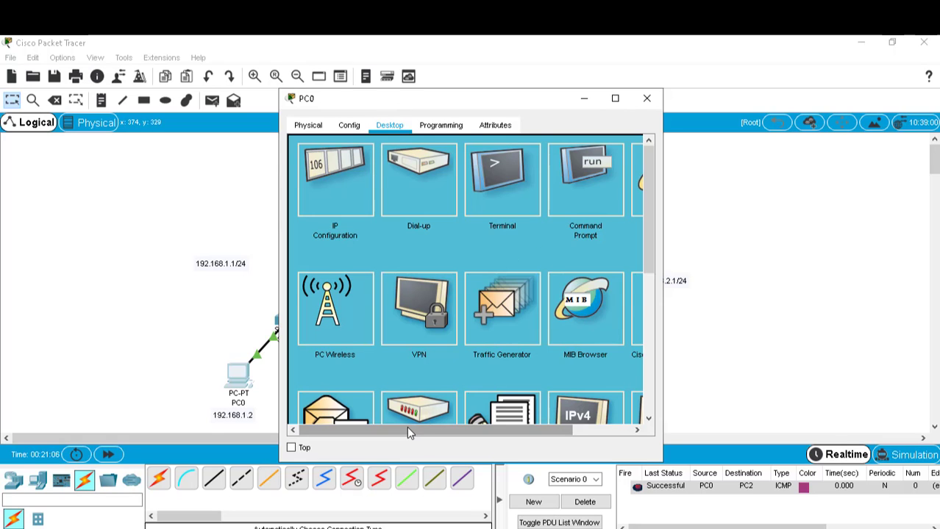
{"action": "left_click_drag", "start_coordinate": [407, 426], "coordinate": [436, 427]}
{"action": "left_click", "coordinate": [544, 196]}
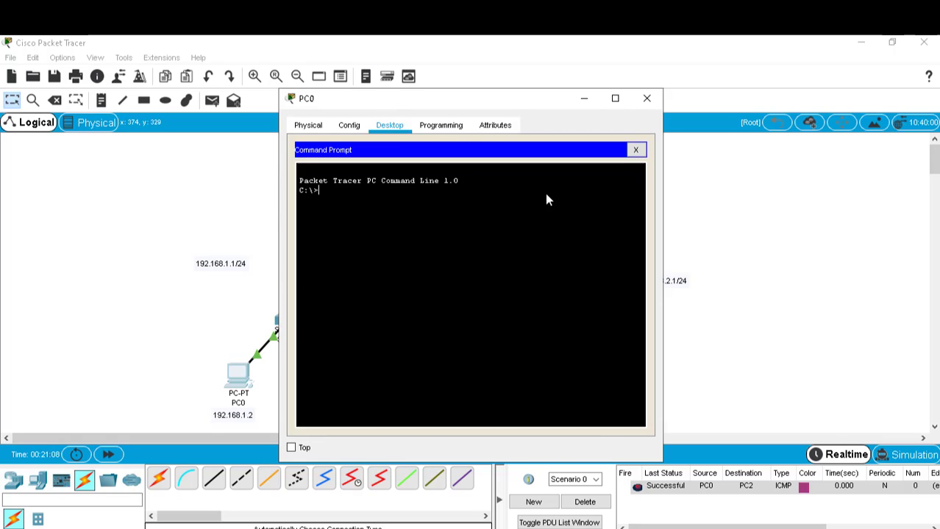
{"action": "left_click_drag", "start_coordinate": [453, 99], "coordinate": [221, 75]}
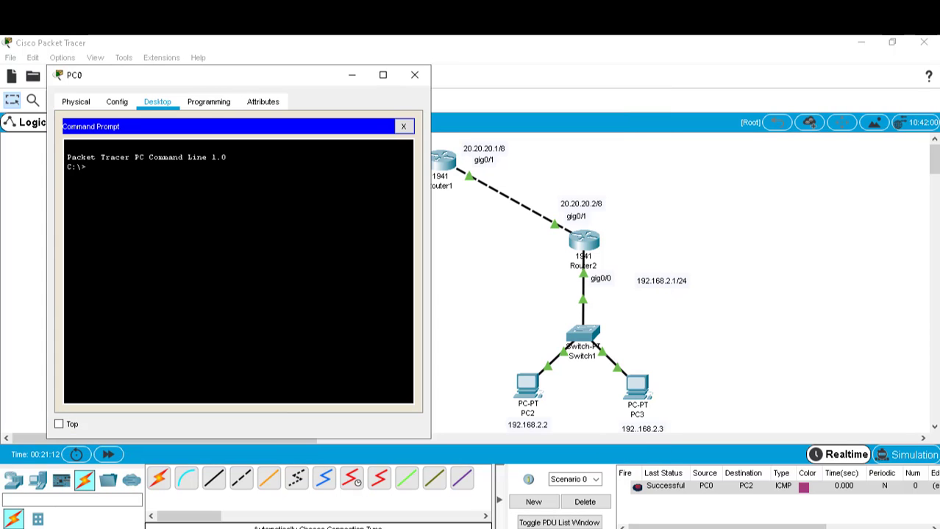
Run tracert 192.168.2.3 from PC0 to trace the route to PC3
{"action": "type", "text": "tracert 192.168.2."}
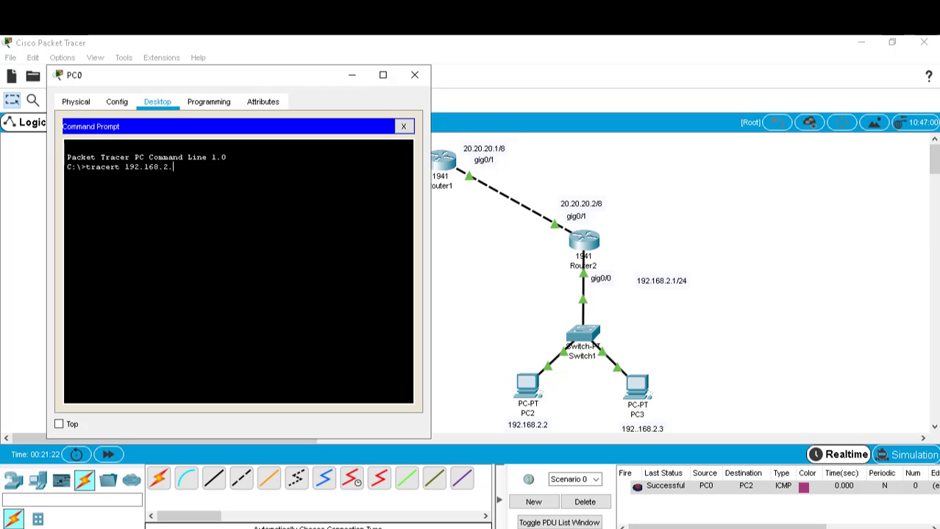
{"action": "type", "text": "3"}
{"action": "key", "text": "Return"}
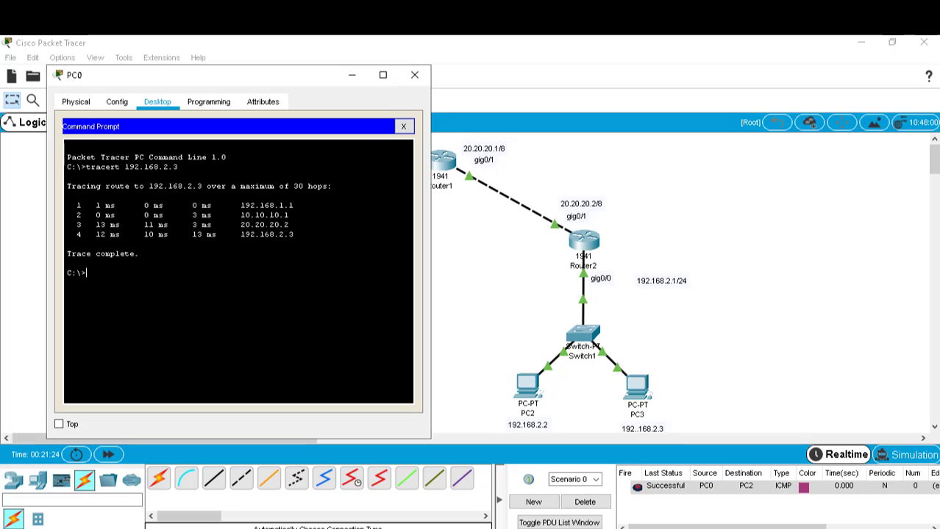
Compare each hop address in the trace with the labelled router interfaces and PC3, moving PC0's window as needed, and close it
{"action": "left_click_drag", "start_coordinate": [199, 86], "coordinate": [677, 93]}
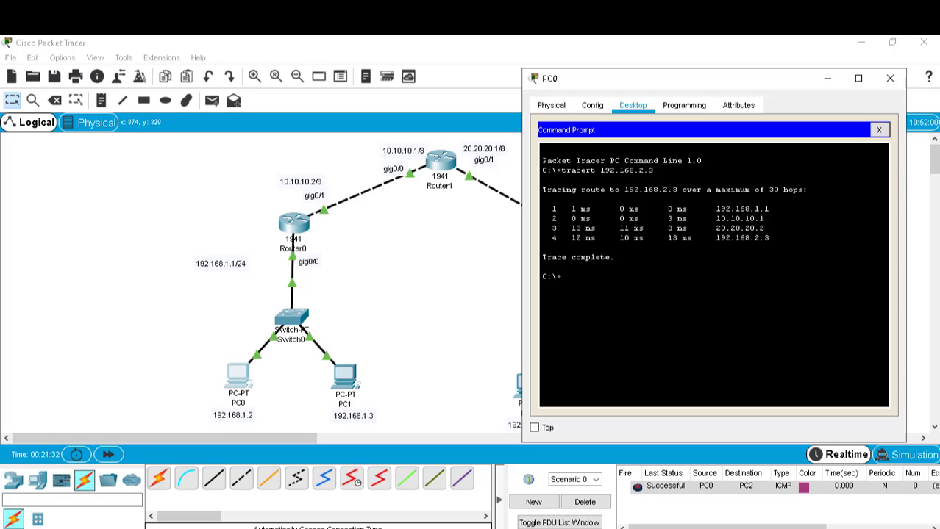
{"action": "left_click_drag", "start_coordinate": [712, 209], "coordinate": [768, 211]}
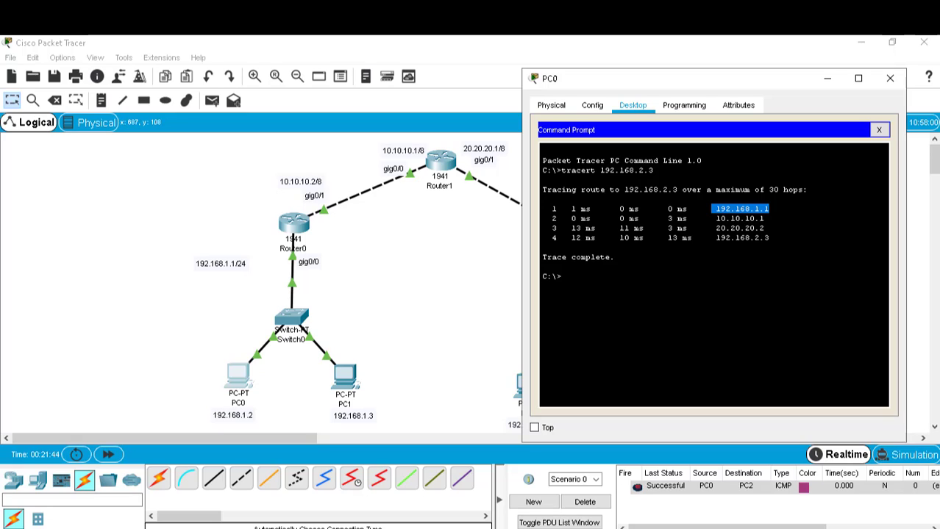
{"action": "left_click_drag", "start_coordinate": [764, 218], "coordinate": [712, 219]}
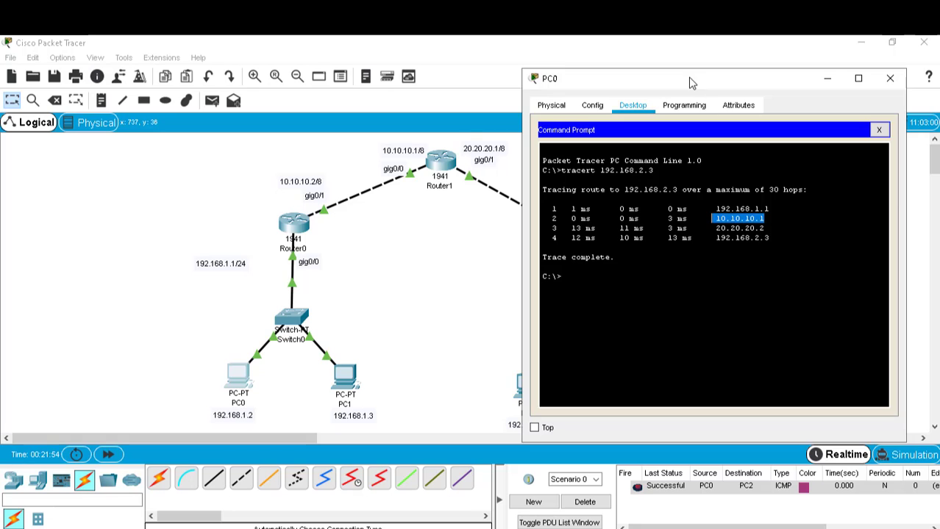
{"action": "left_click_drag", "start_coordinate": [693, 82], "coordinate": [301, 95]}
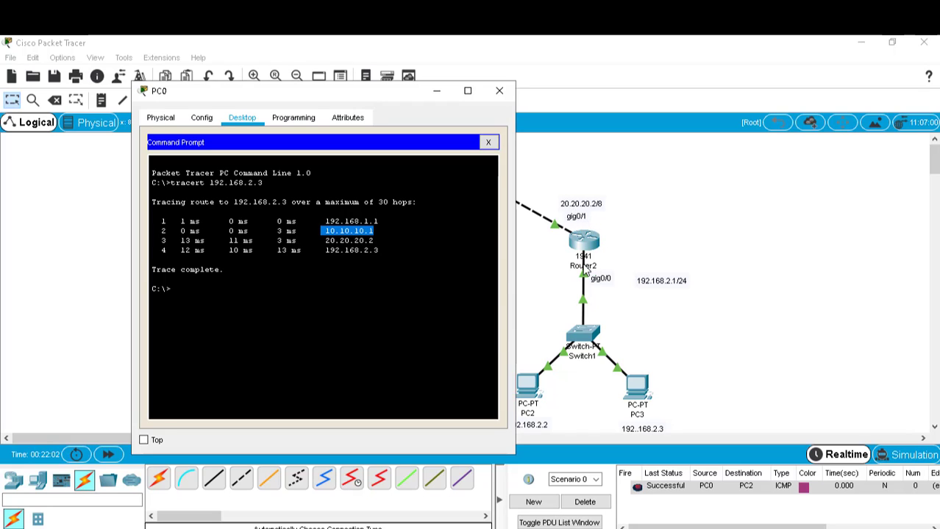
{"action": "left_click", "coordinate": [373, 240]}
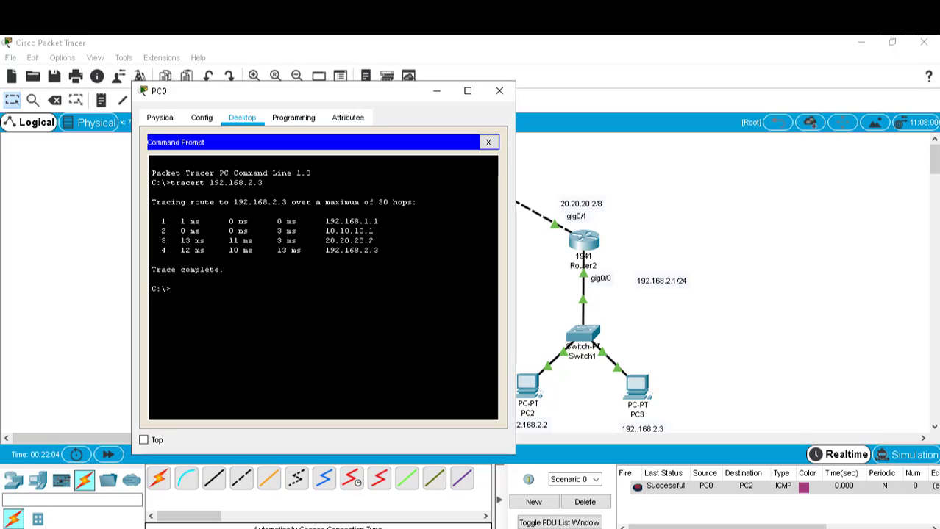
{"action": "left_click_drag", "start_coordinate": [372, 241], "coordinate": [375, 231]}
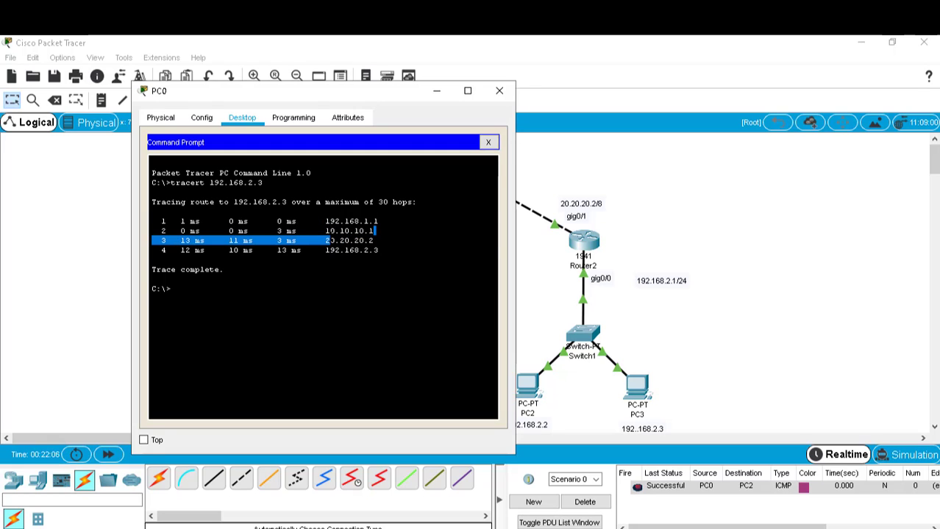
{"action": "left_click", "coordinate": [377, 259]}
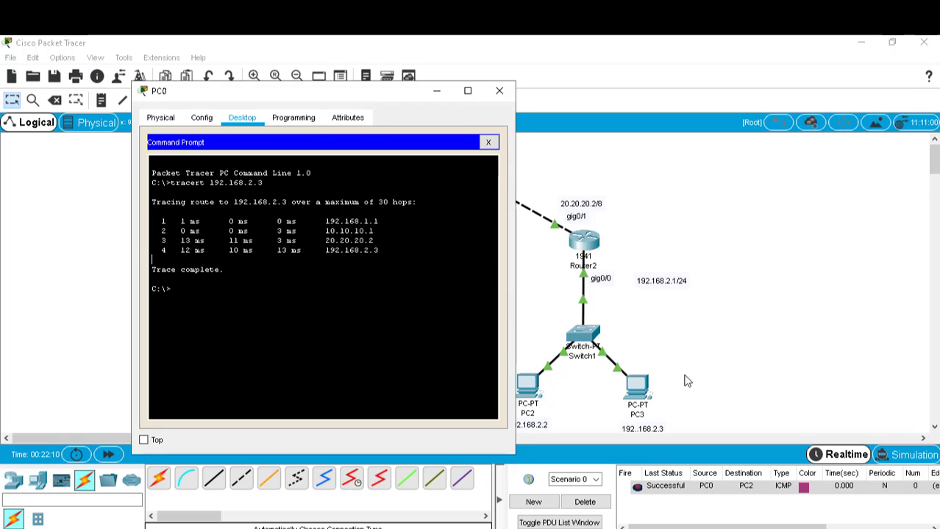
{"action": "left_click_drag", "start_coordinate": [377, 251], "coordinate": [322, 221]}
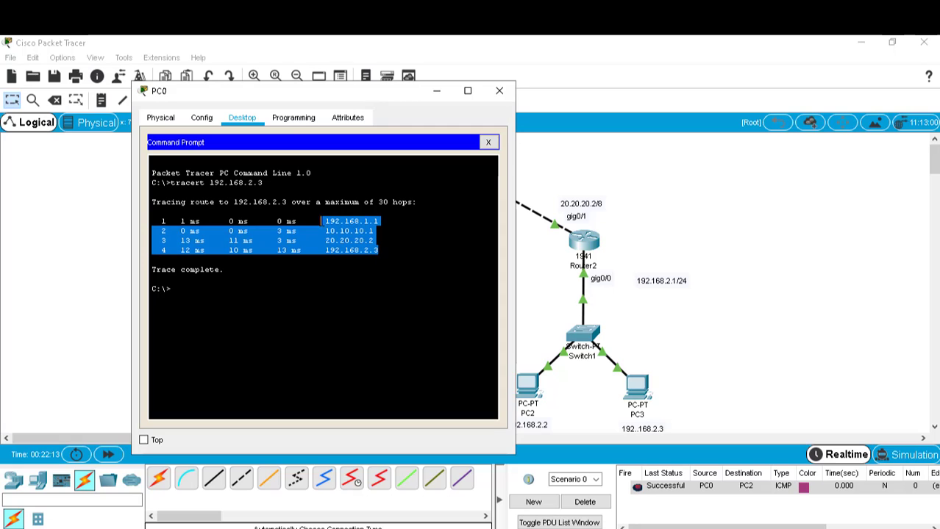
{"action": "left_click", "coordinate": [328, 268]}
{"action": "left_click", "coordinate": [498, 91]}
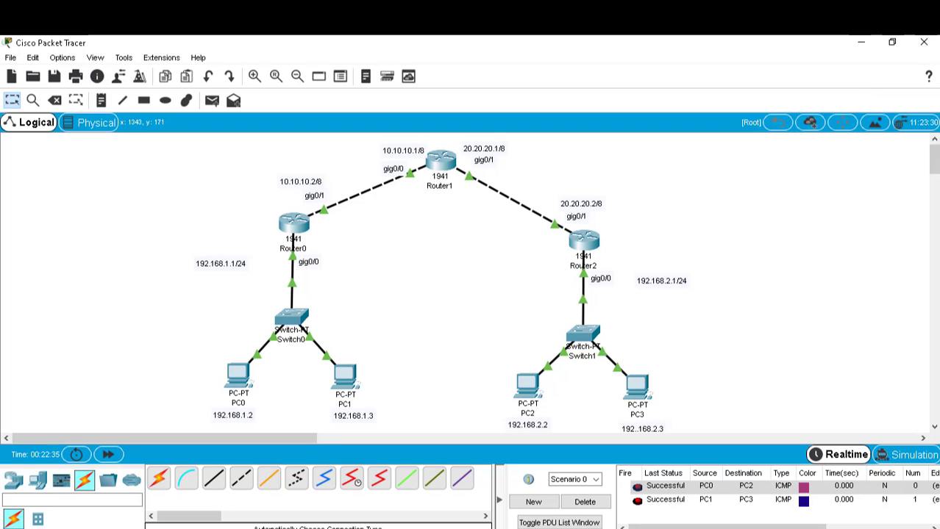
Minimize the network workspace and bring the RIP.png reference diagram in Photos to the front for review
{"action": "mouse_move", "coordinate": [935, 161]}
{"action": "left_mouse_down"}
{"action": "mouse_move", "coordinate": [935, 170]}
{"action": "mouse_move", "coordinate": [935, 153]}
{"action": "left_mouse_up"}
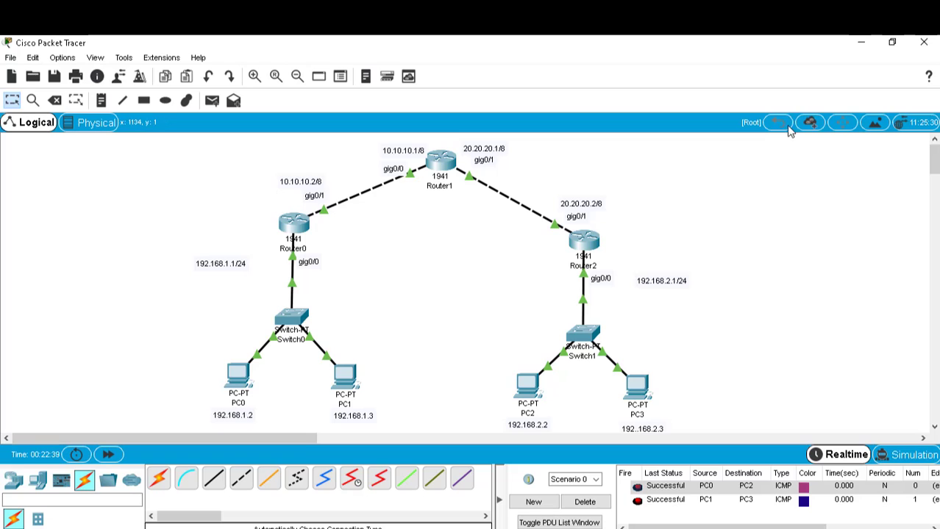
{"action": "left_click", "coordinate": [854, 42]}
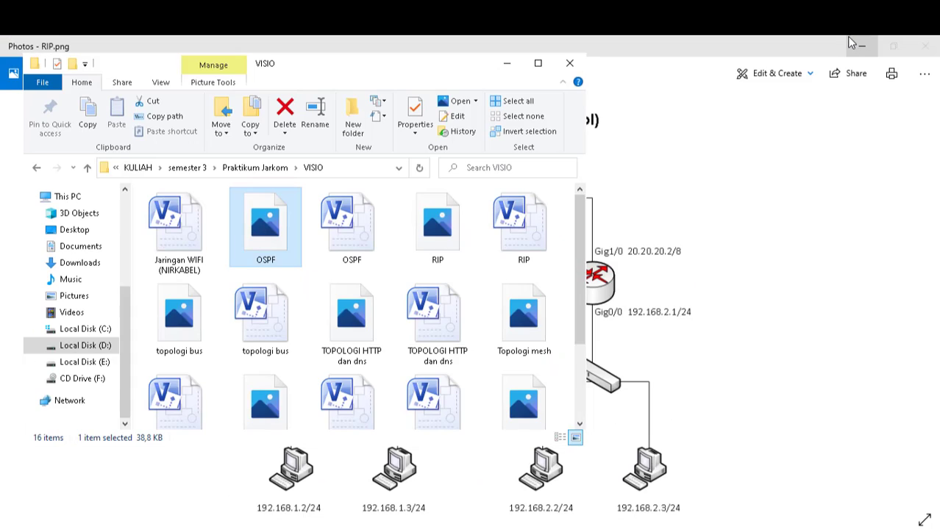
{"action": "left_click", "coordinate": [682, 226]}
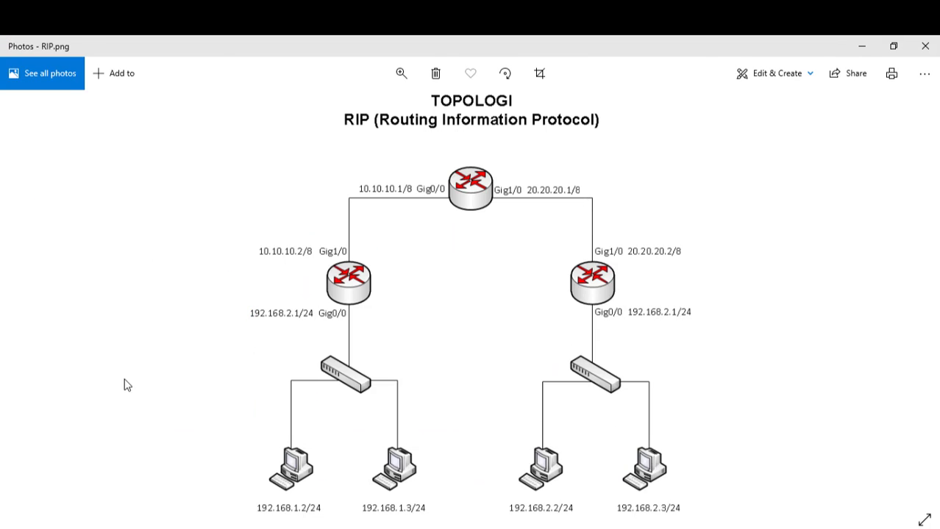